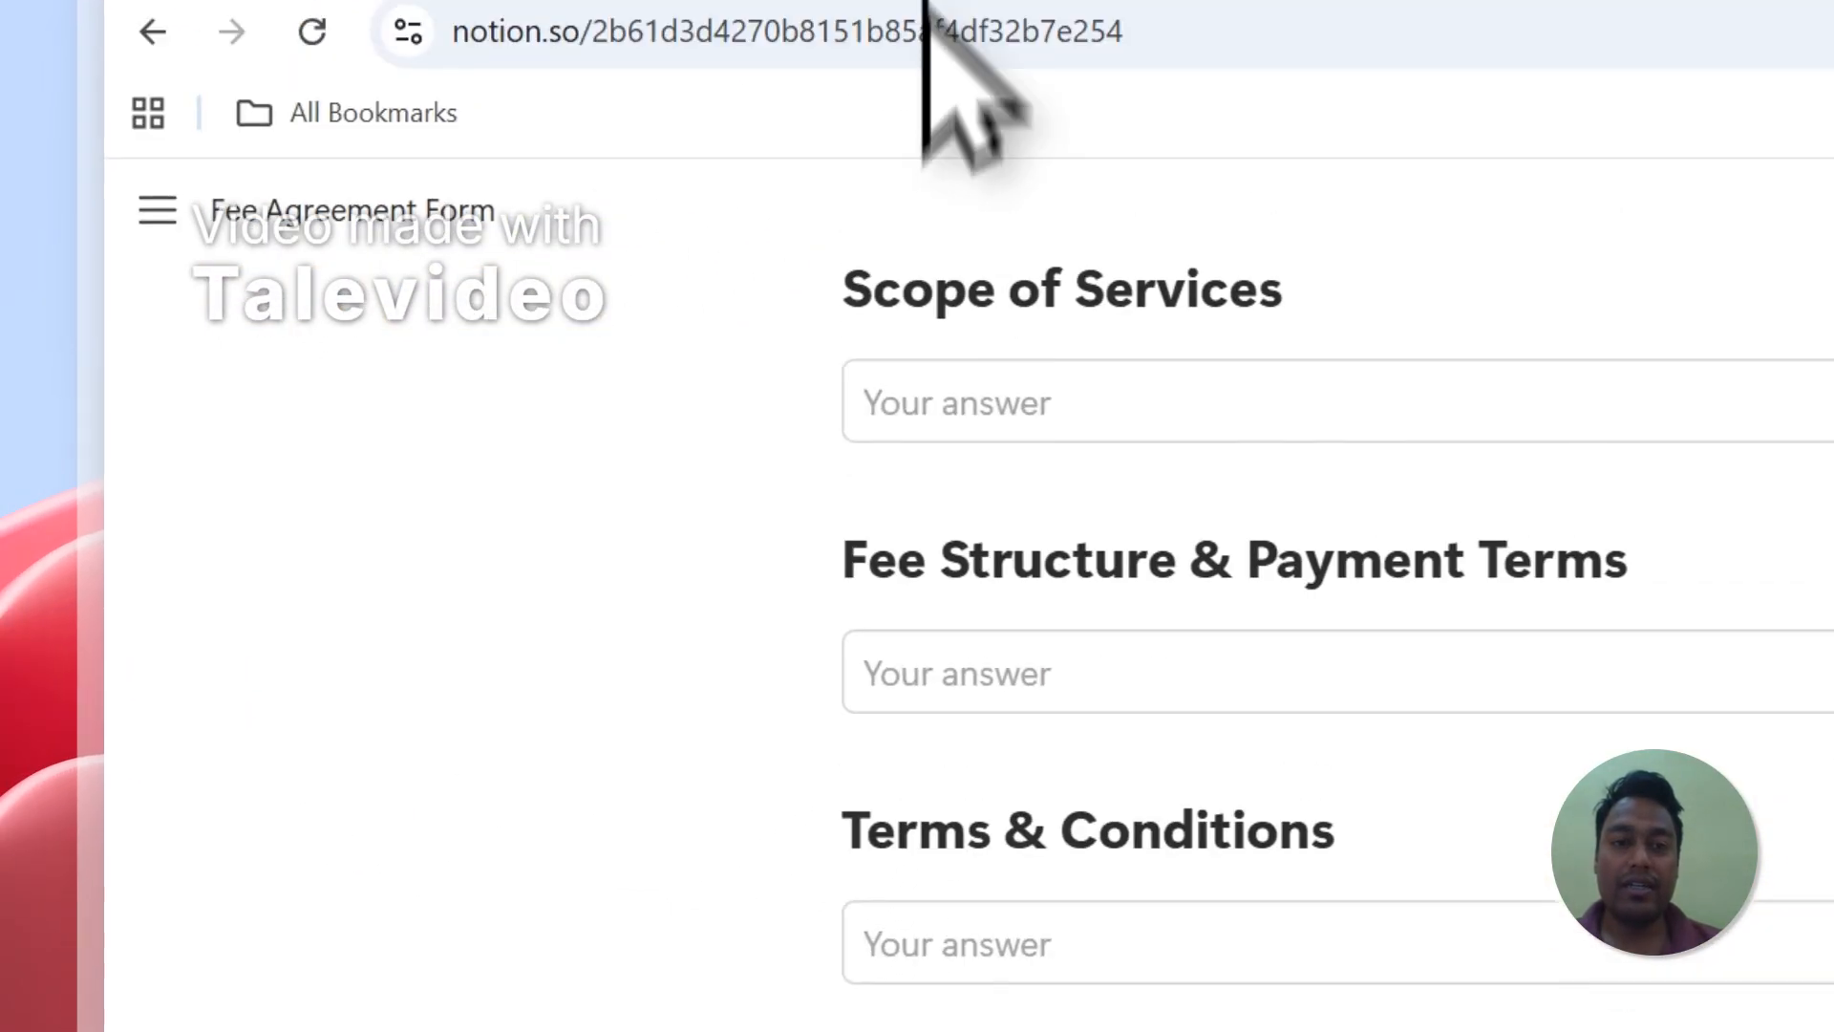
- Mark the Entry-1 and Entry-2 responses in the Fee Agreement Form database and clear the selection
left_click(374, 595)
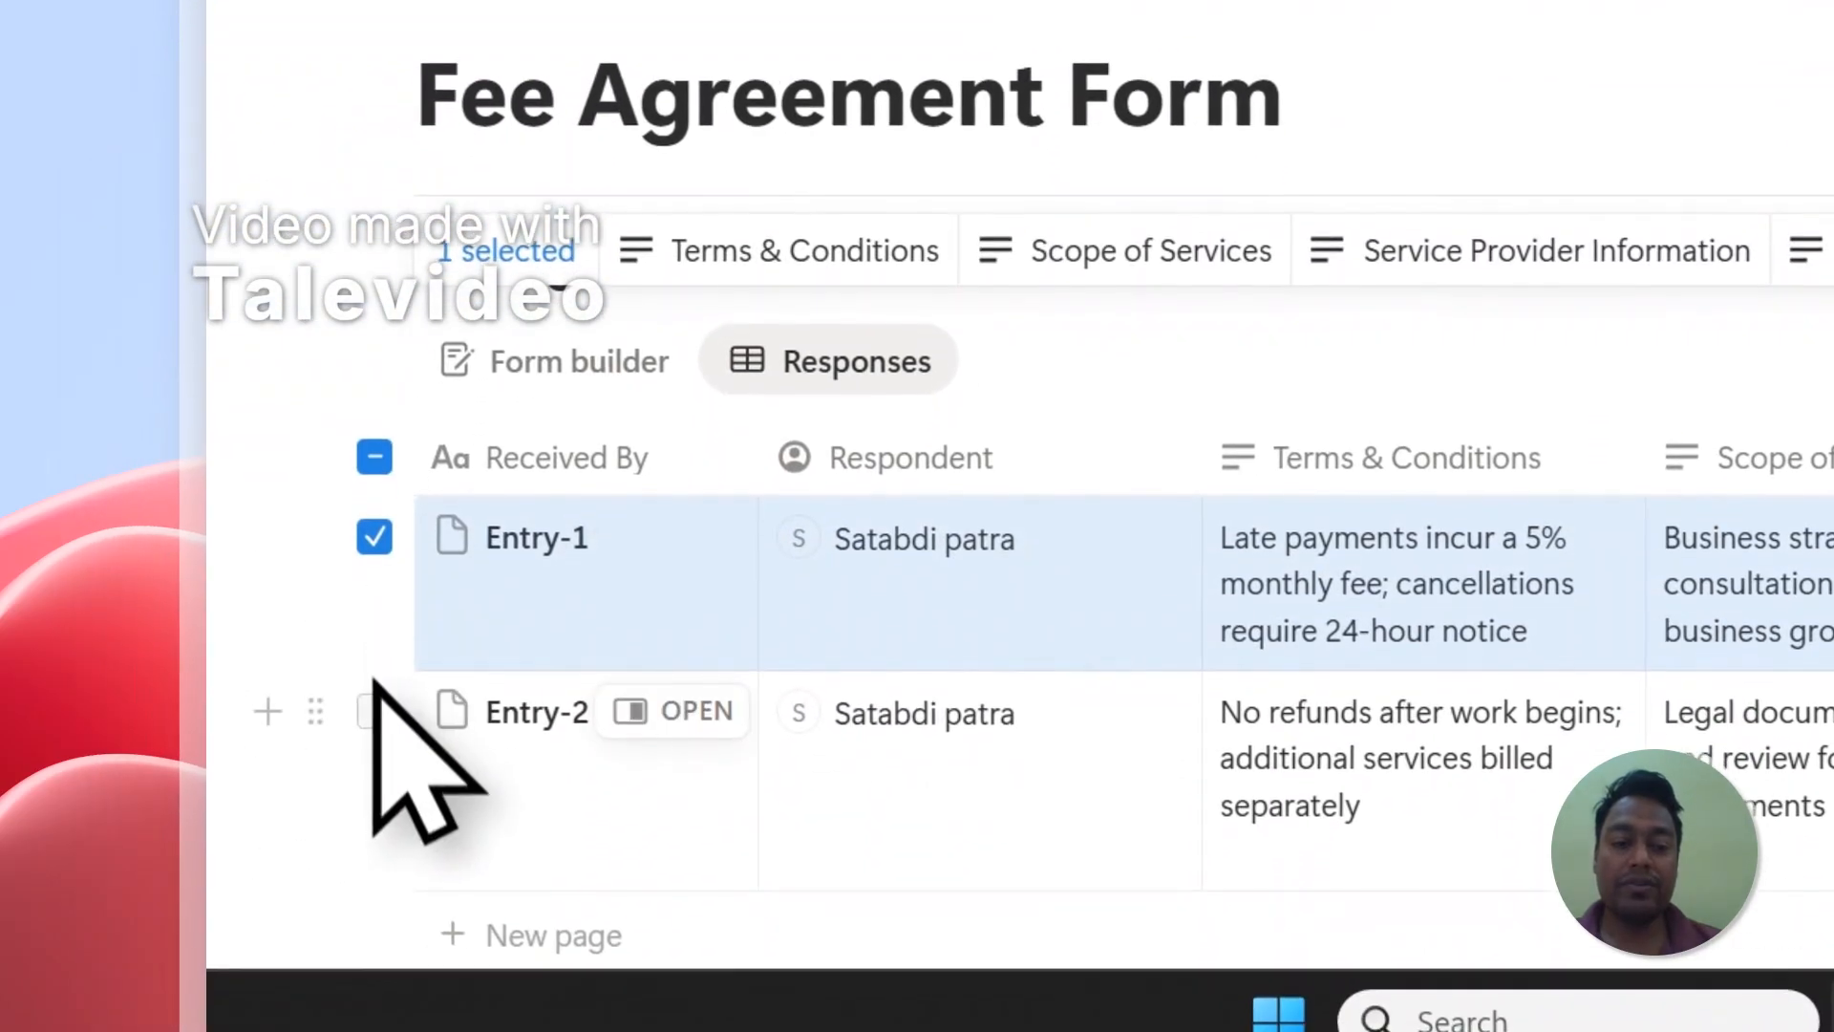
left_click(373, 709)
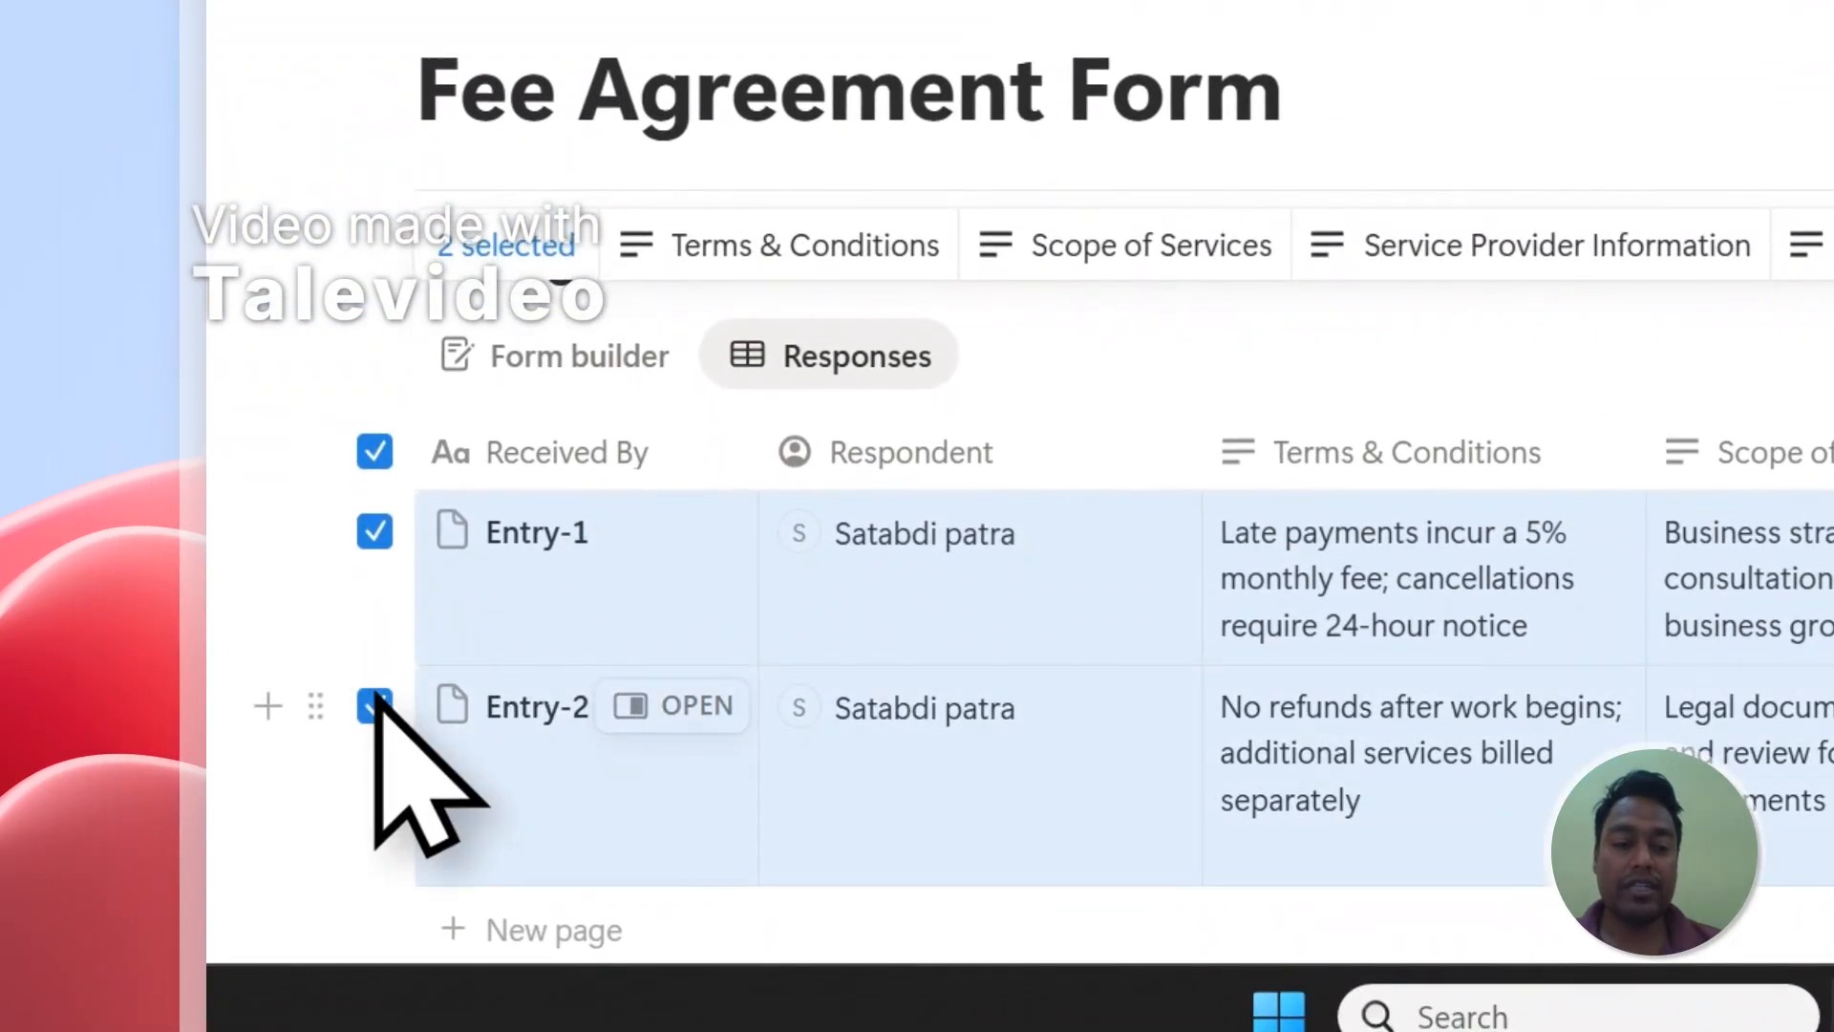
left_click(375, 451)
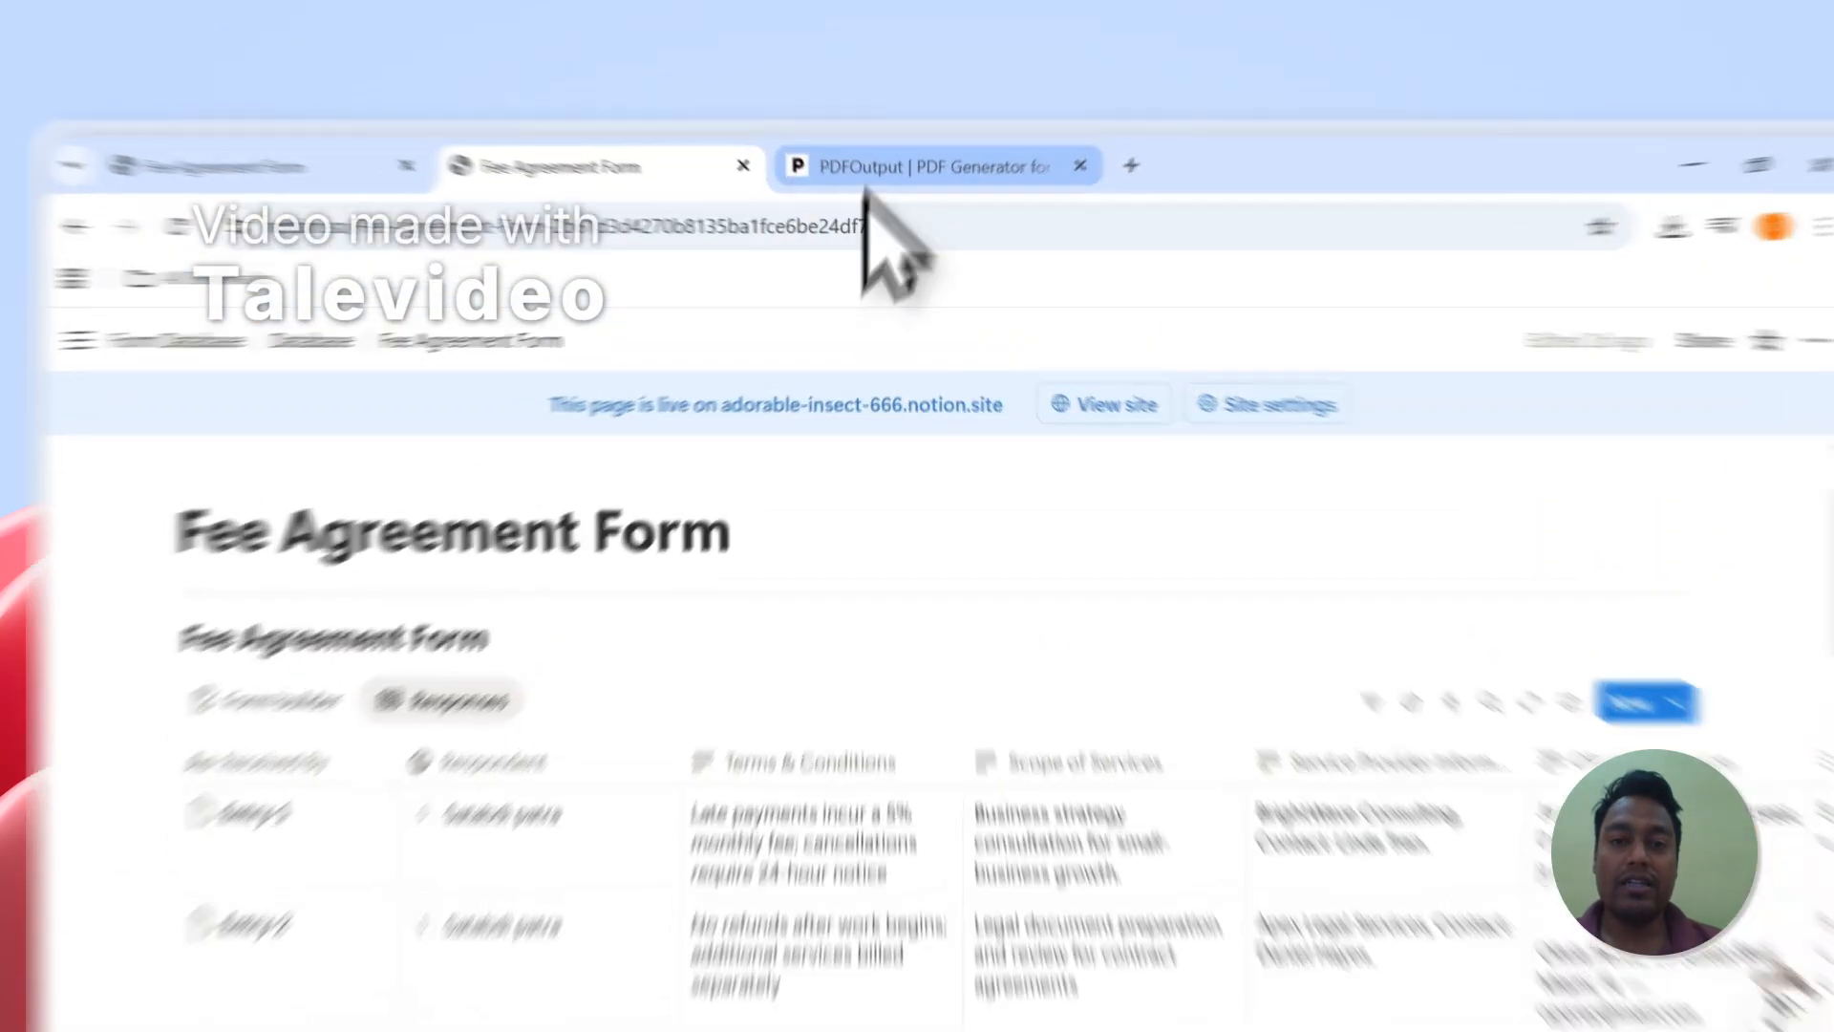
- Switch to the PDFOutput website and read its headline about Google Docs and Notion Database and the document types it supports
left_click(860, 143)
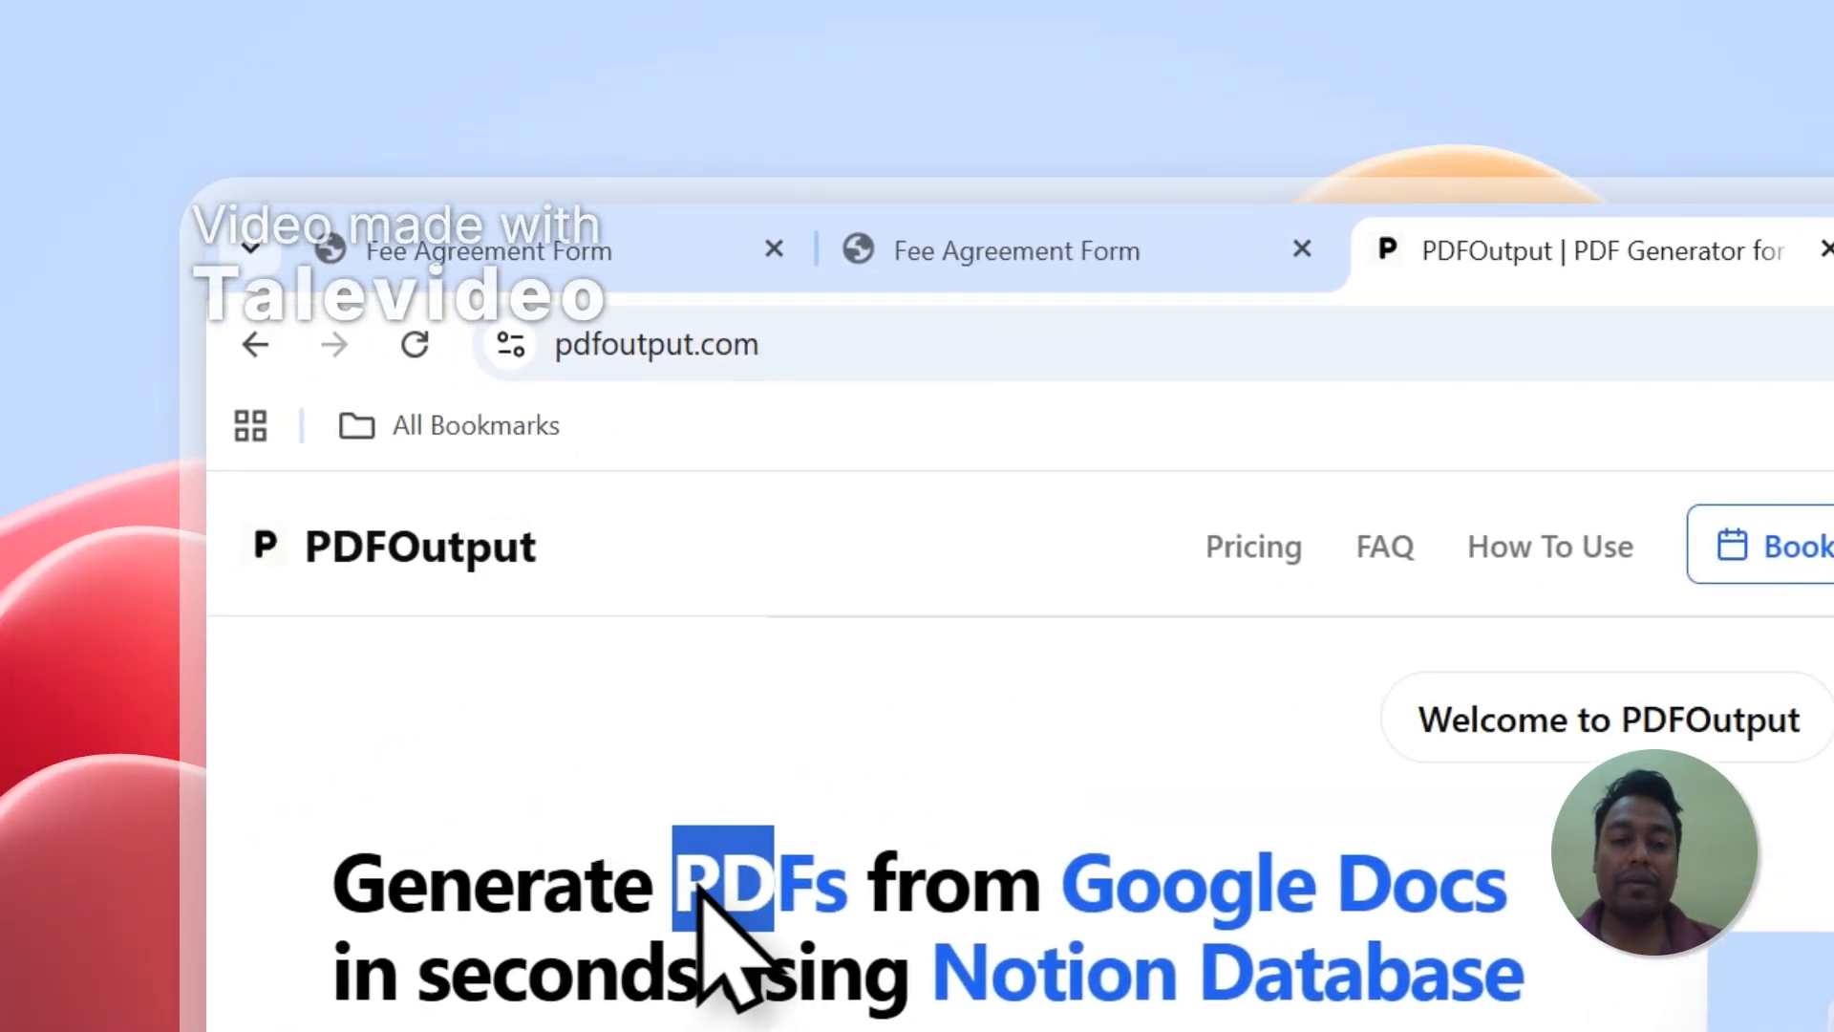
left_click_drag(1058, 881, 1507, 891)
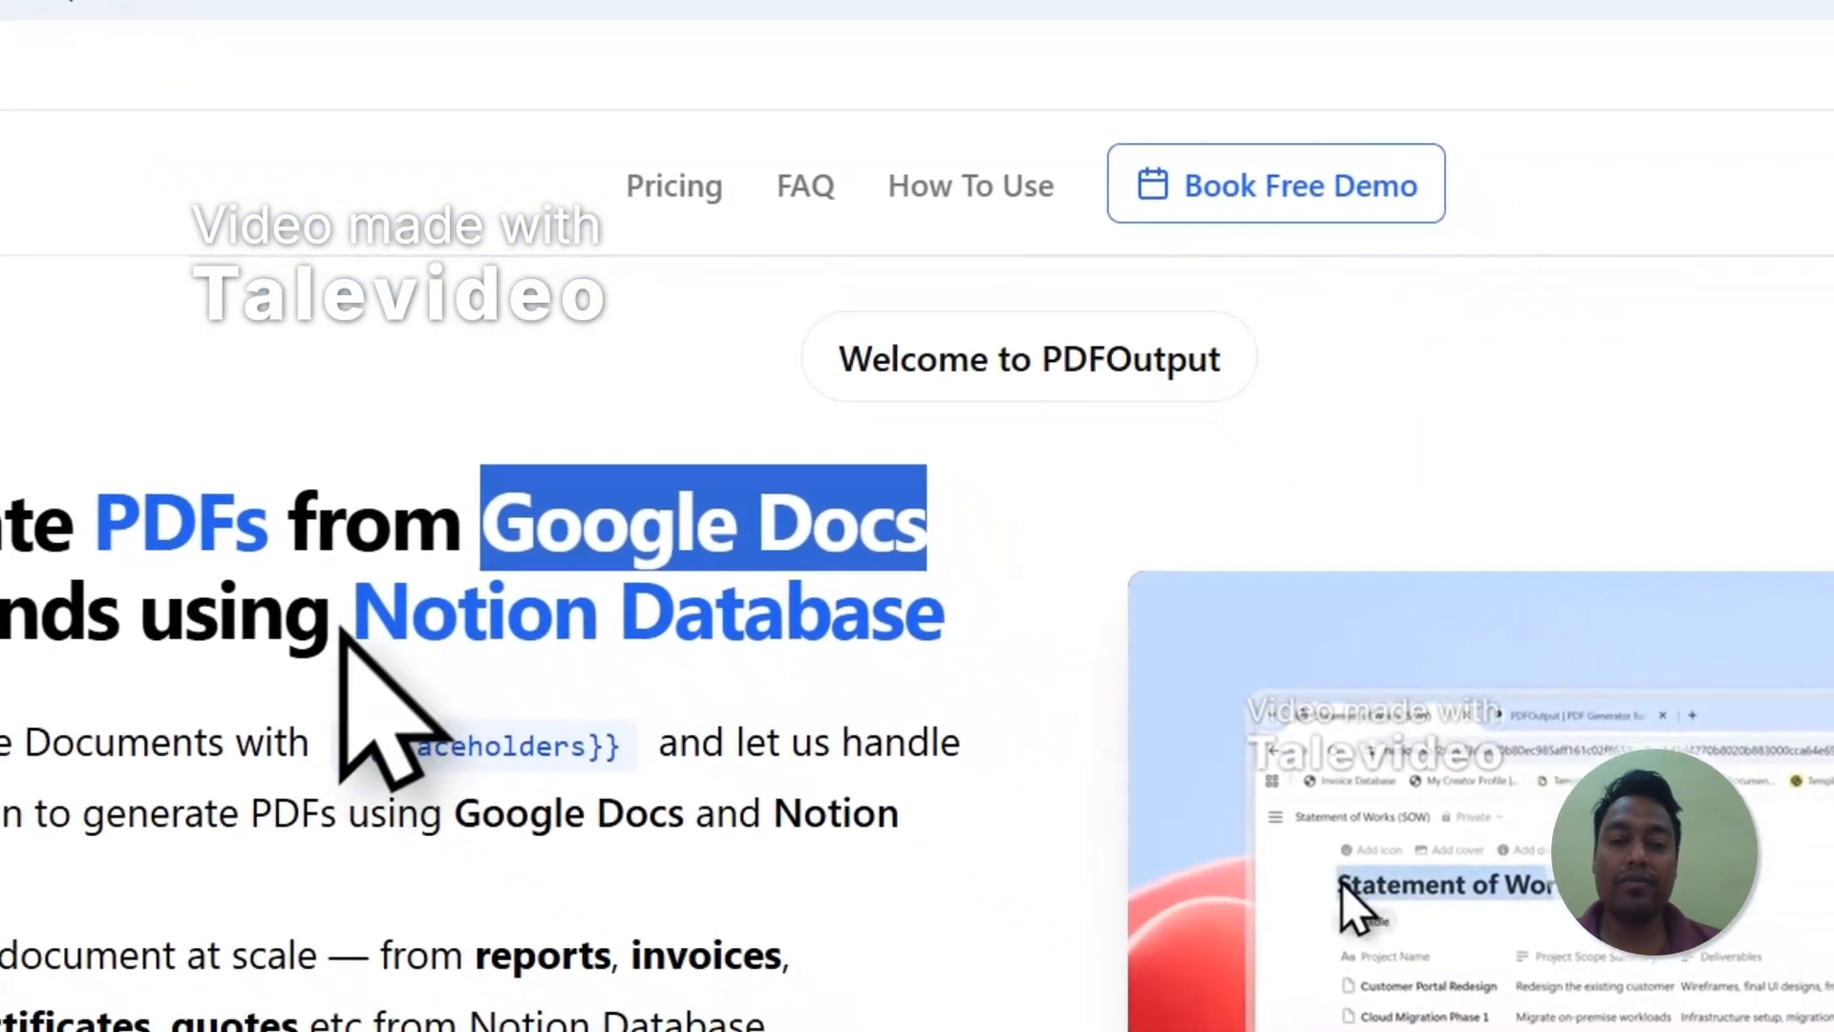
left_click_drag(929, 974, 1450, 977)
left_click_drag(663, 620, 933, 655)
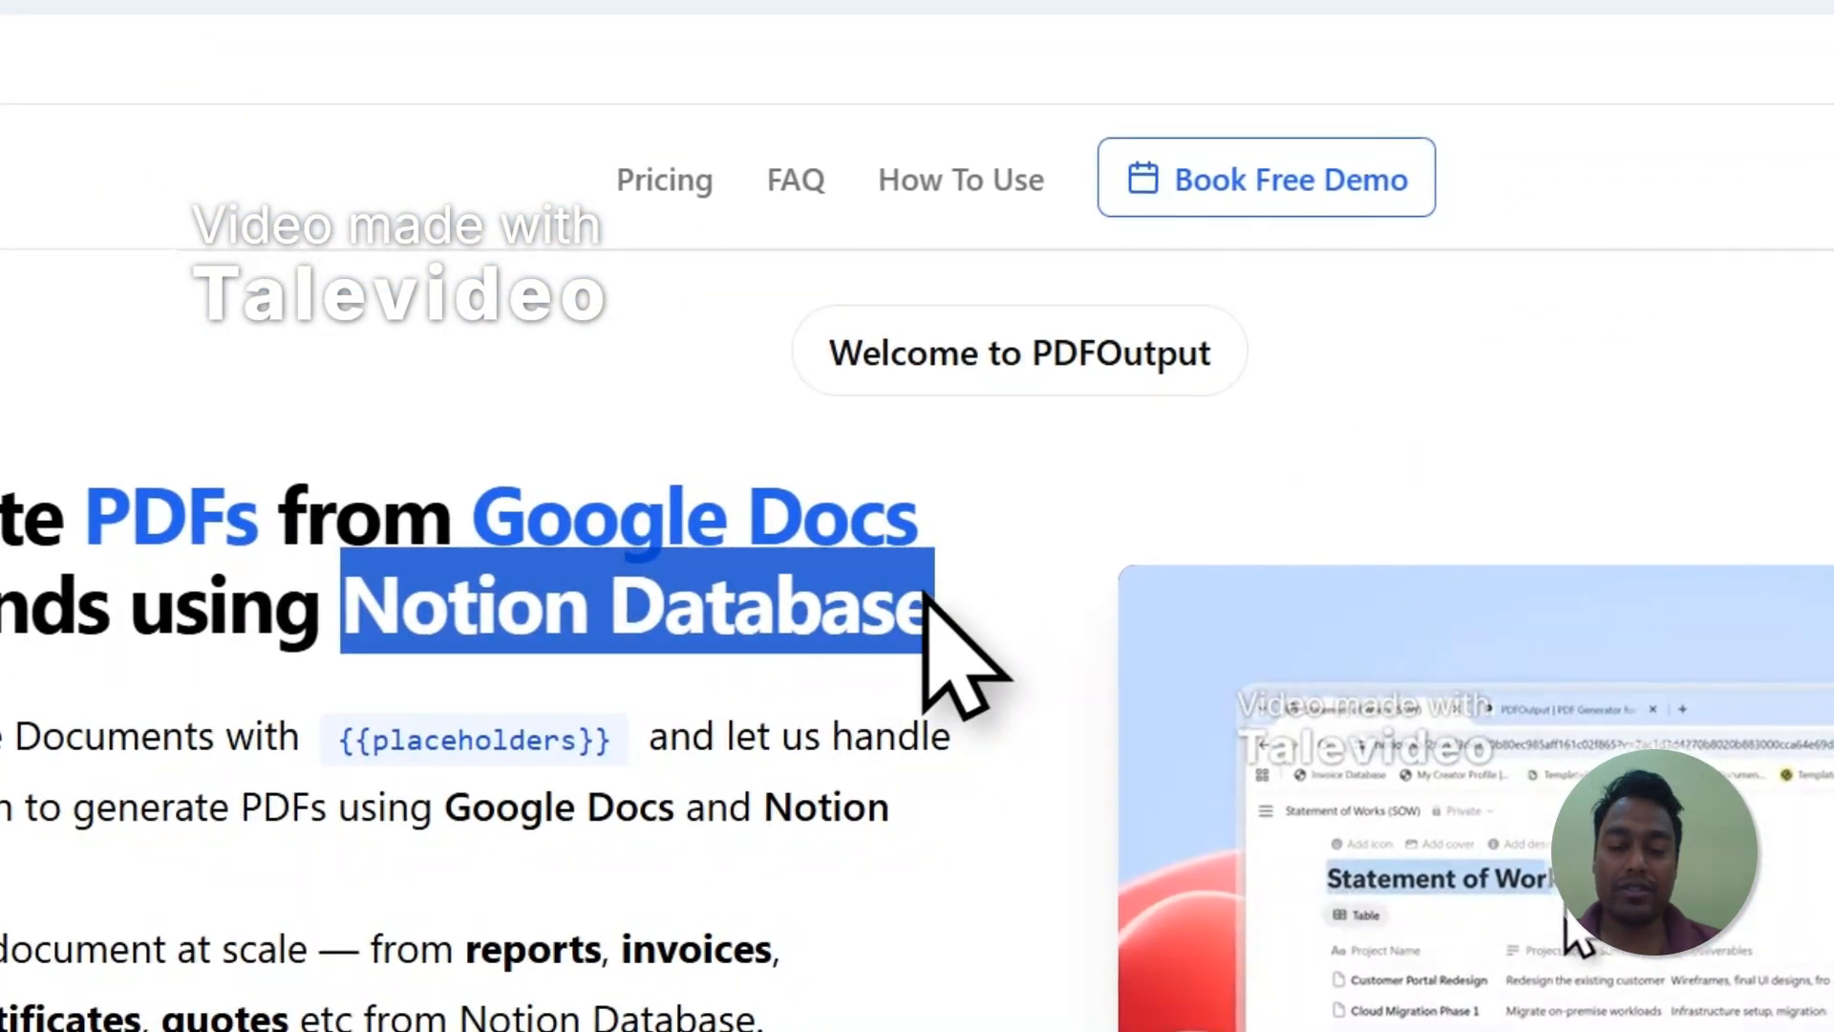
scroll(621, 764, "down", 2)
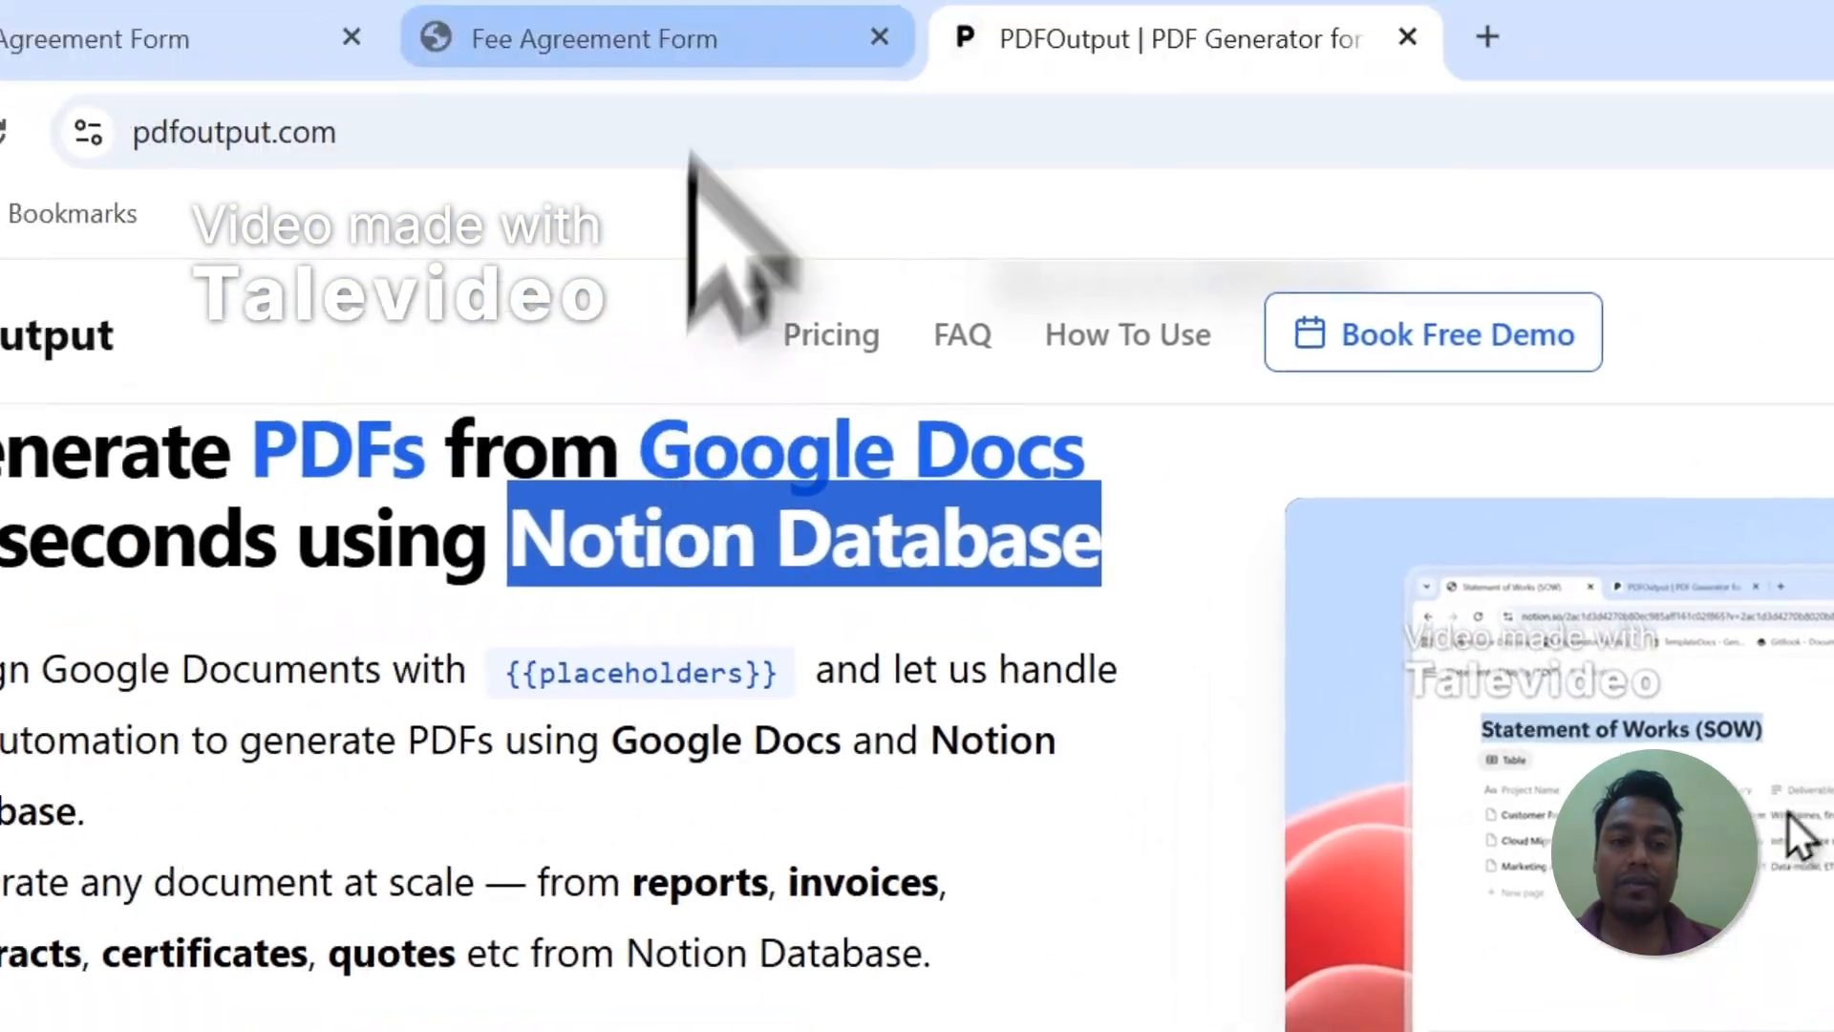
left_click(684, 40)
left_click(585, 205)
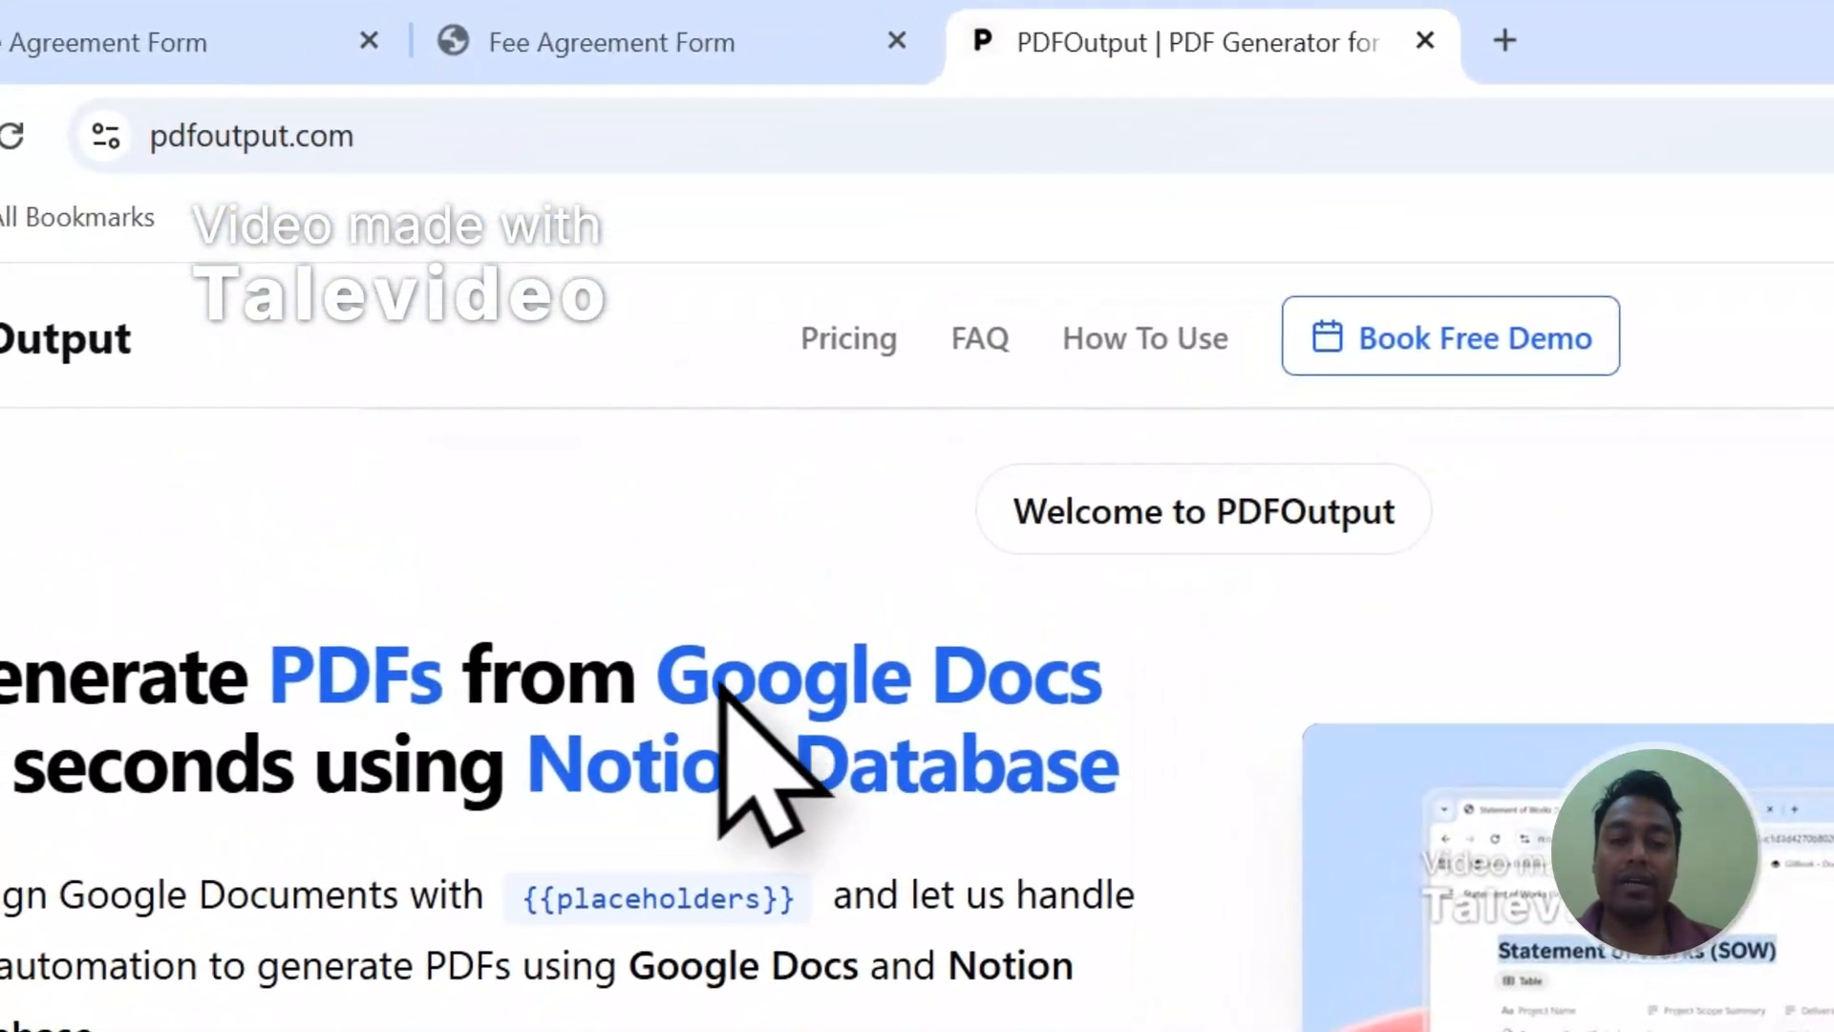
left_click_drag(659, 673, 1032, 674)
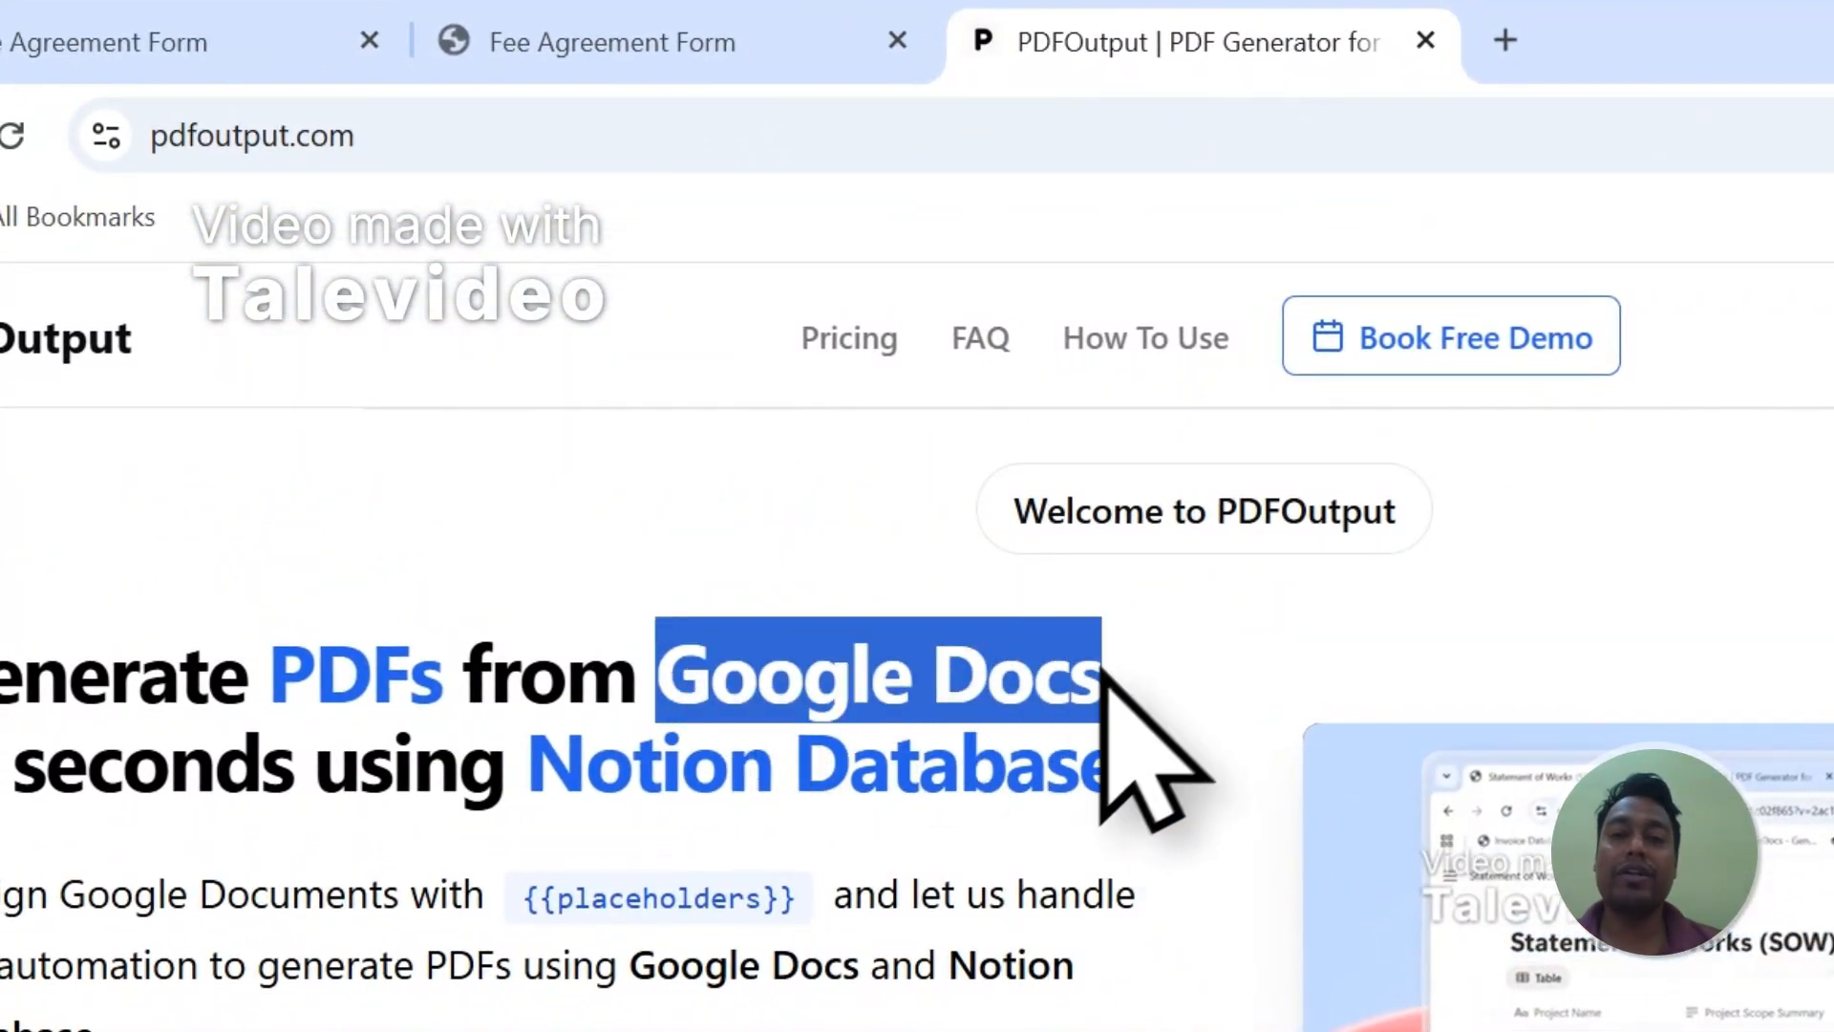
scroll(798, 850, "down", 2)
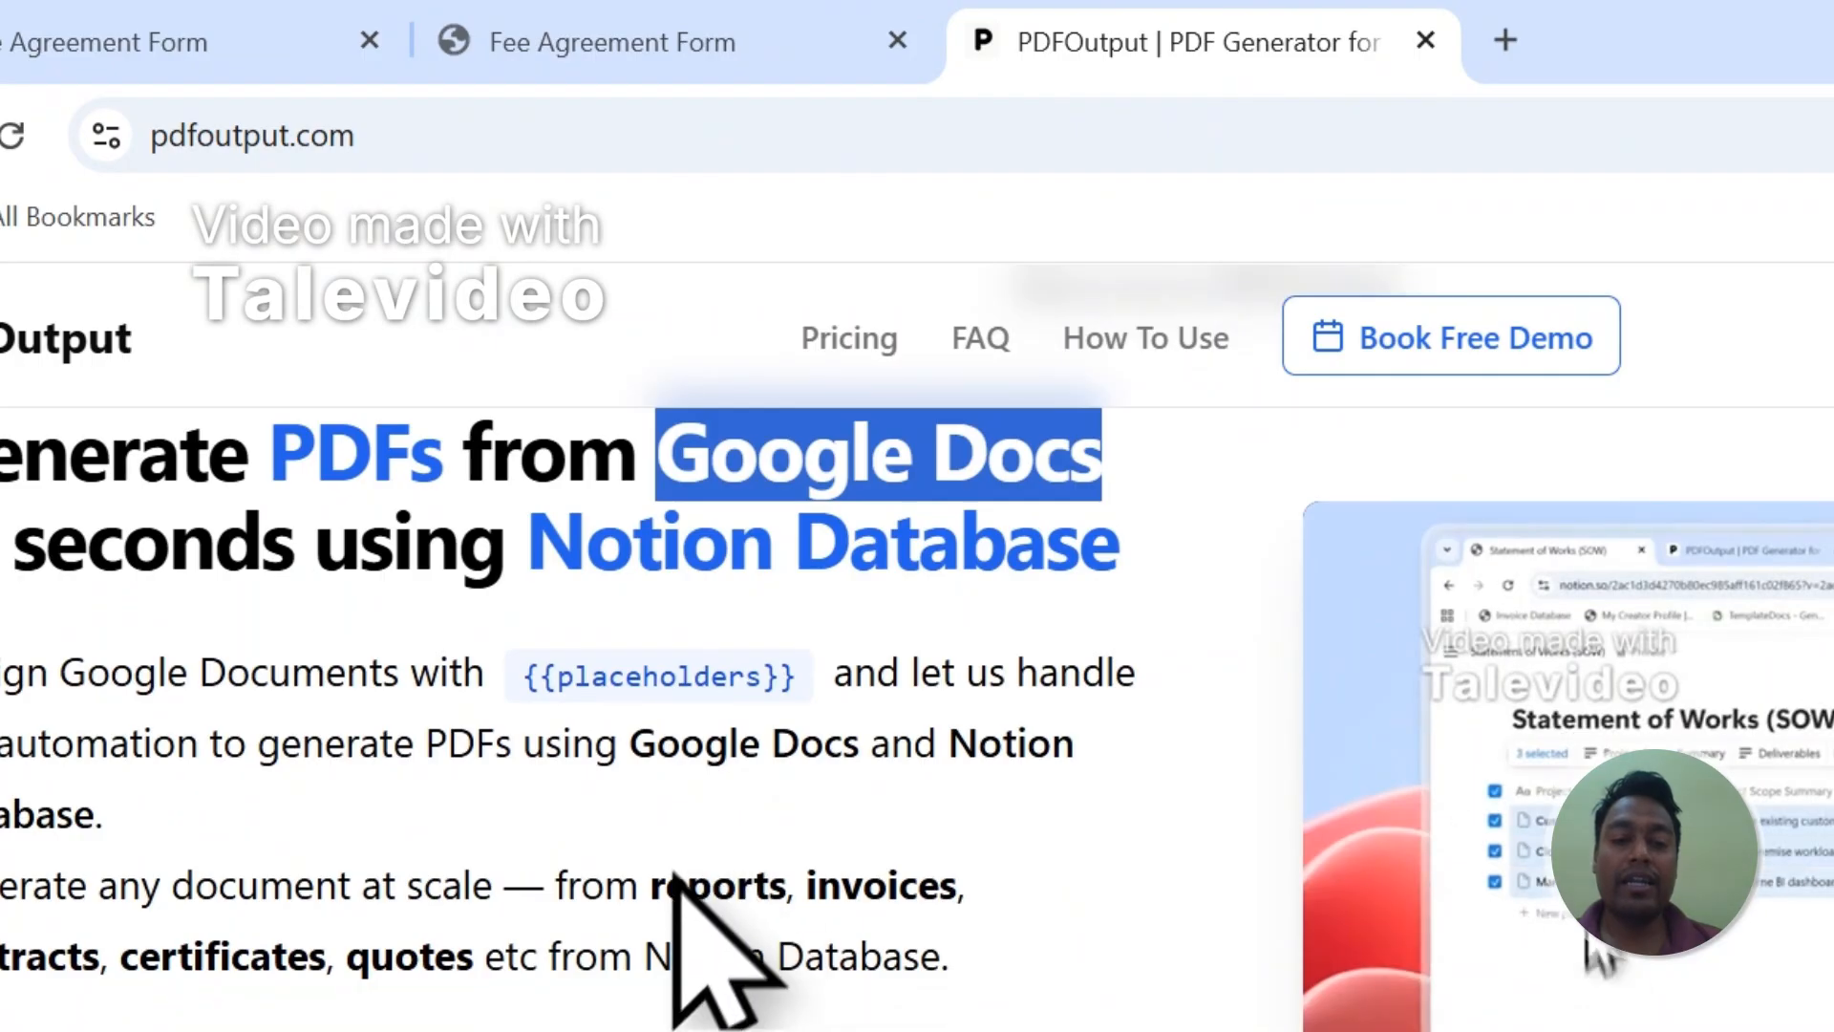
left_click_drag(661, 896, 697, 898)
left_click_drag(908, 896, 480, 962)
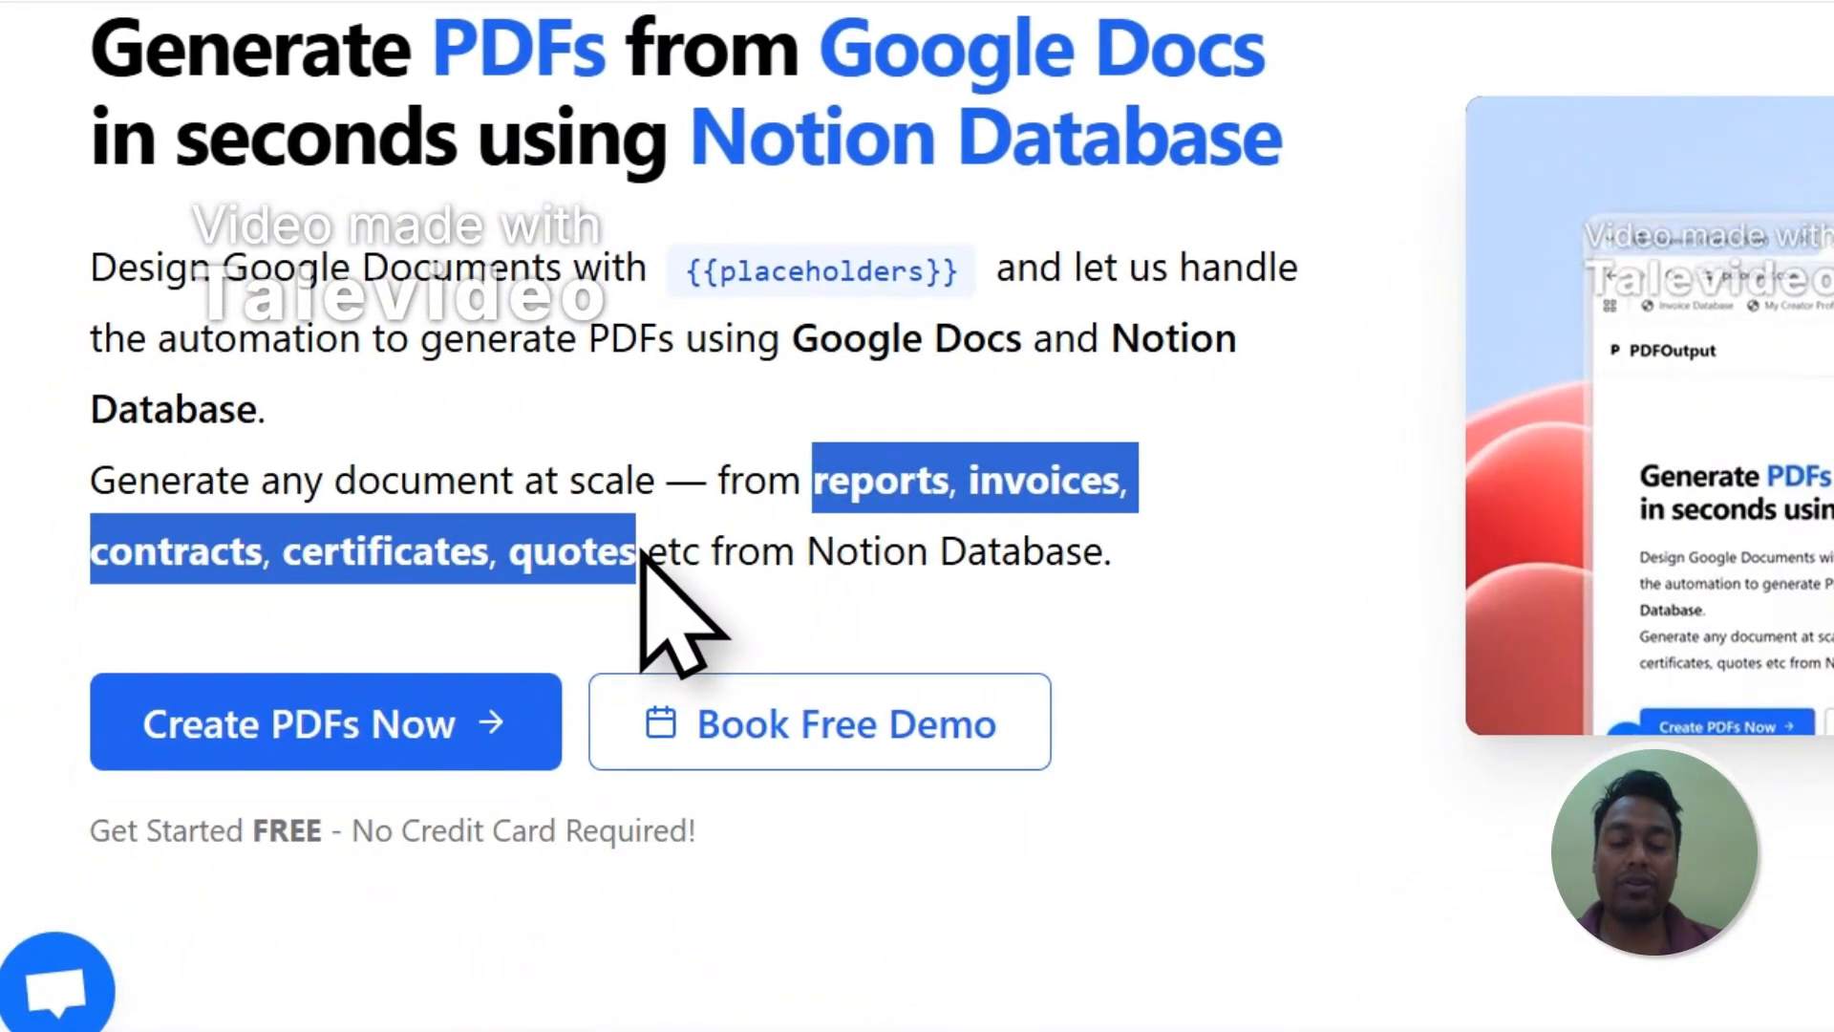
left_click(997, 528)
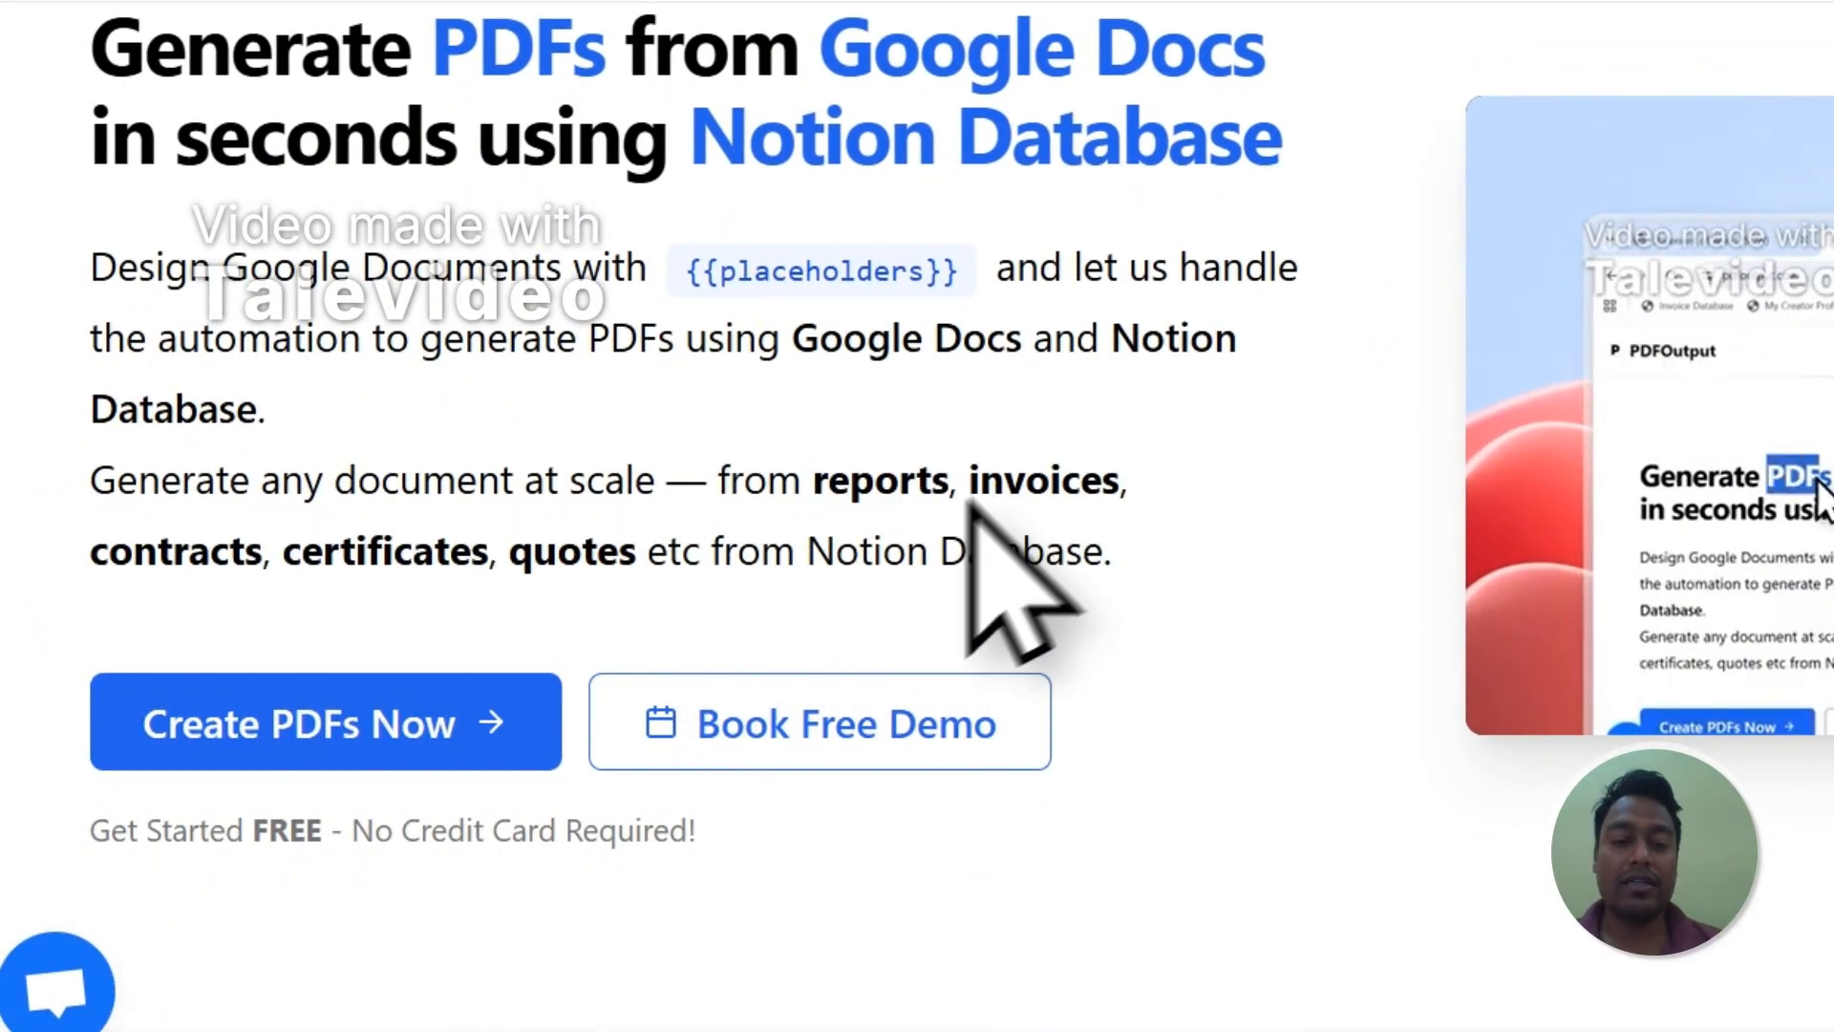
- Sign in to PDFOutput with a Google account and approve the requested access
left_click(388, 719)
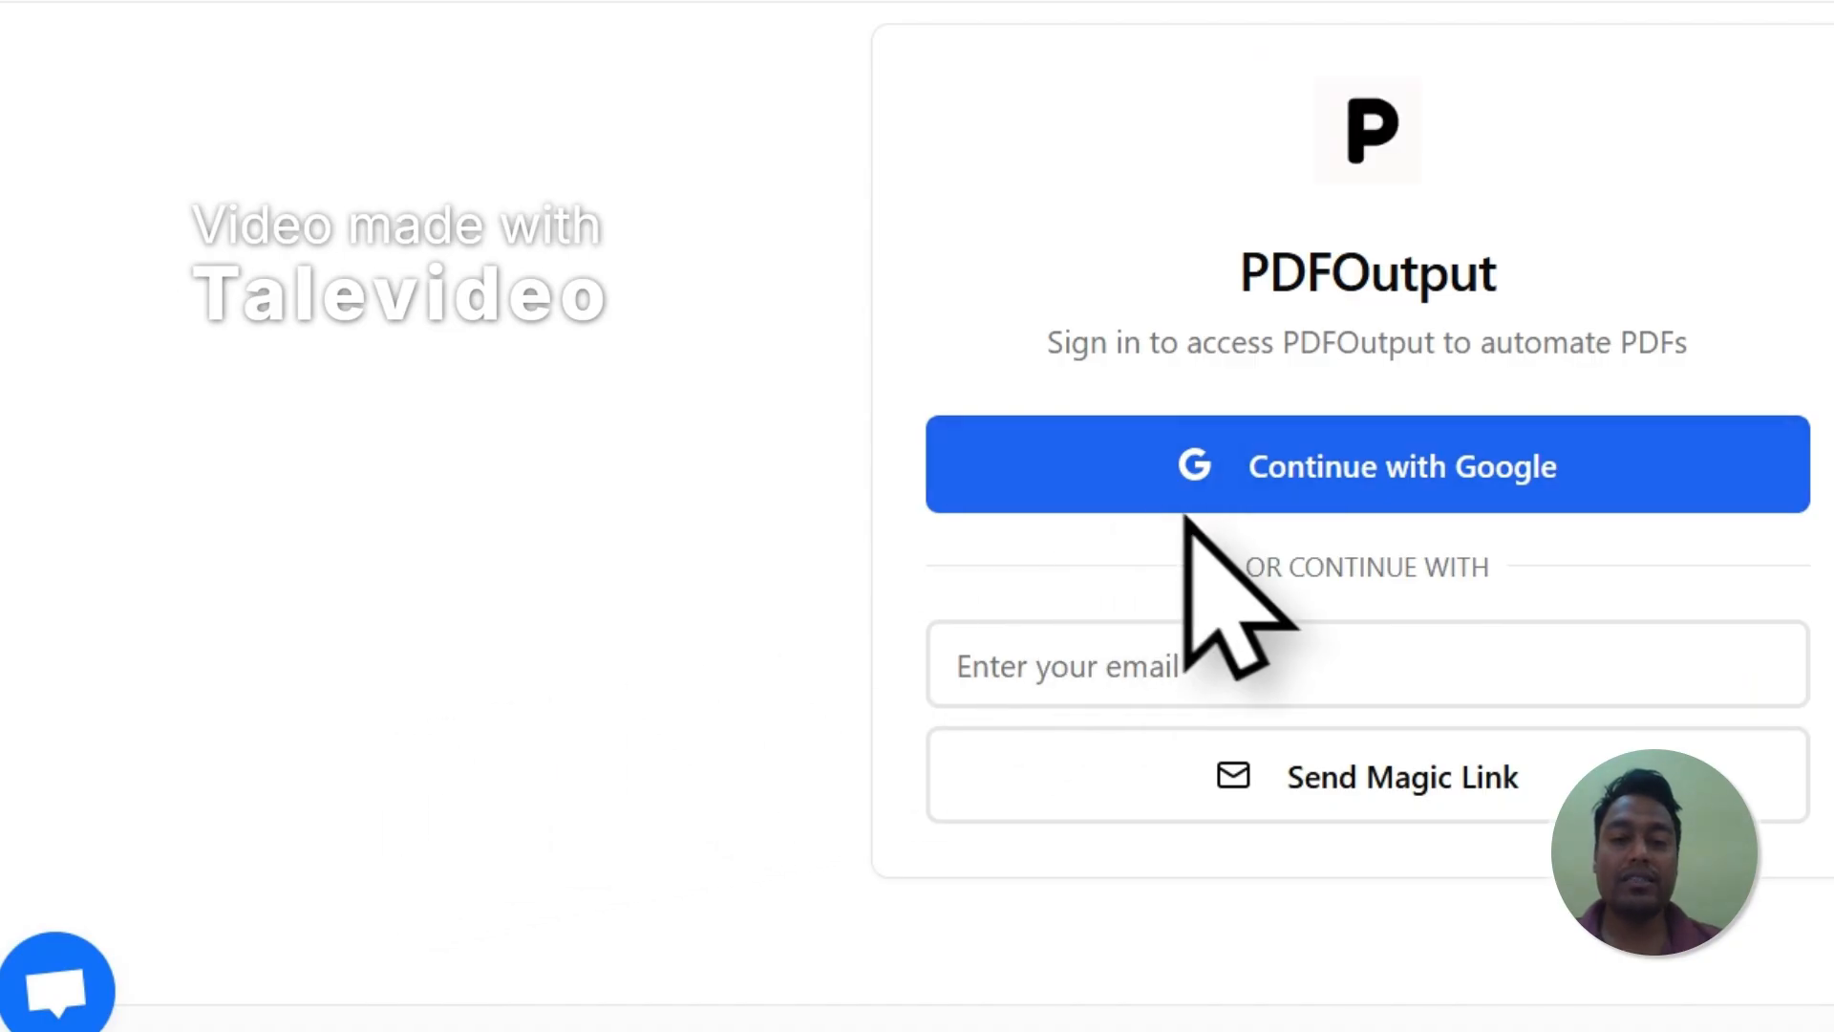
left_click(1229, 475)
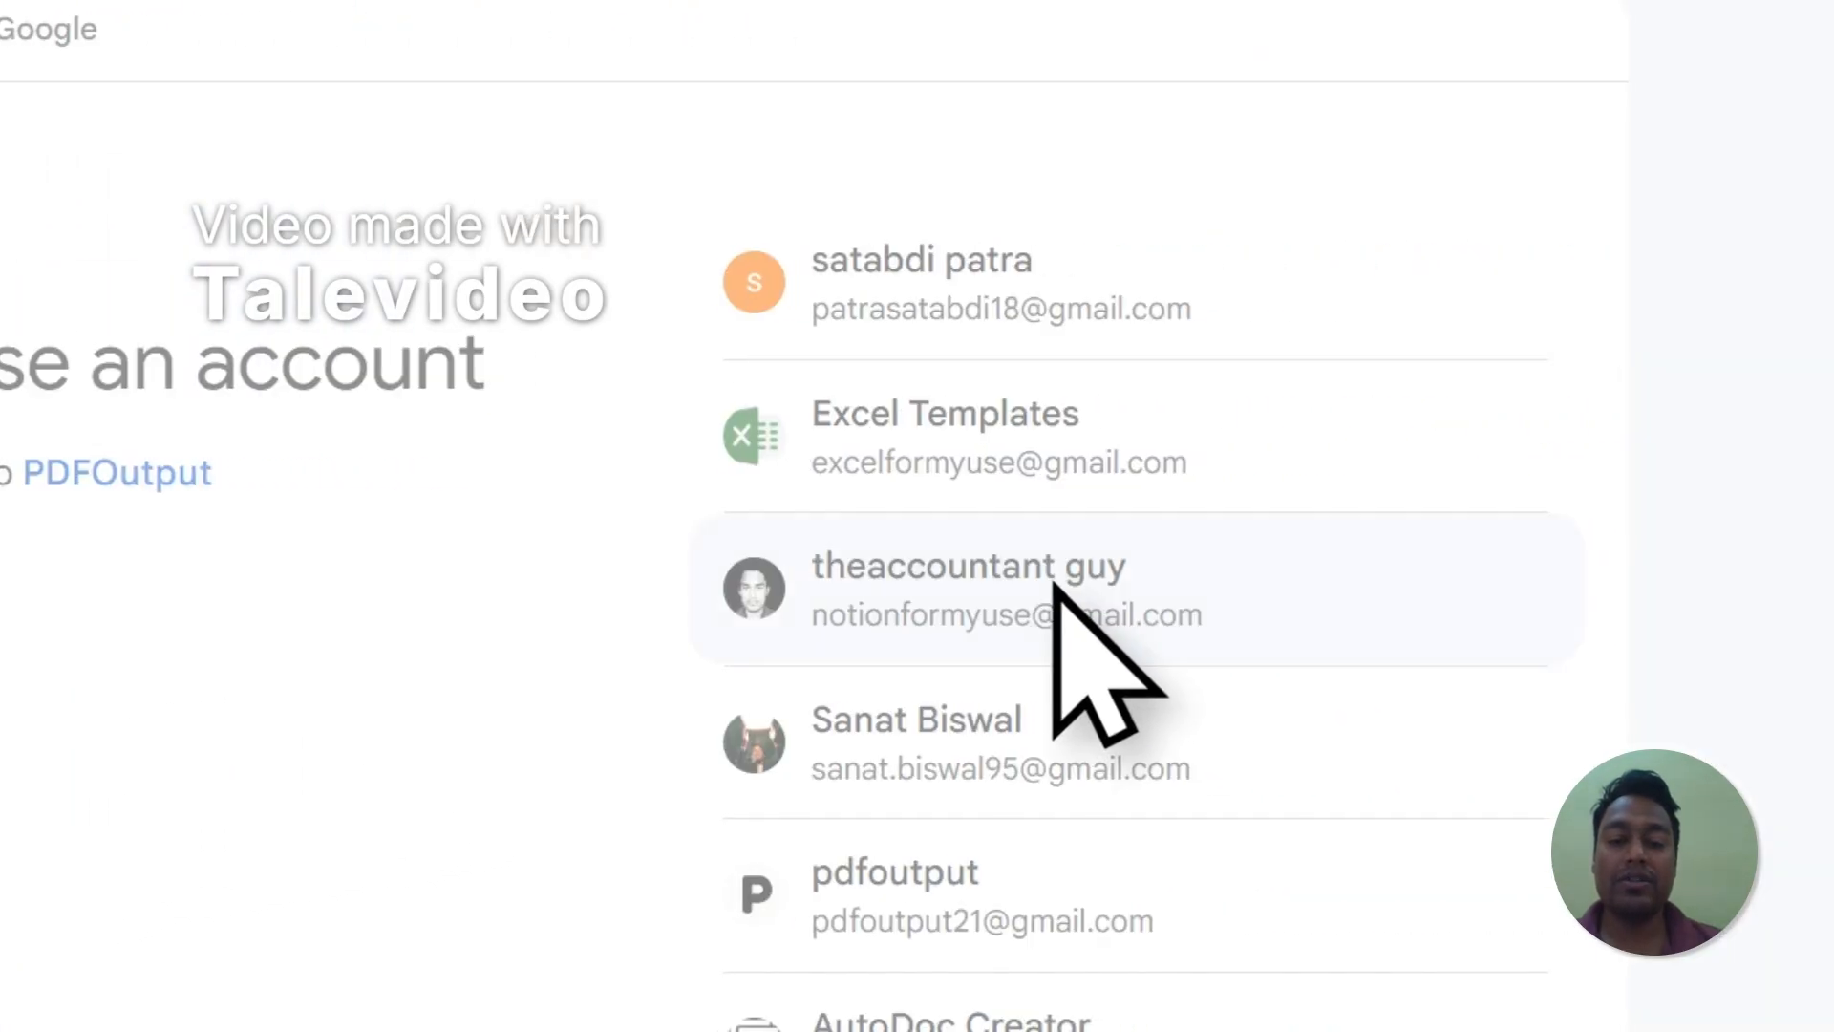
left_click(994, 549)
left_click(1317, 711)
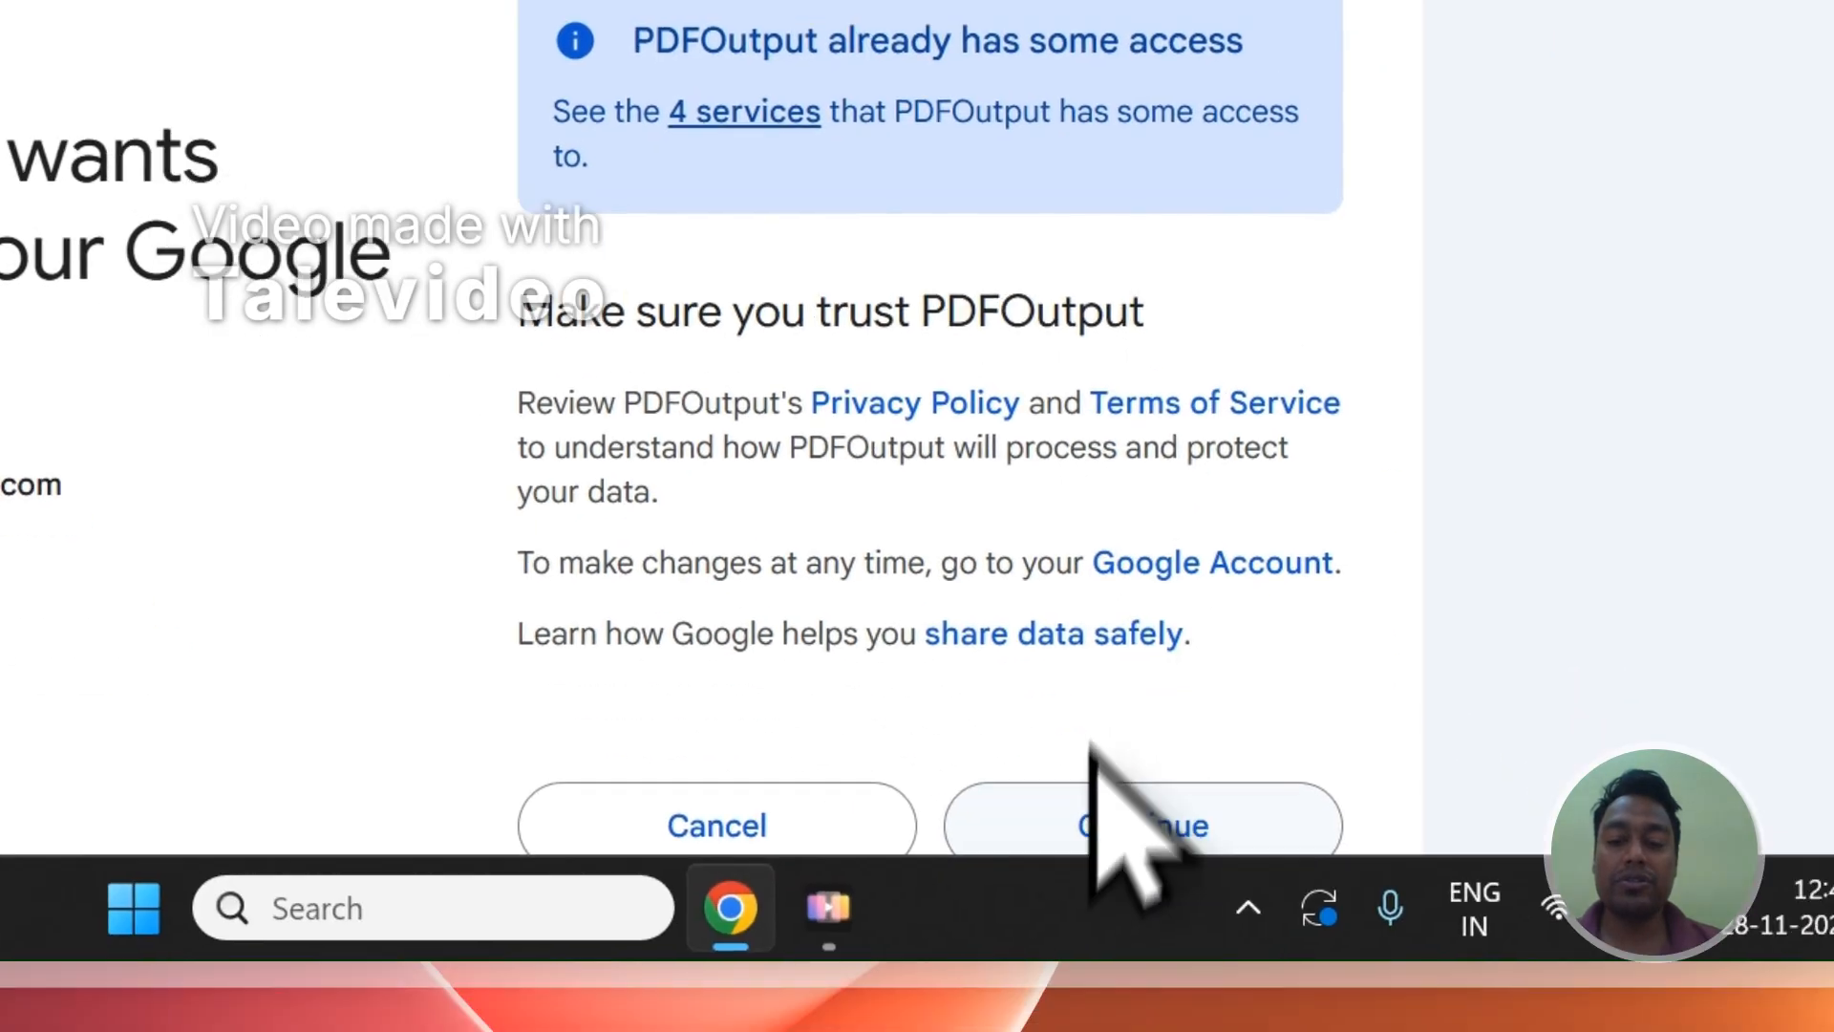
left_click(1074, 821)
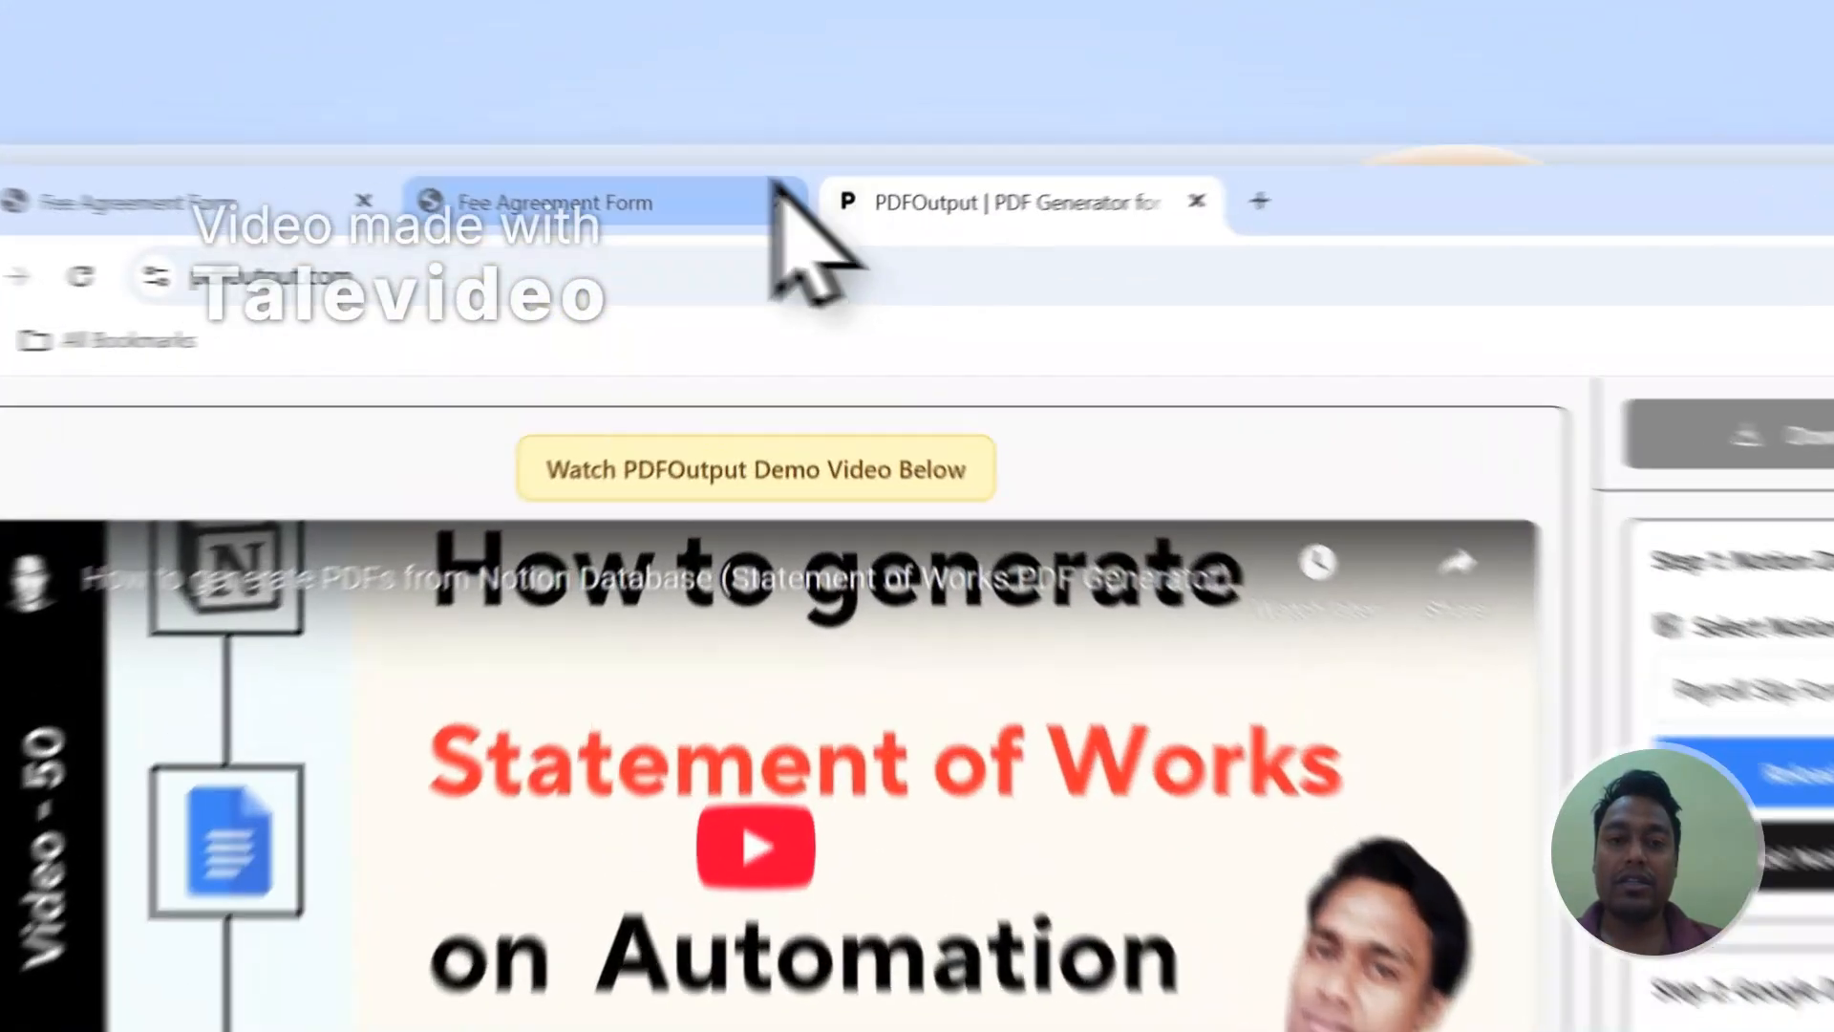
- Check the Fee Agreement Form page in Notion and start adding a Notion database in PDFOutput
left_click(712, 139)
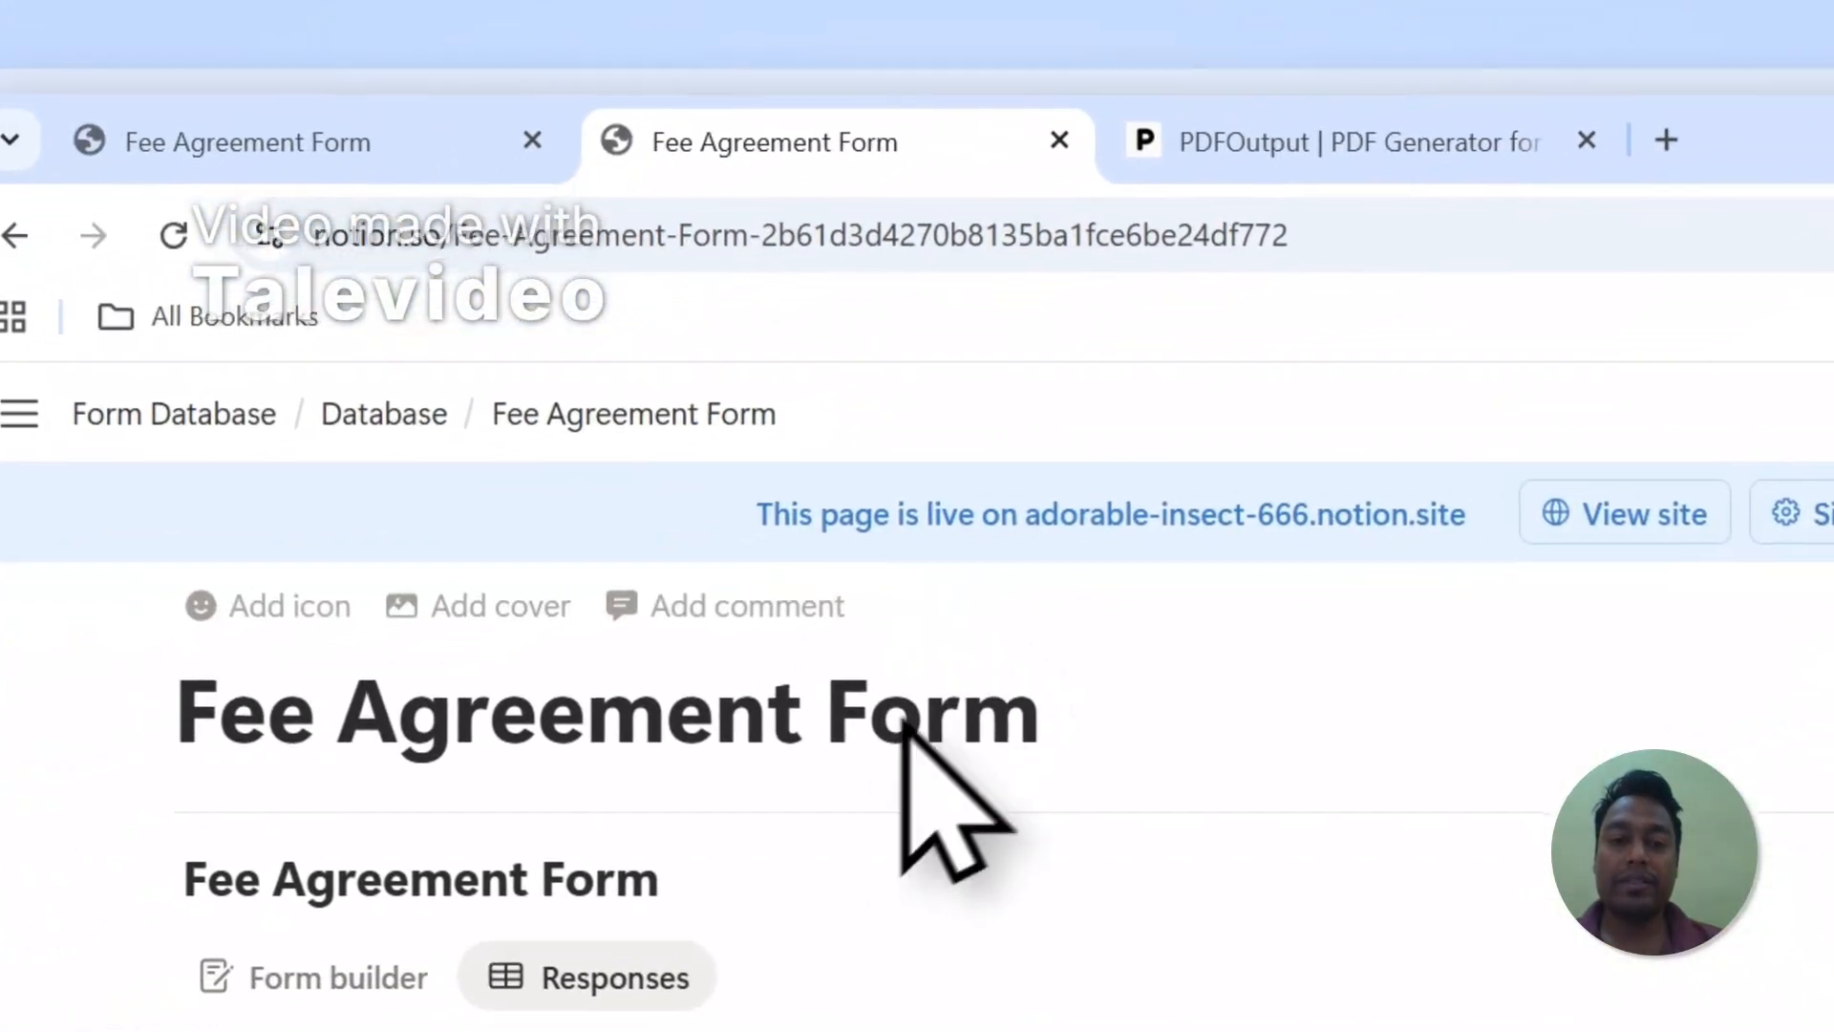
left_click(1338, 141)
left_click(1195, 602)
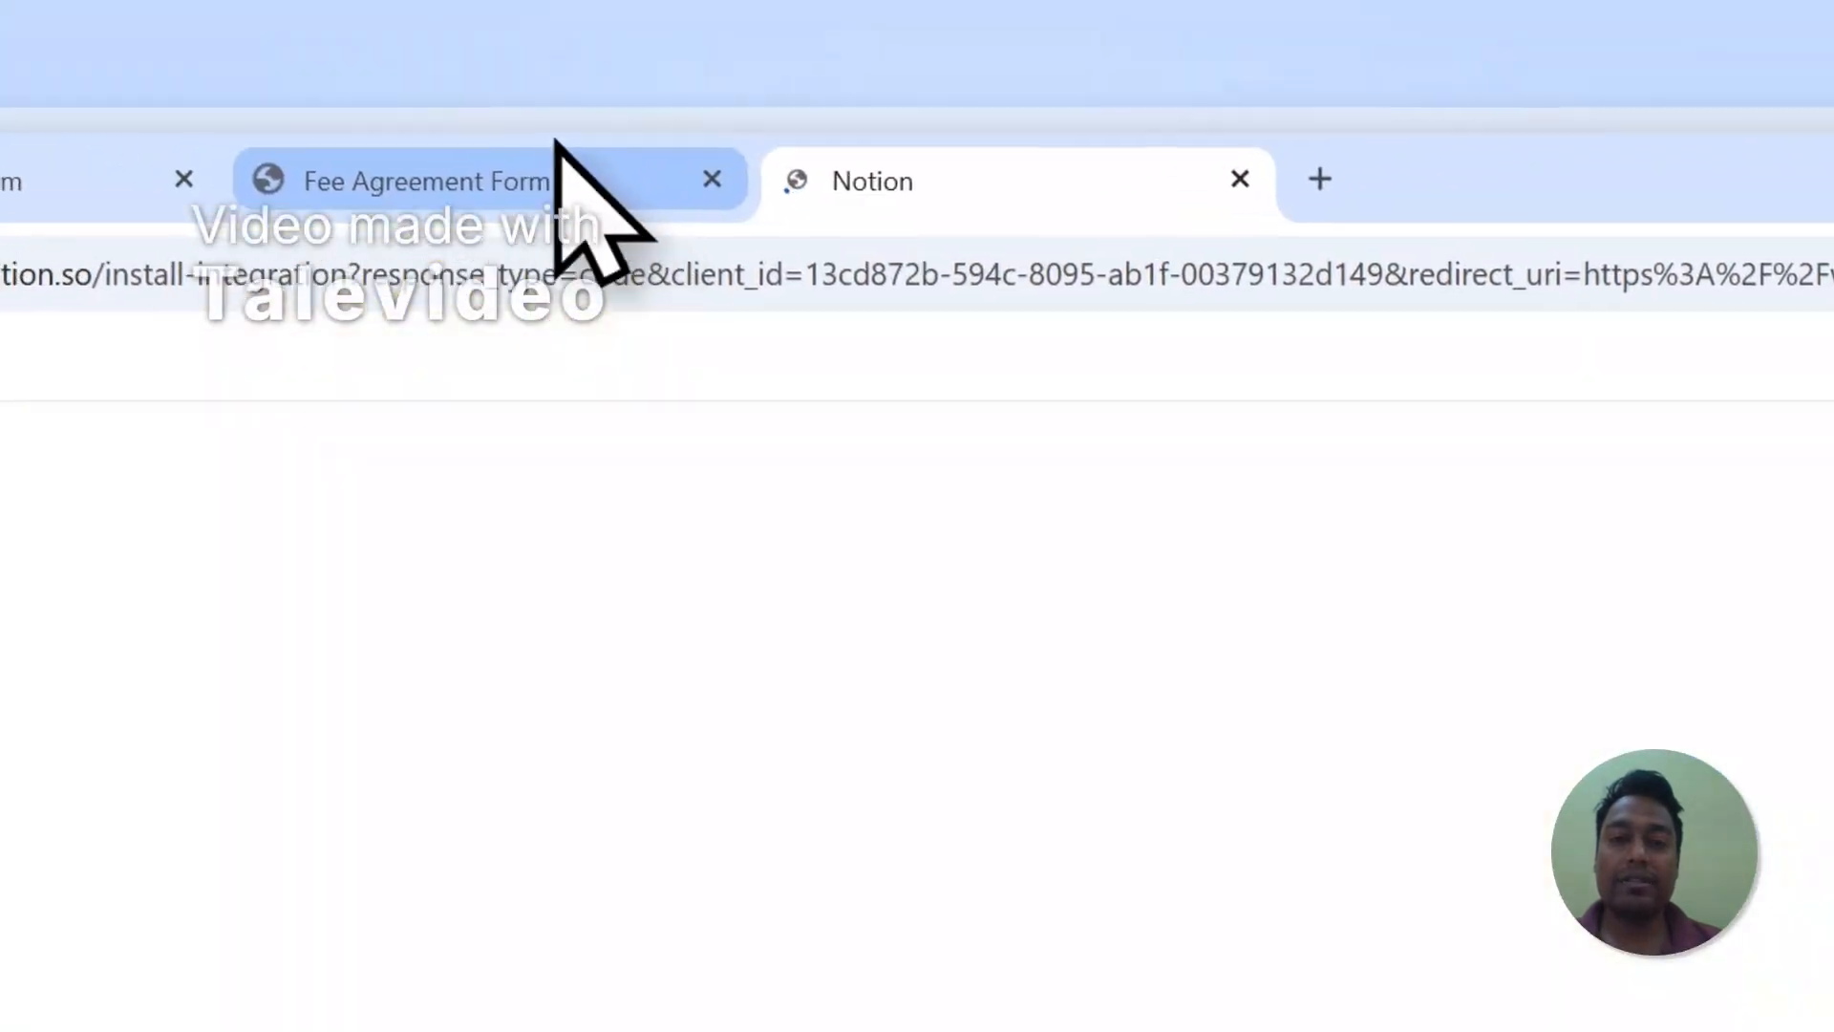
- Copy the page title "Fee Agreement Form" from the Notion responses page
left_click(574, 205)
left_click_drag(747, 779, 402, 553)
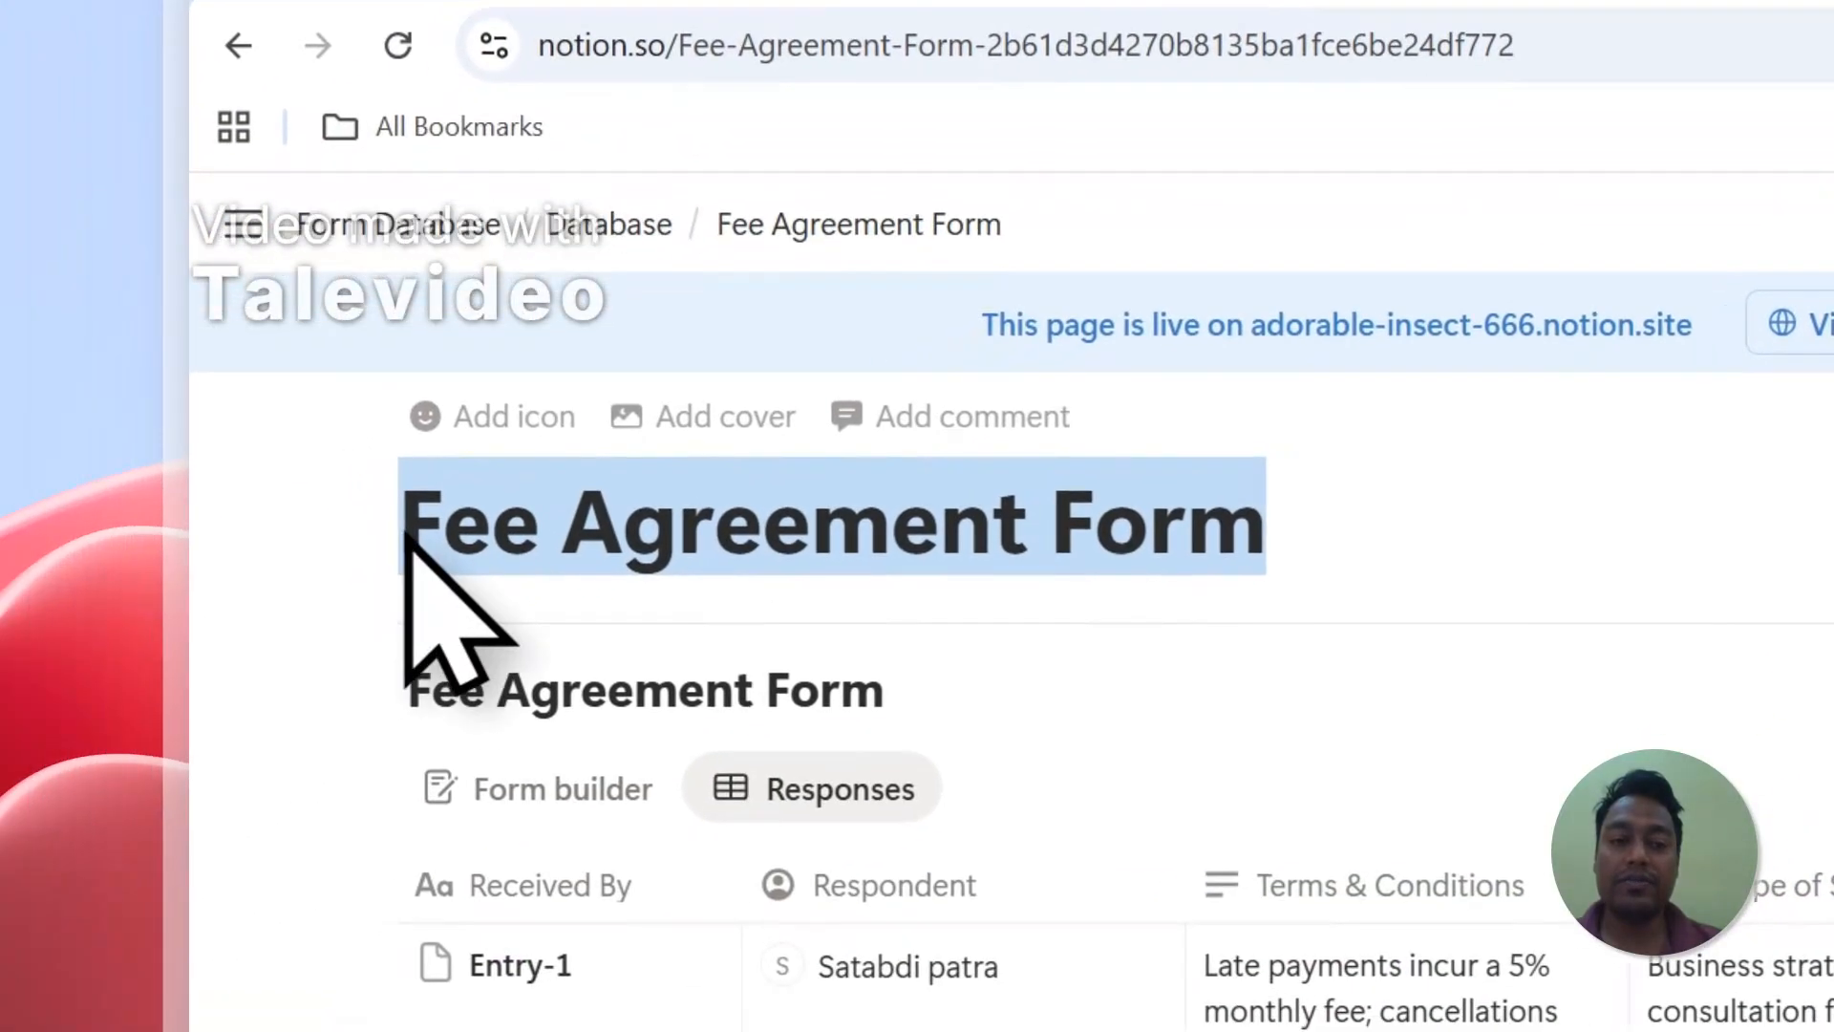
right_click(446, 526)
left_click(504, 544)
- Search the Notion pages to share with PDFOutput for "Fee Agreement Form" and add the first two matching pages
left_click(1337, 258)
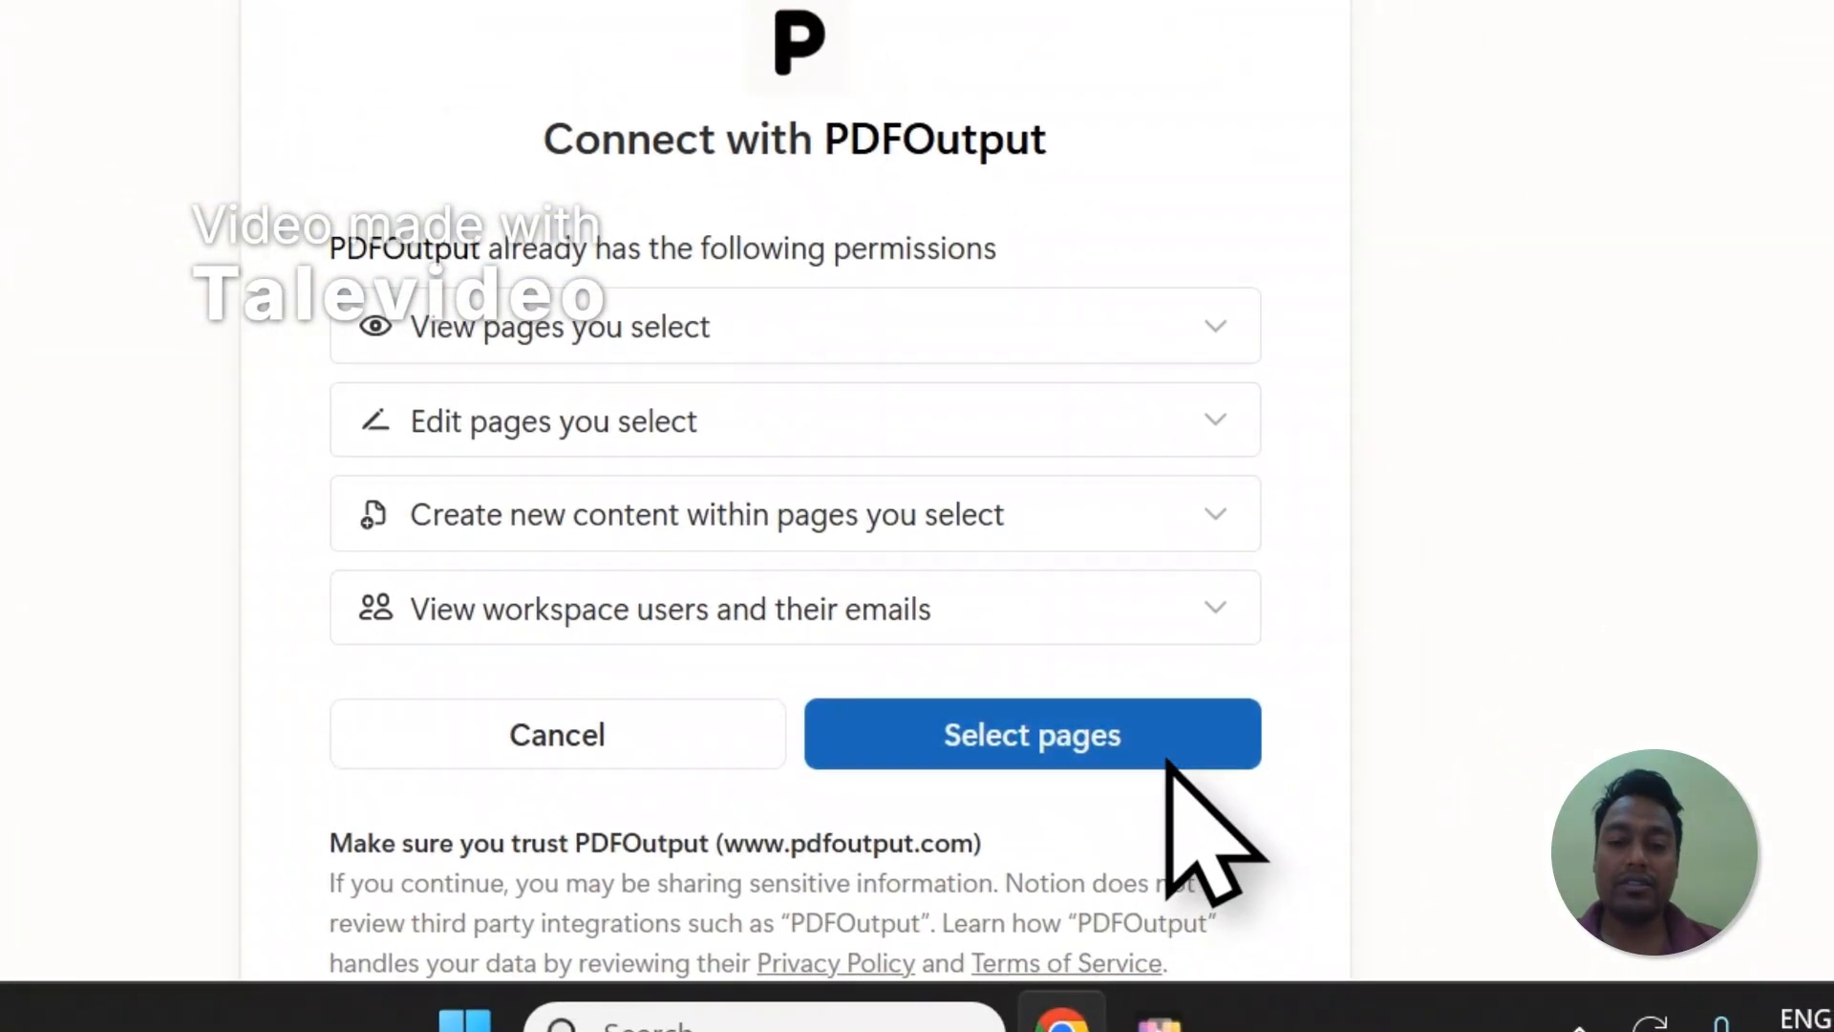
left_click(1166, 759)
right_click(523, 200)
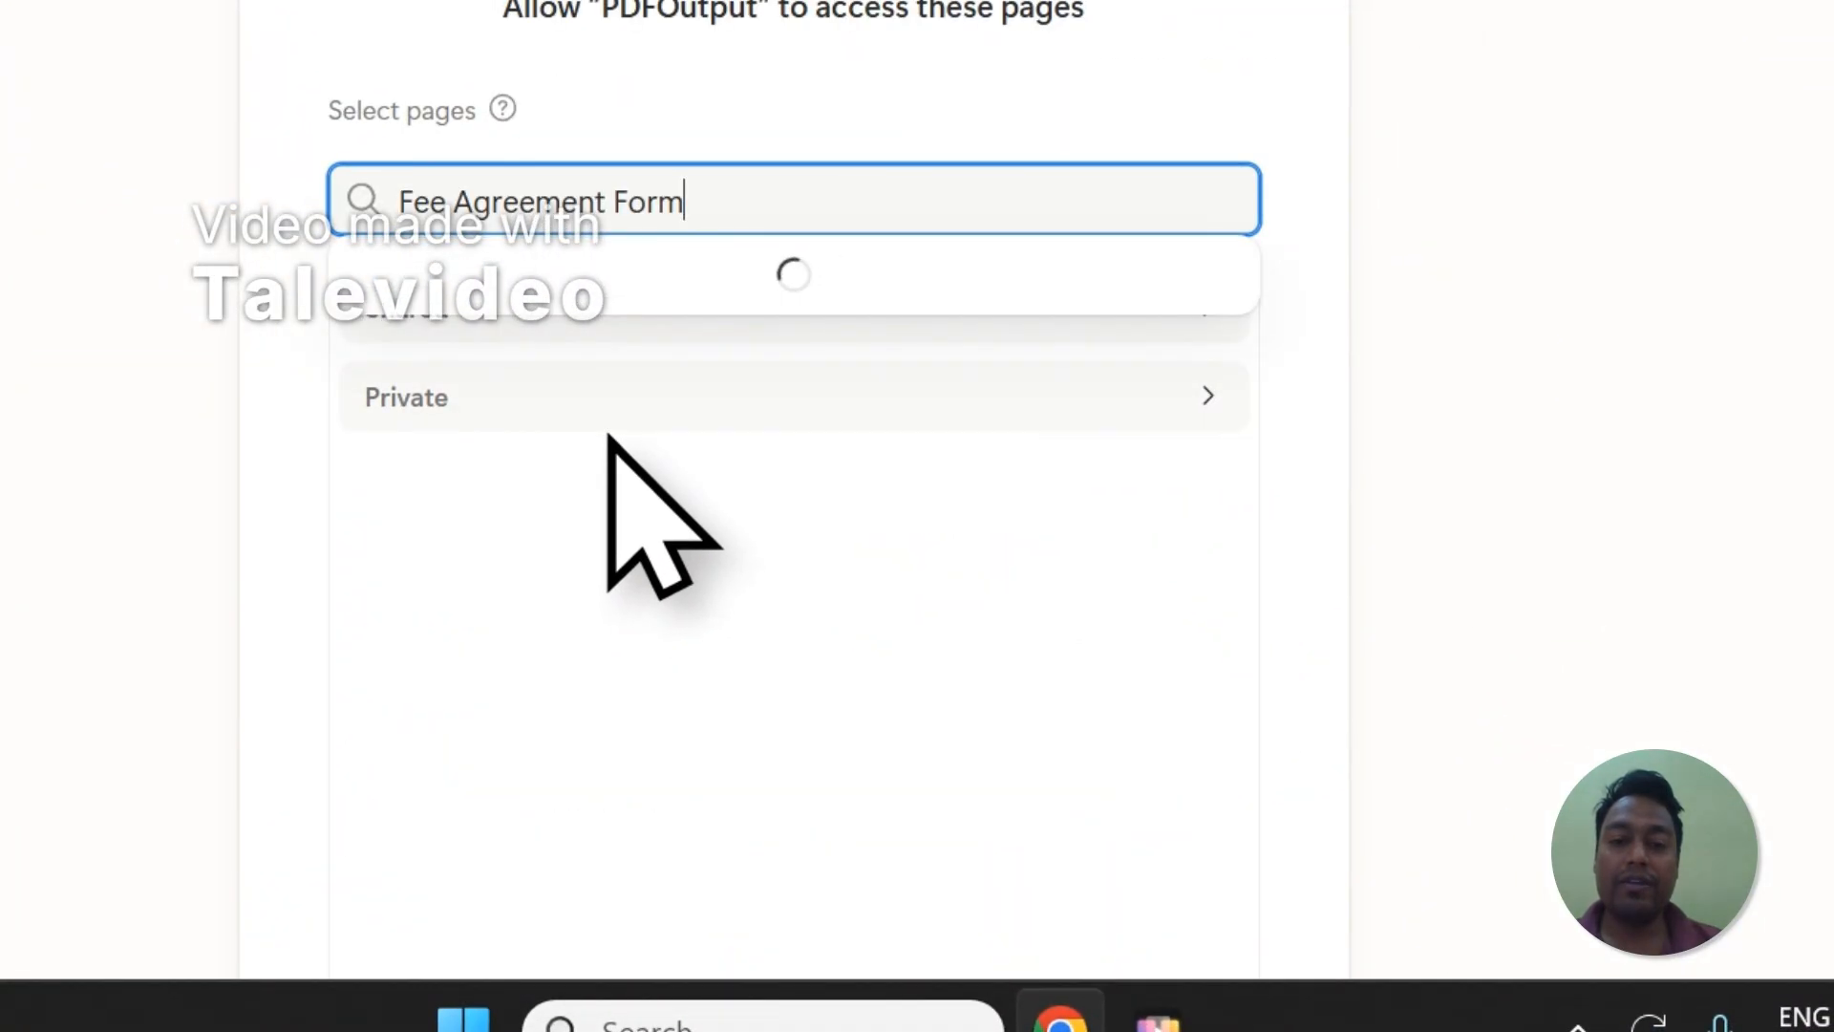
left_click(689, 174)
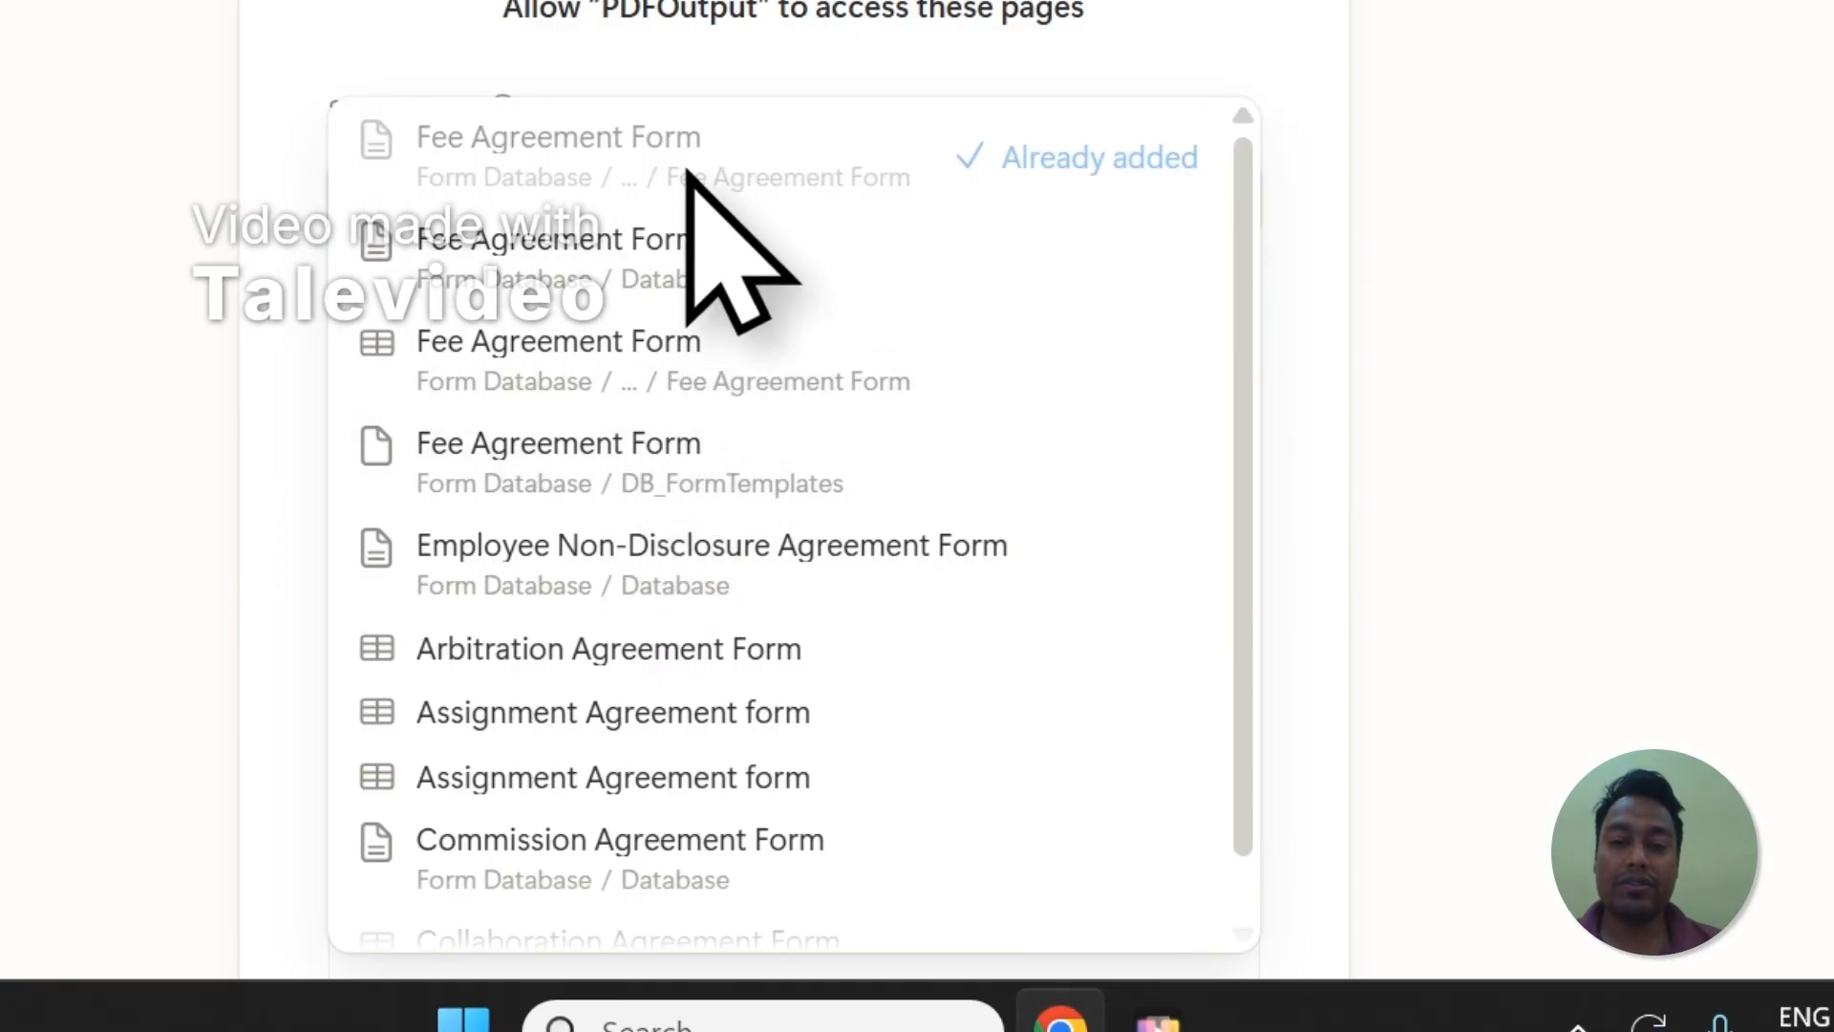
left_click(682, 231)
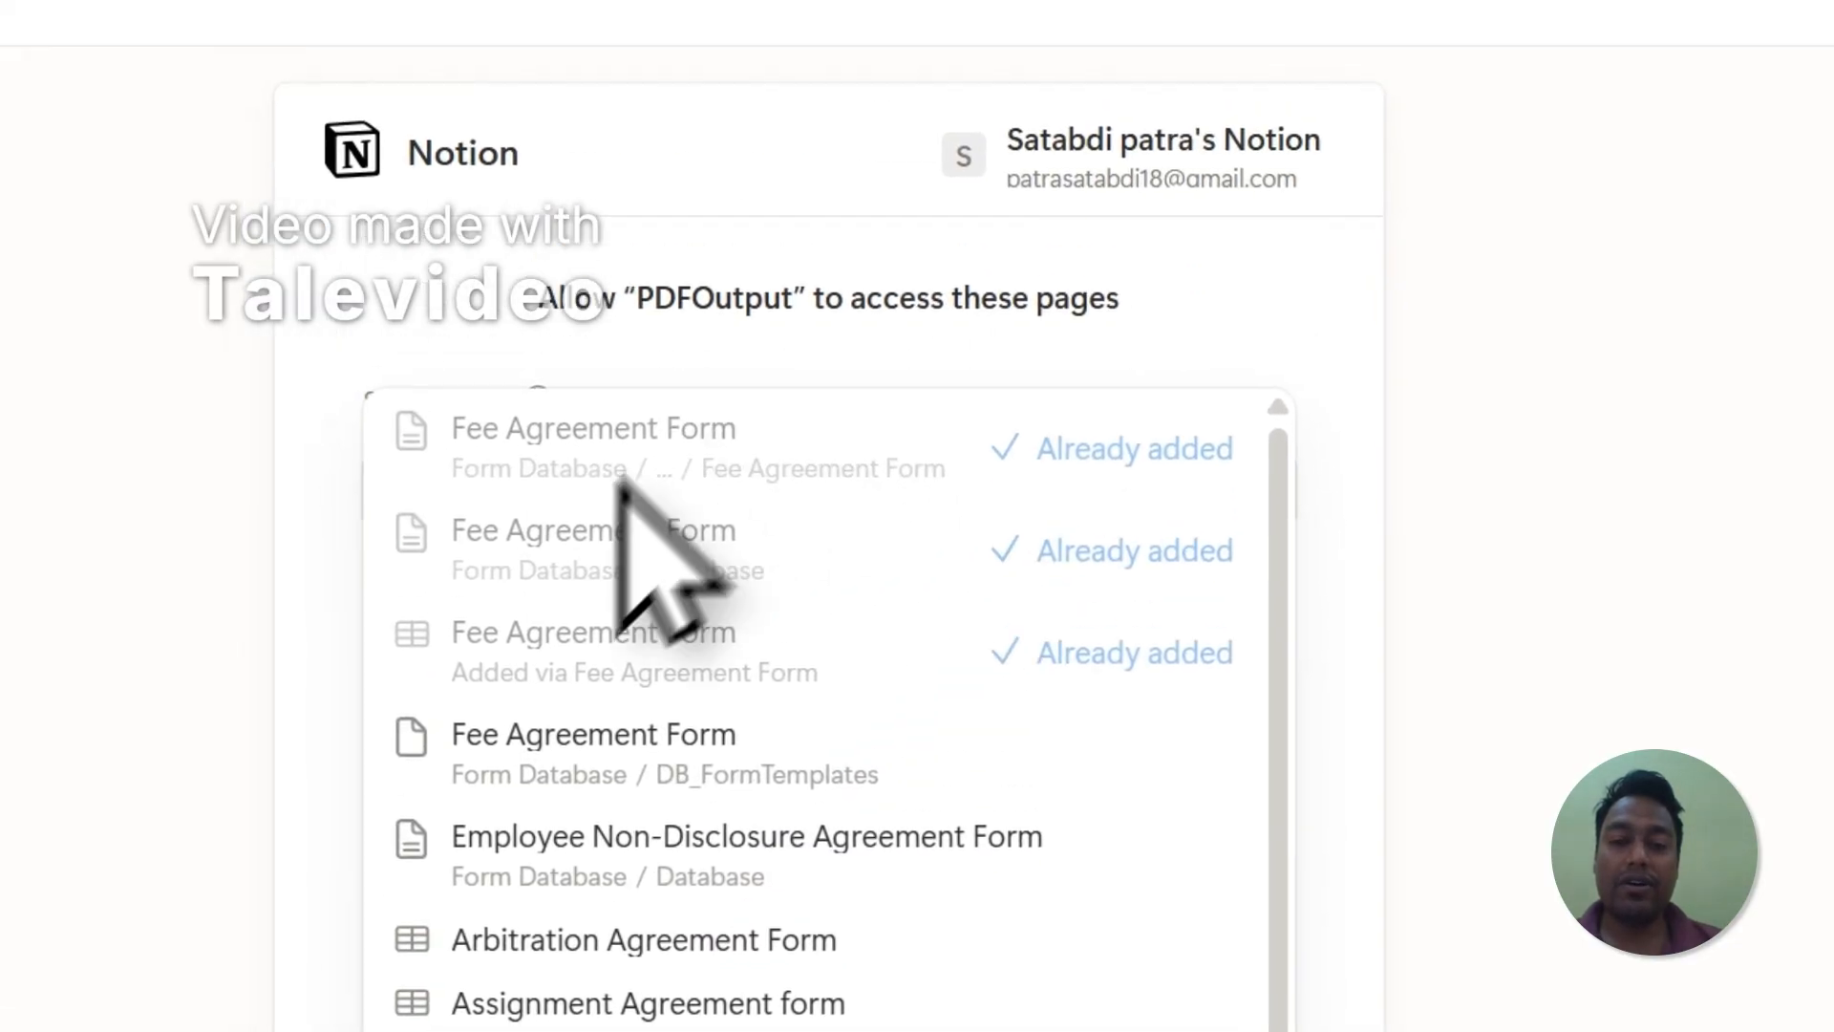
left_click(994, 406)
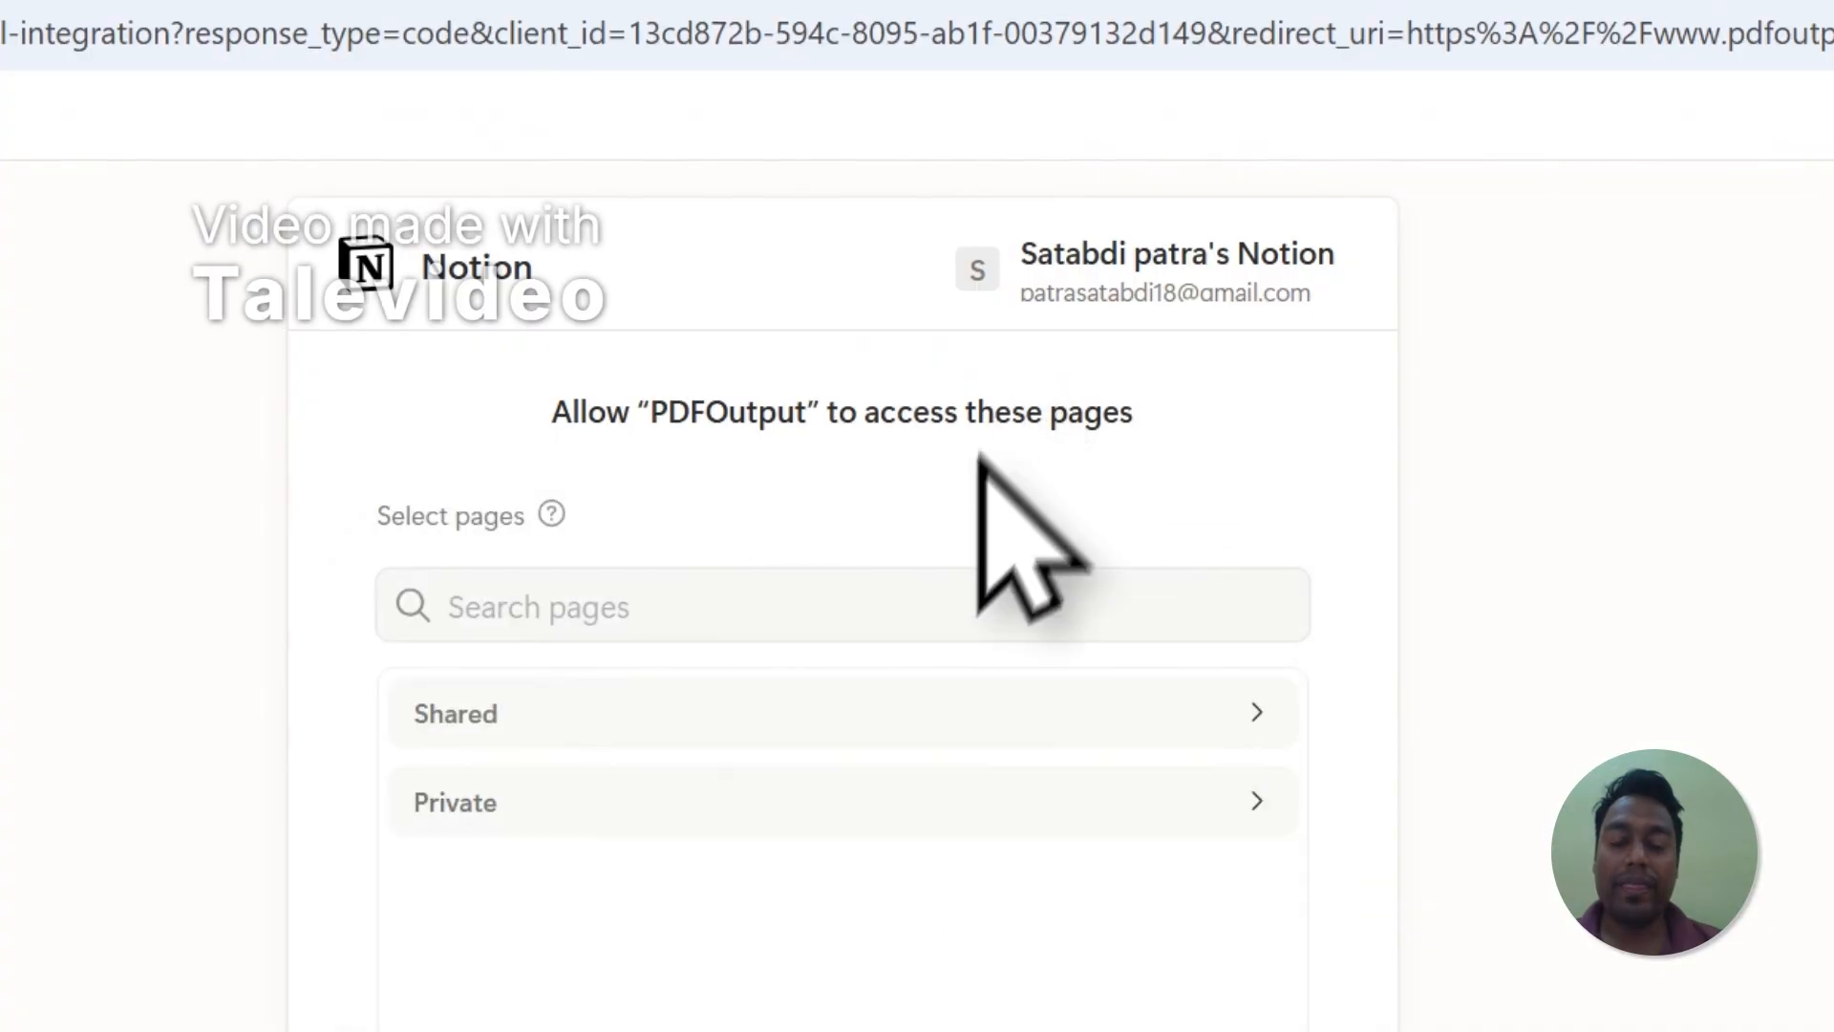
- Review the manually selected pages in the access list and compare them with the Fee Agreement Form page title in Notion
scroll(907, 544, "down", 3)
scroll(726, 611, "up", 2)
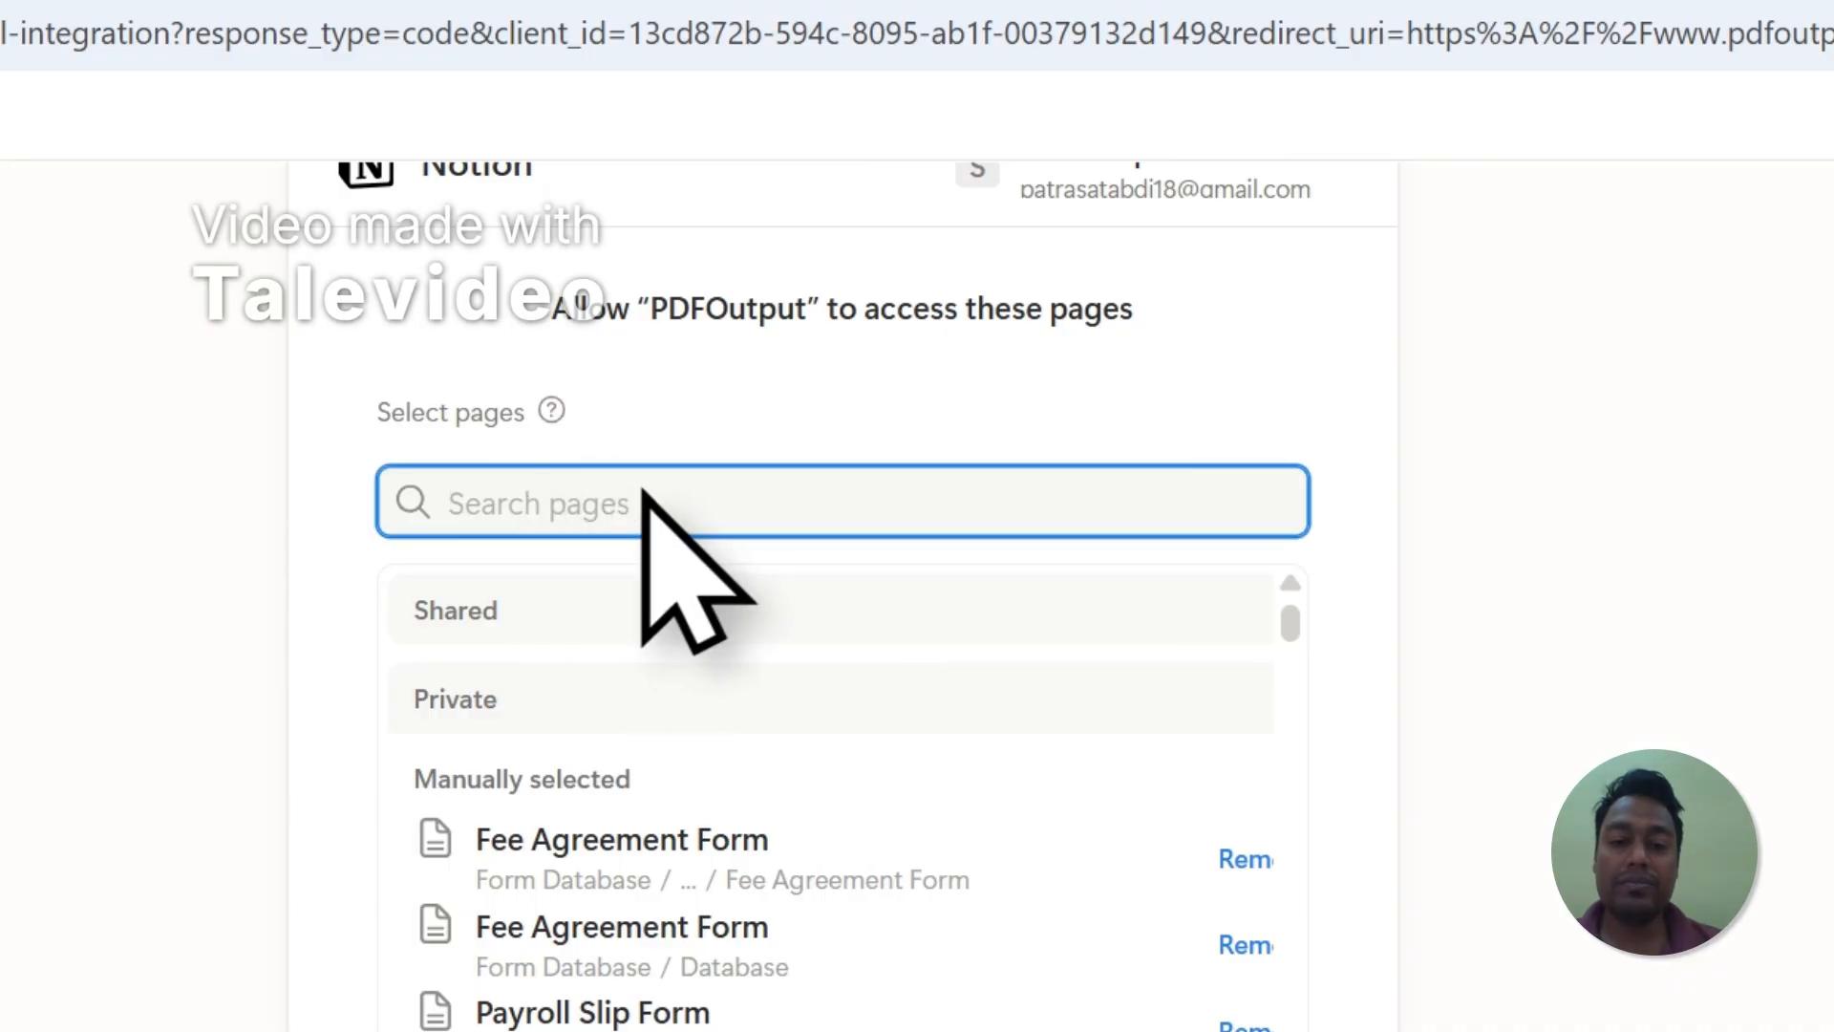
scroll(765, 571, "down", 3)
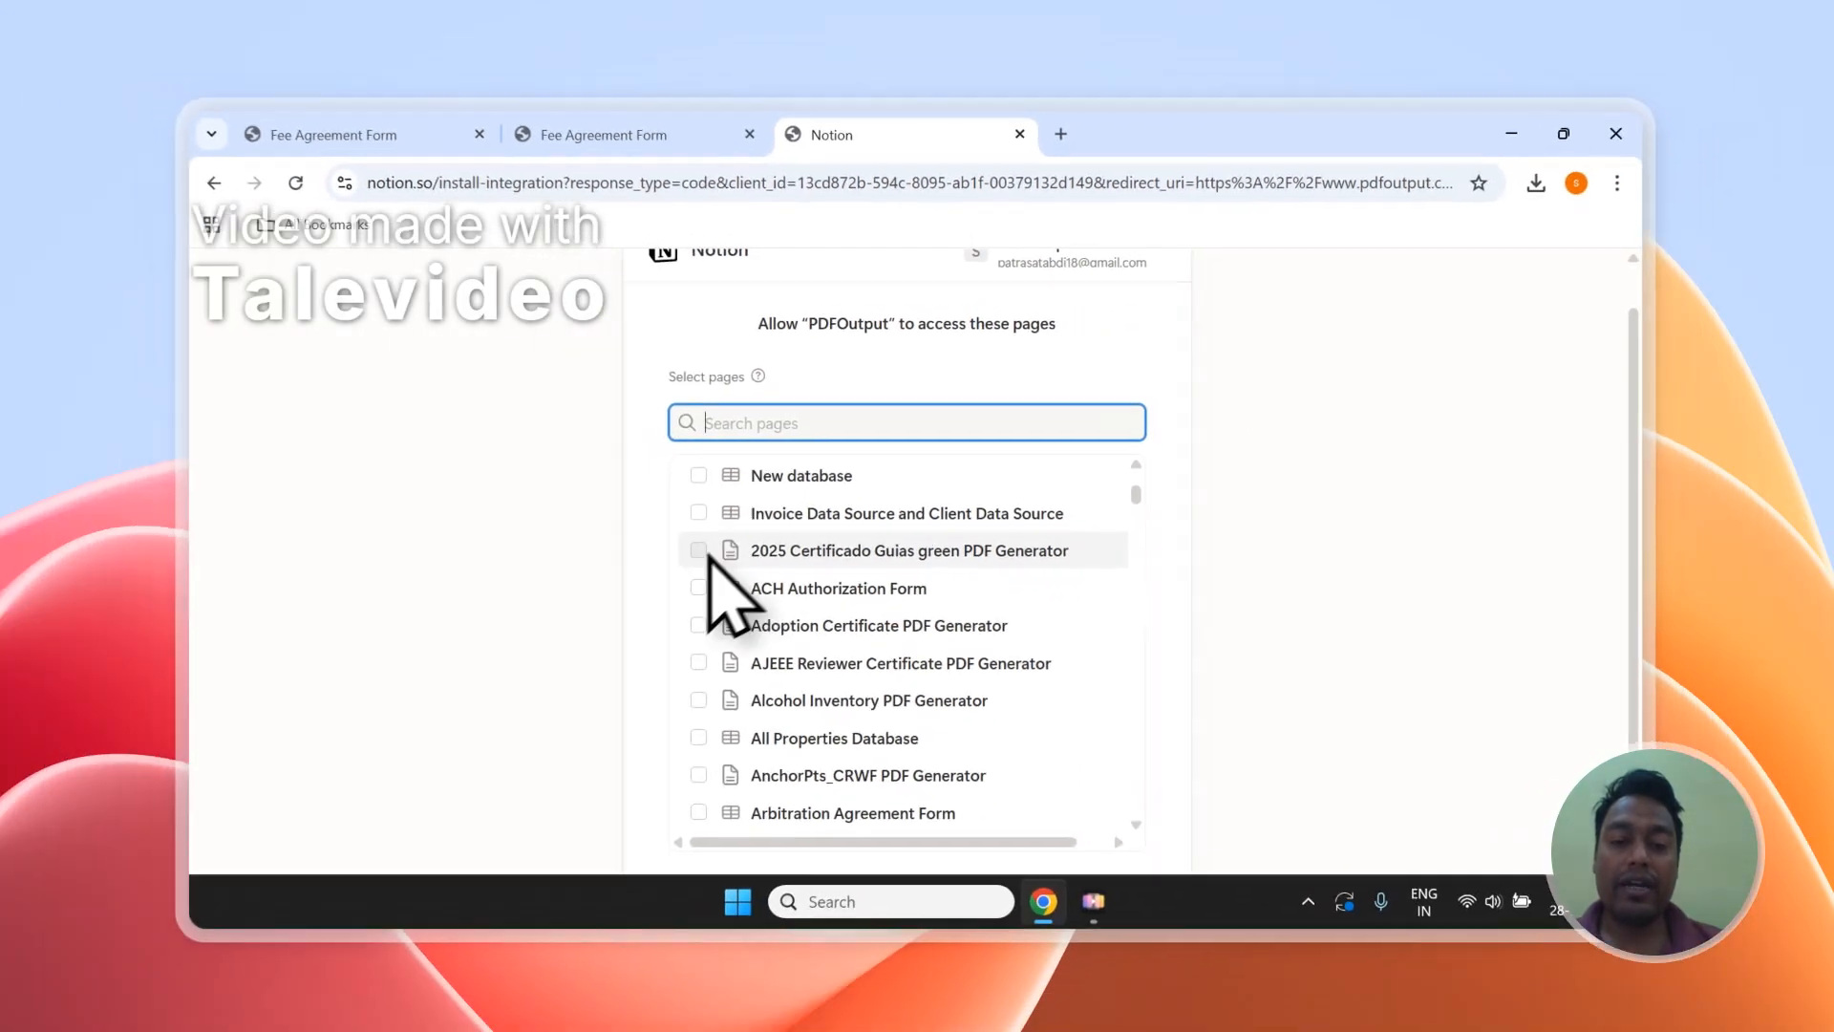
scroll(462, 740, "up", 1)
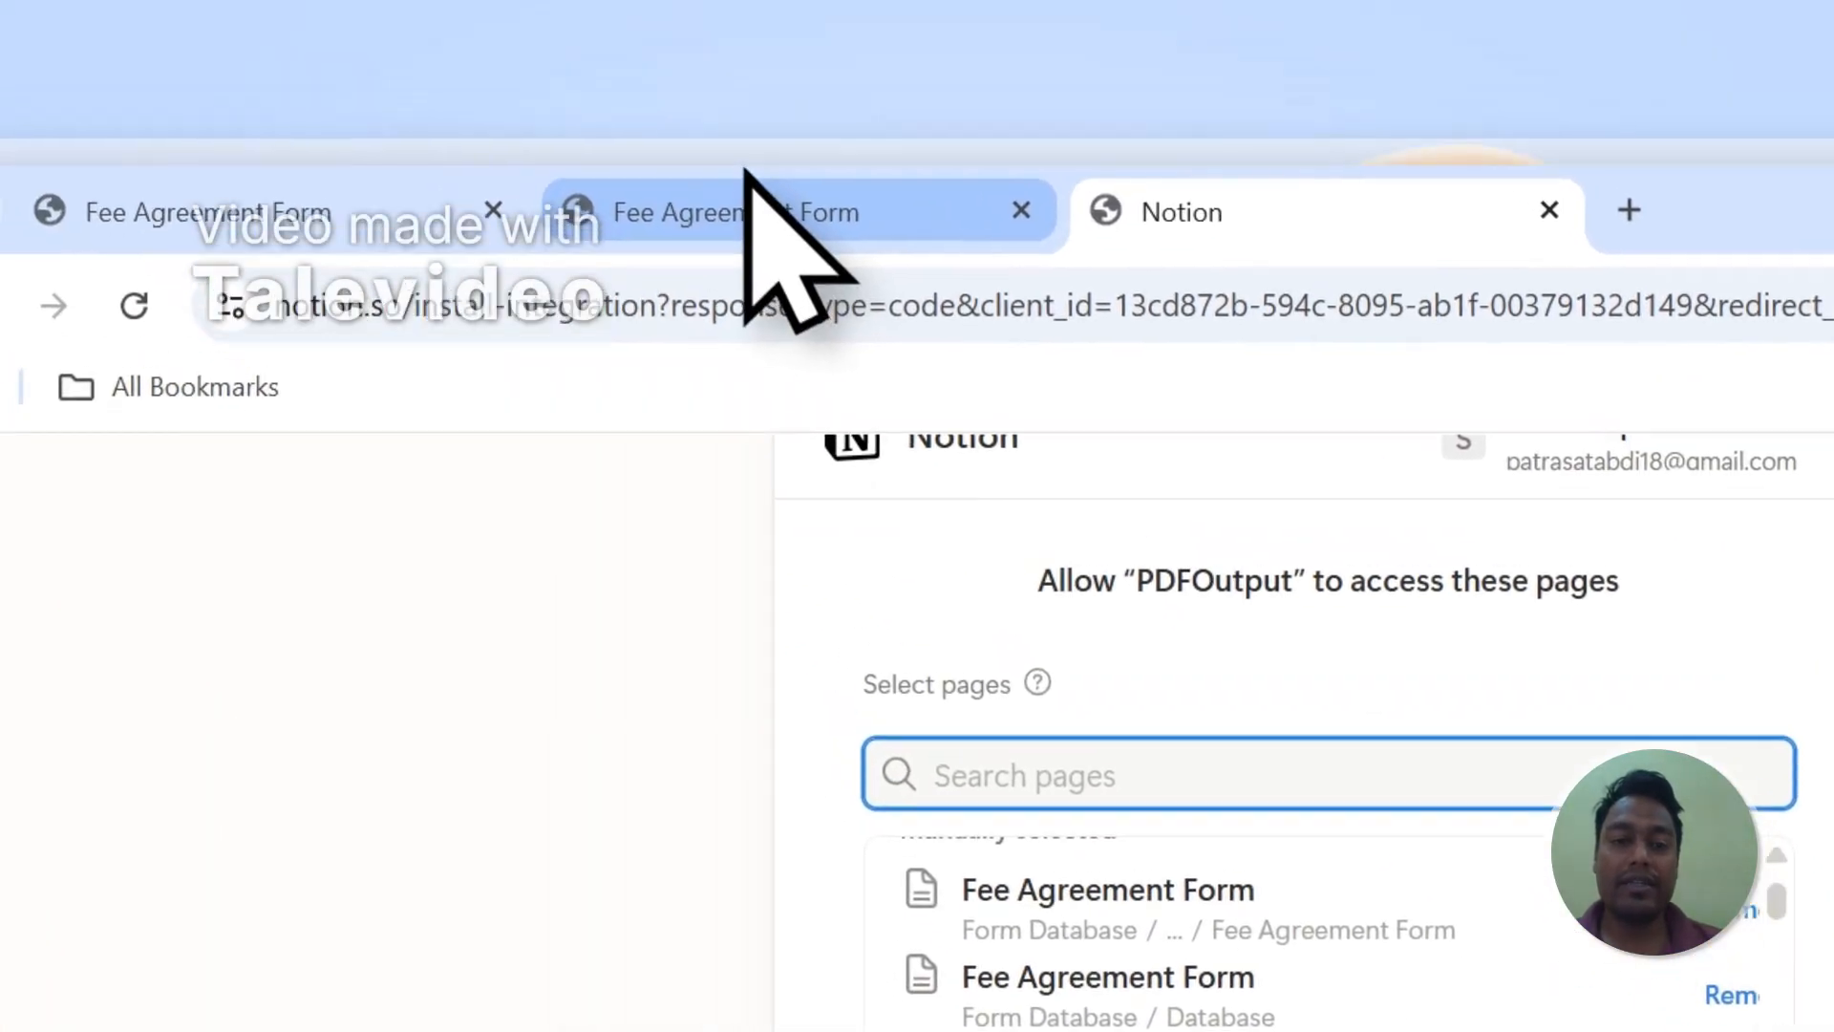
left_click(753, 196)
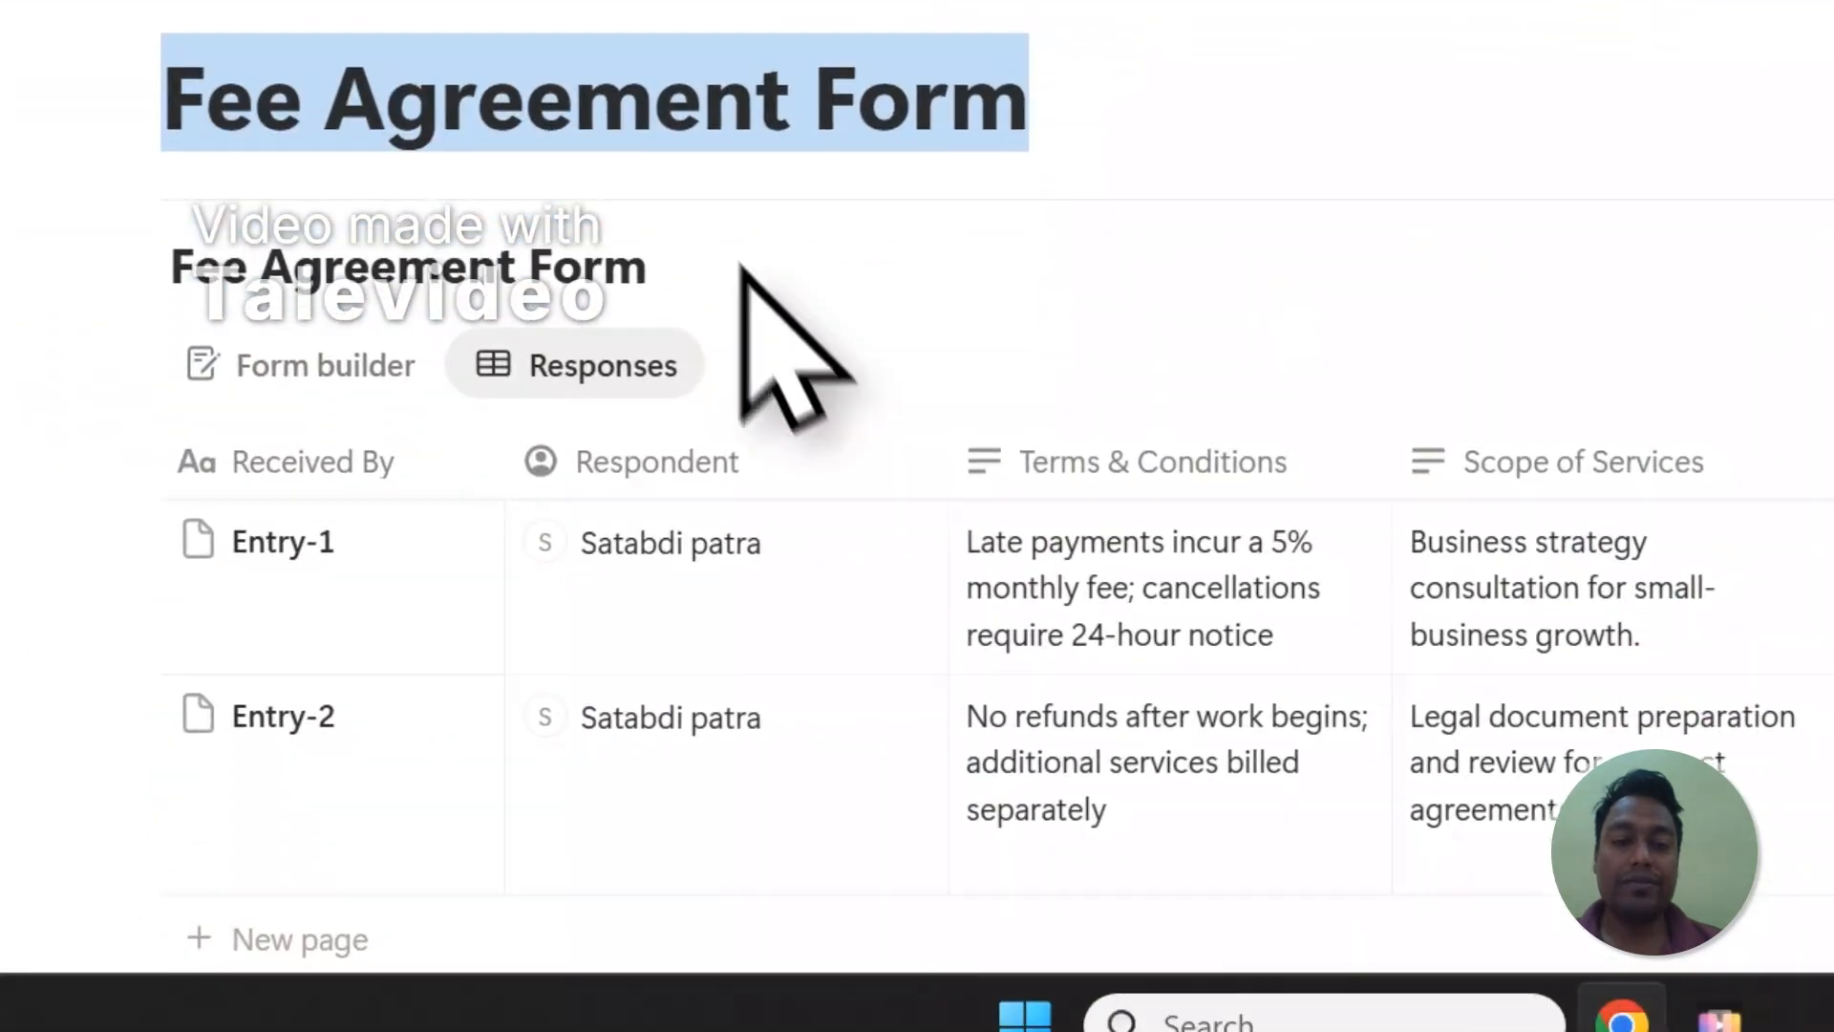
left_click(657, 100)
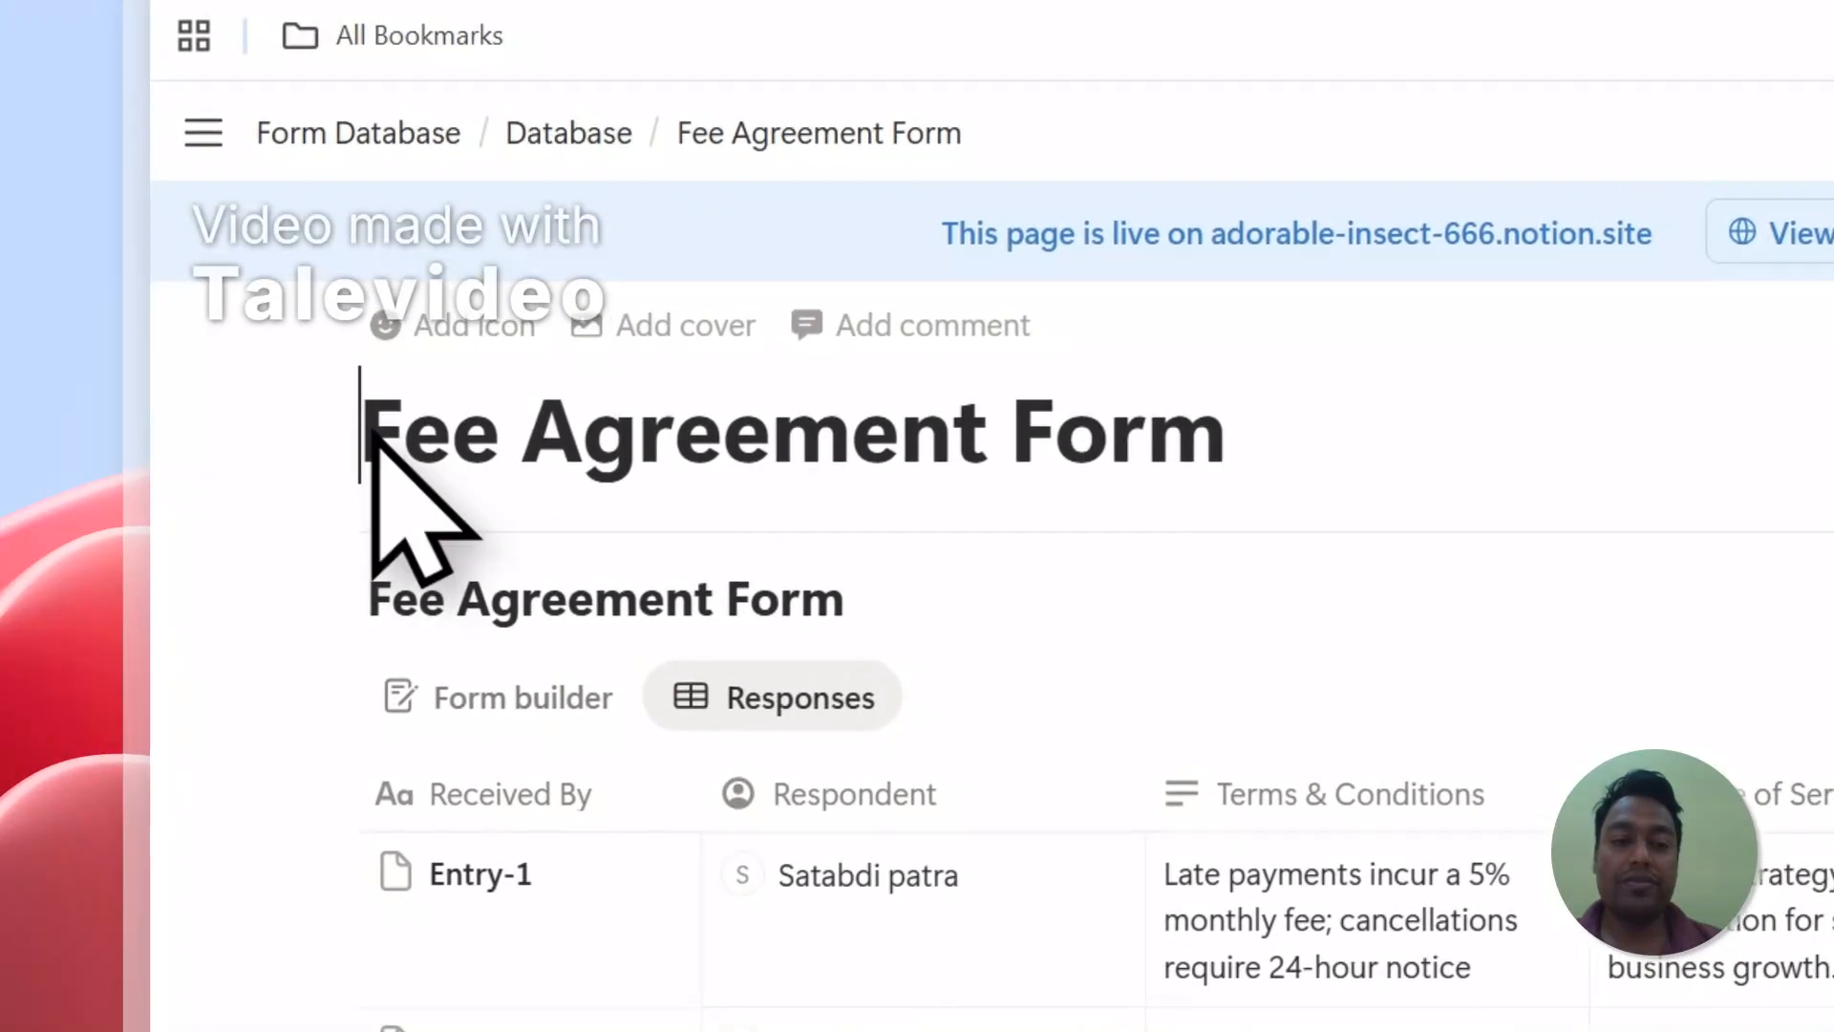
left_click_drag(363, 435, 1023, 484)
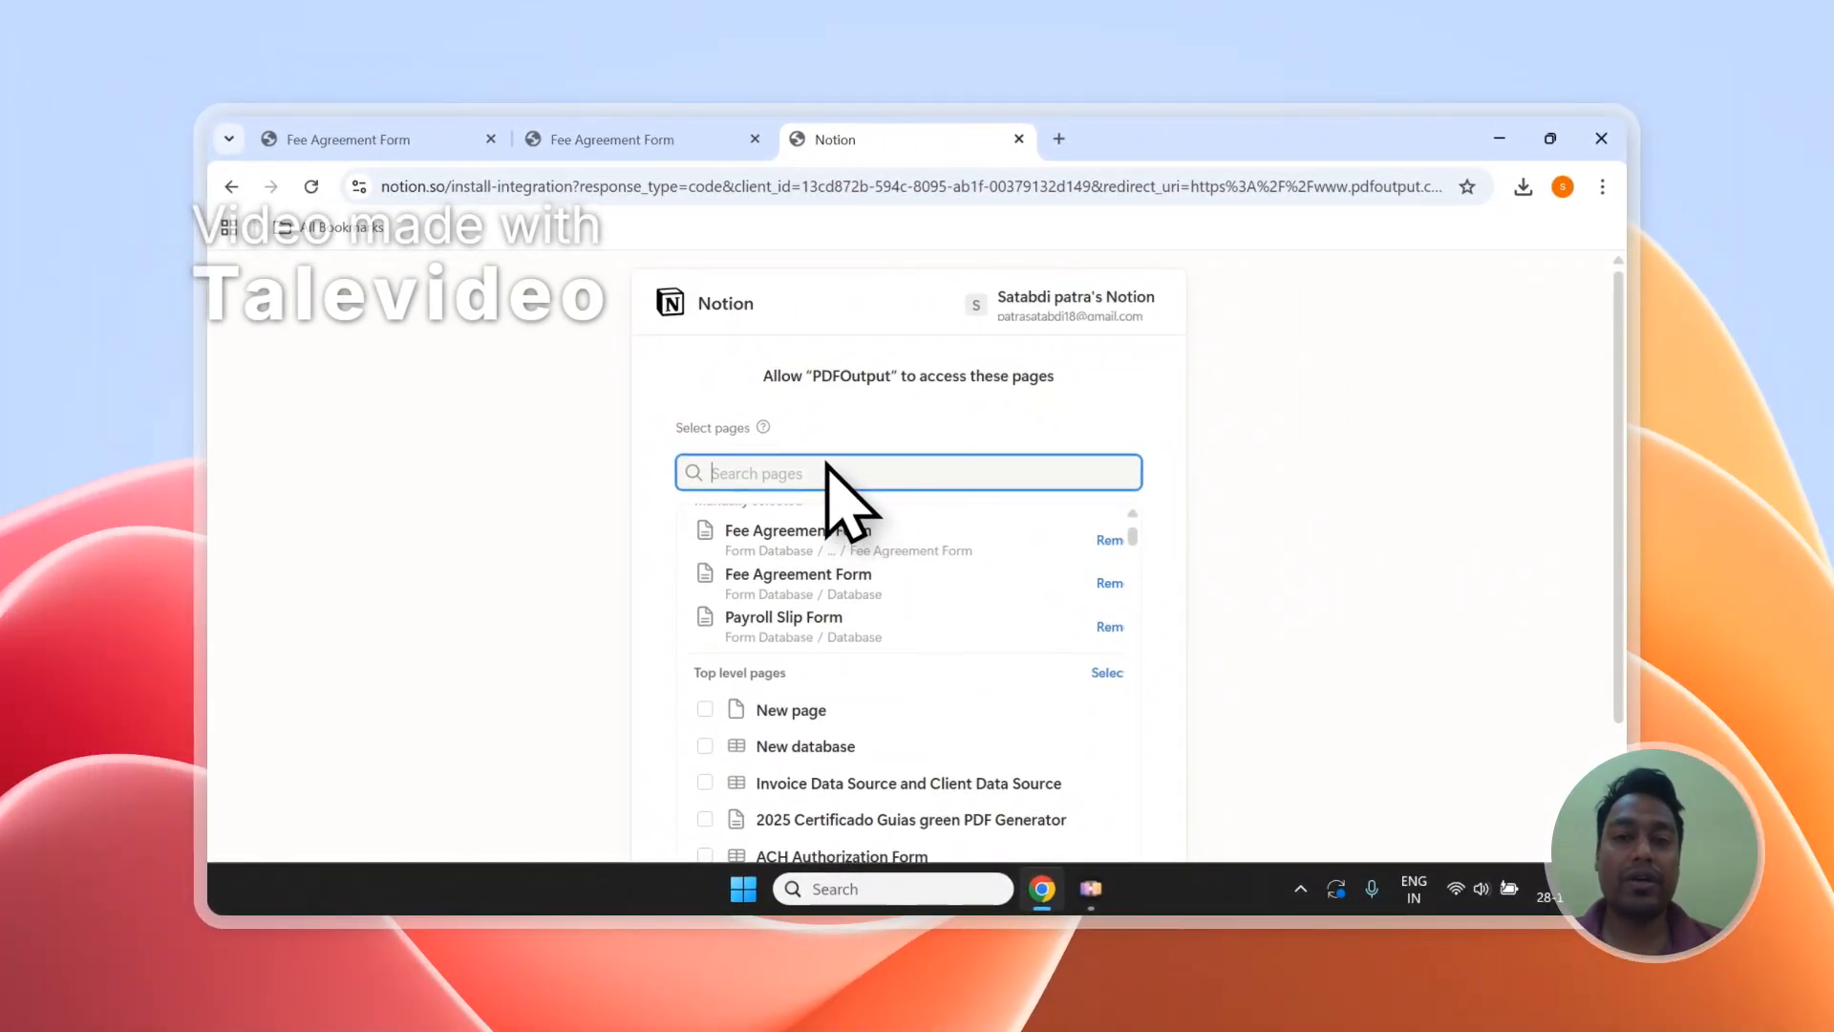
- Allow PDFOutput to access the selected Notion pages
scroll(933, 500, "down", 5)
scroll(971, 497, "up", 4)
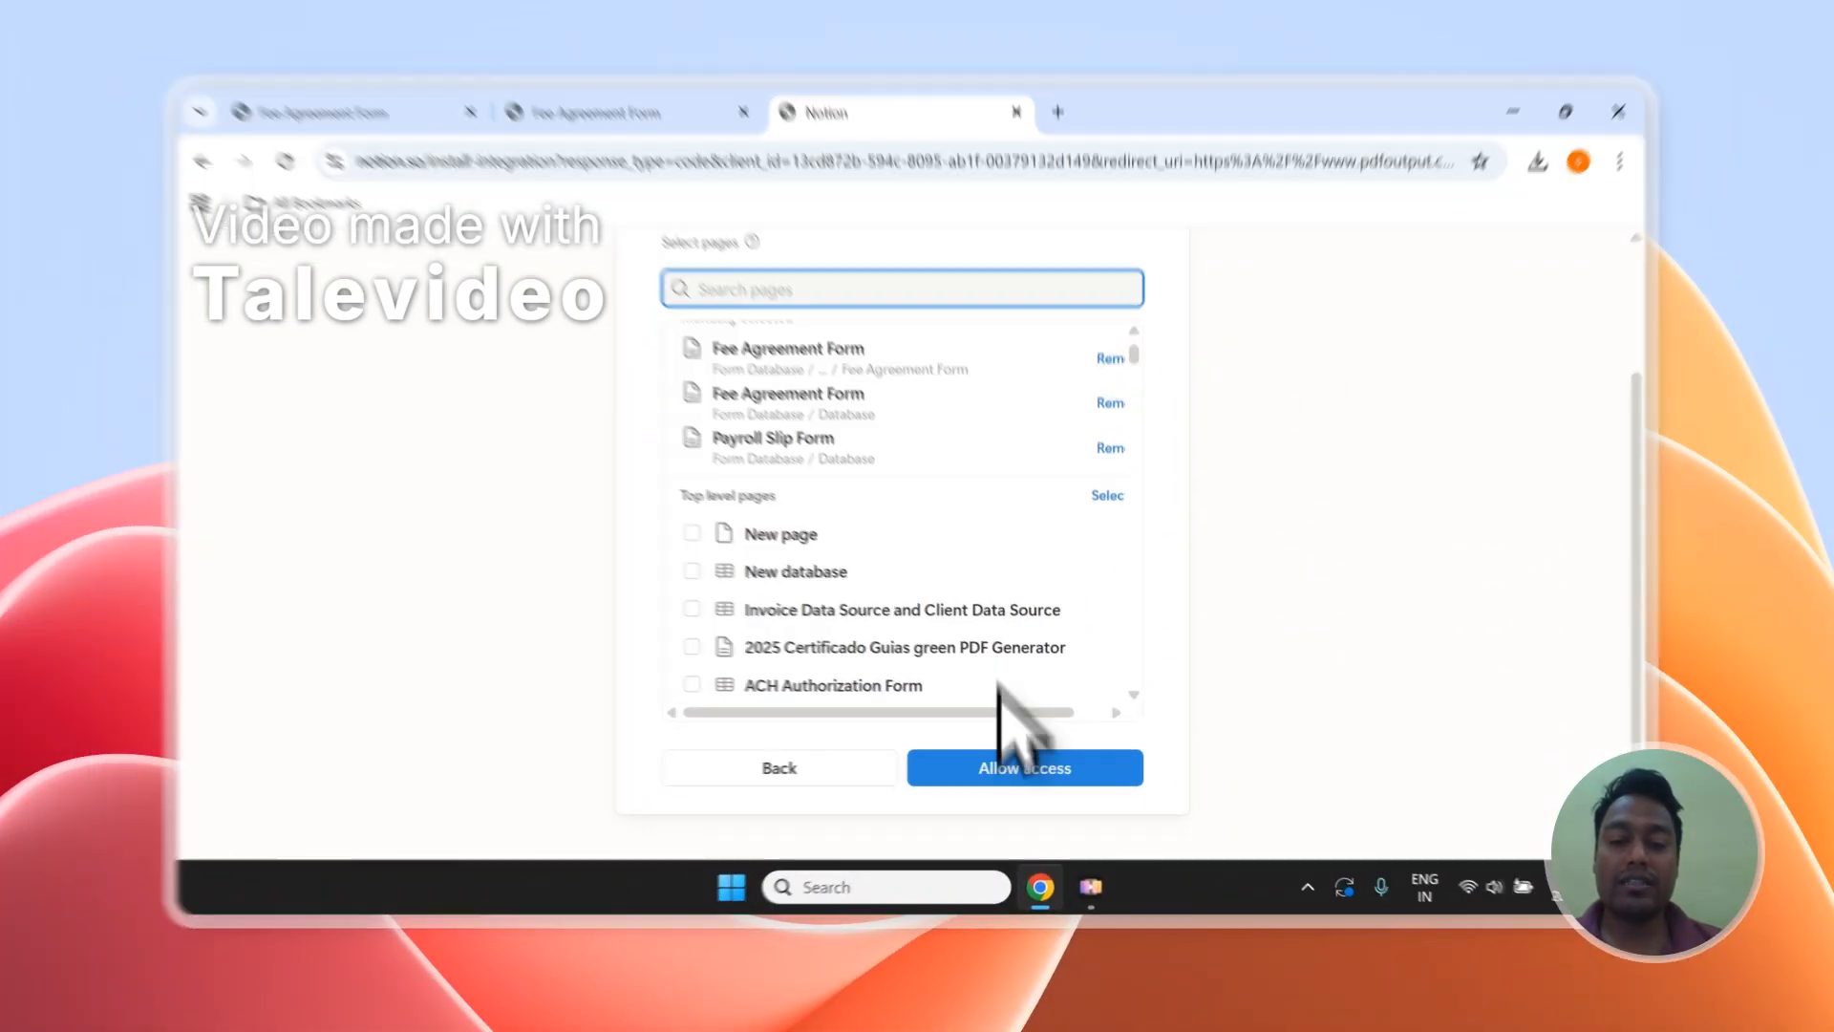
left_click(1011, 769)
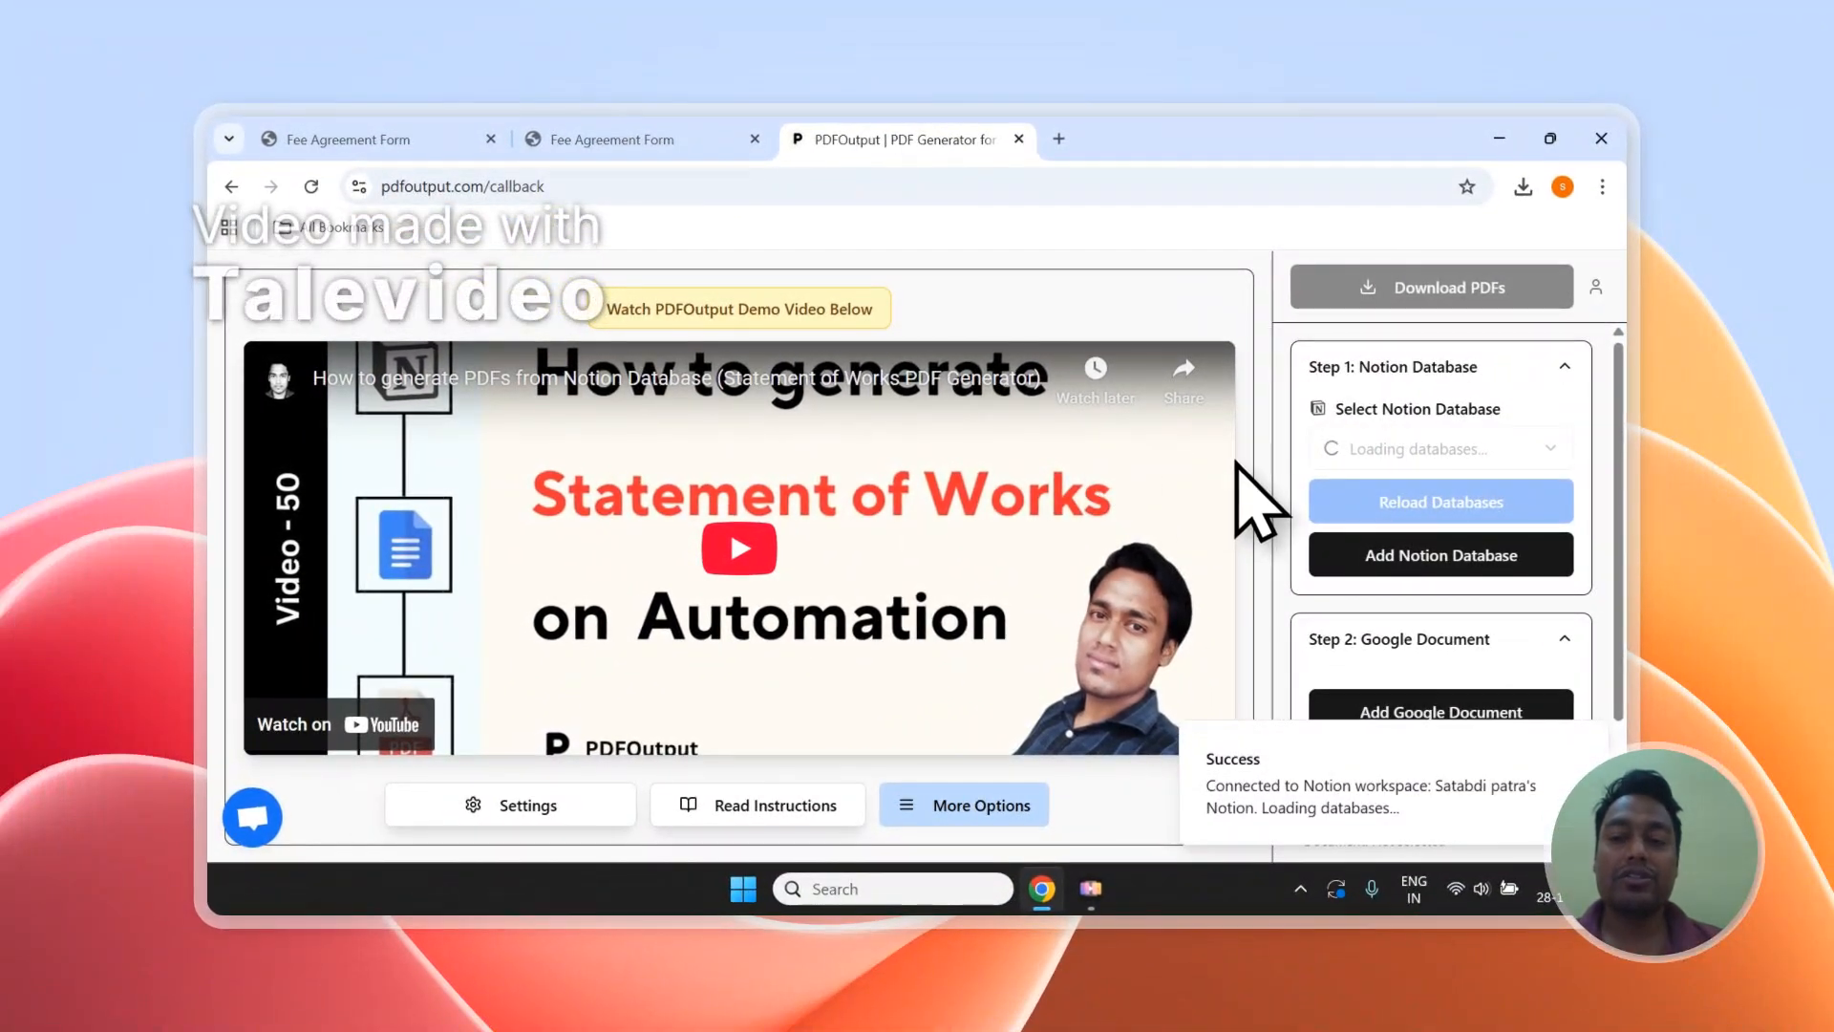
- Choose Fee Agreement Form as the Notion database and look through its list of properties
left_click(1390, 448)
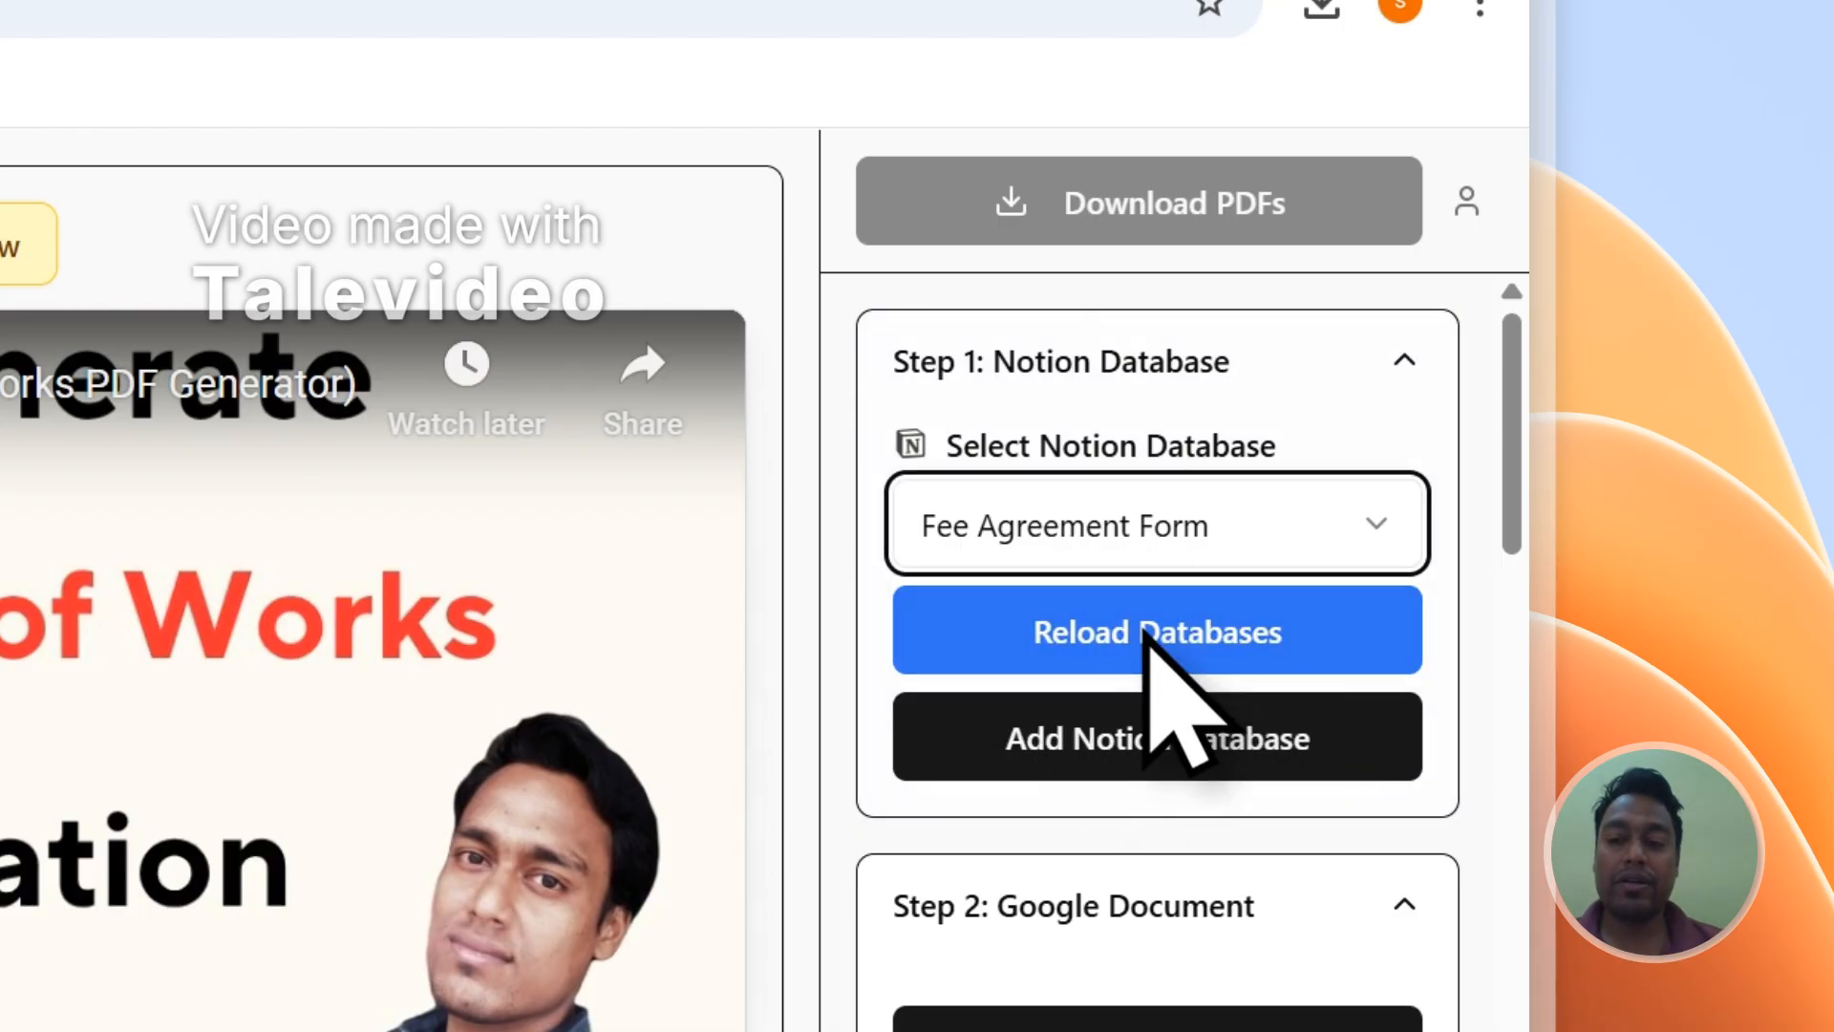
left_click_drag(1509, 421, 1533, 810)
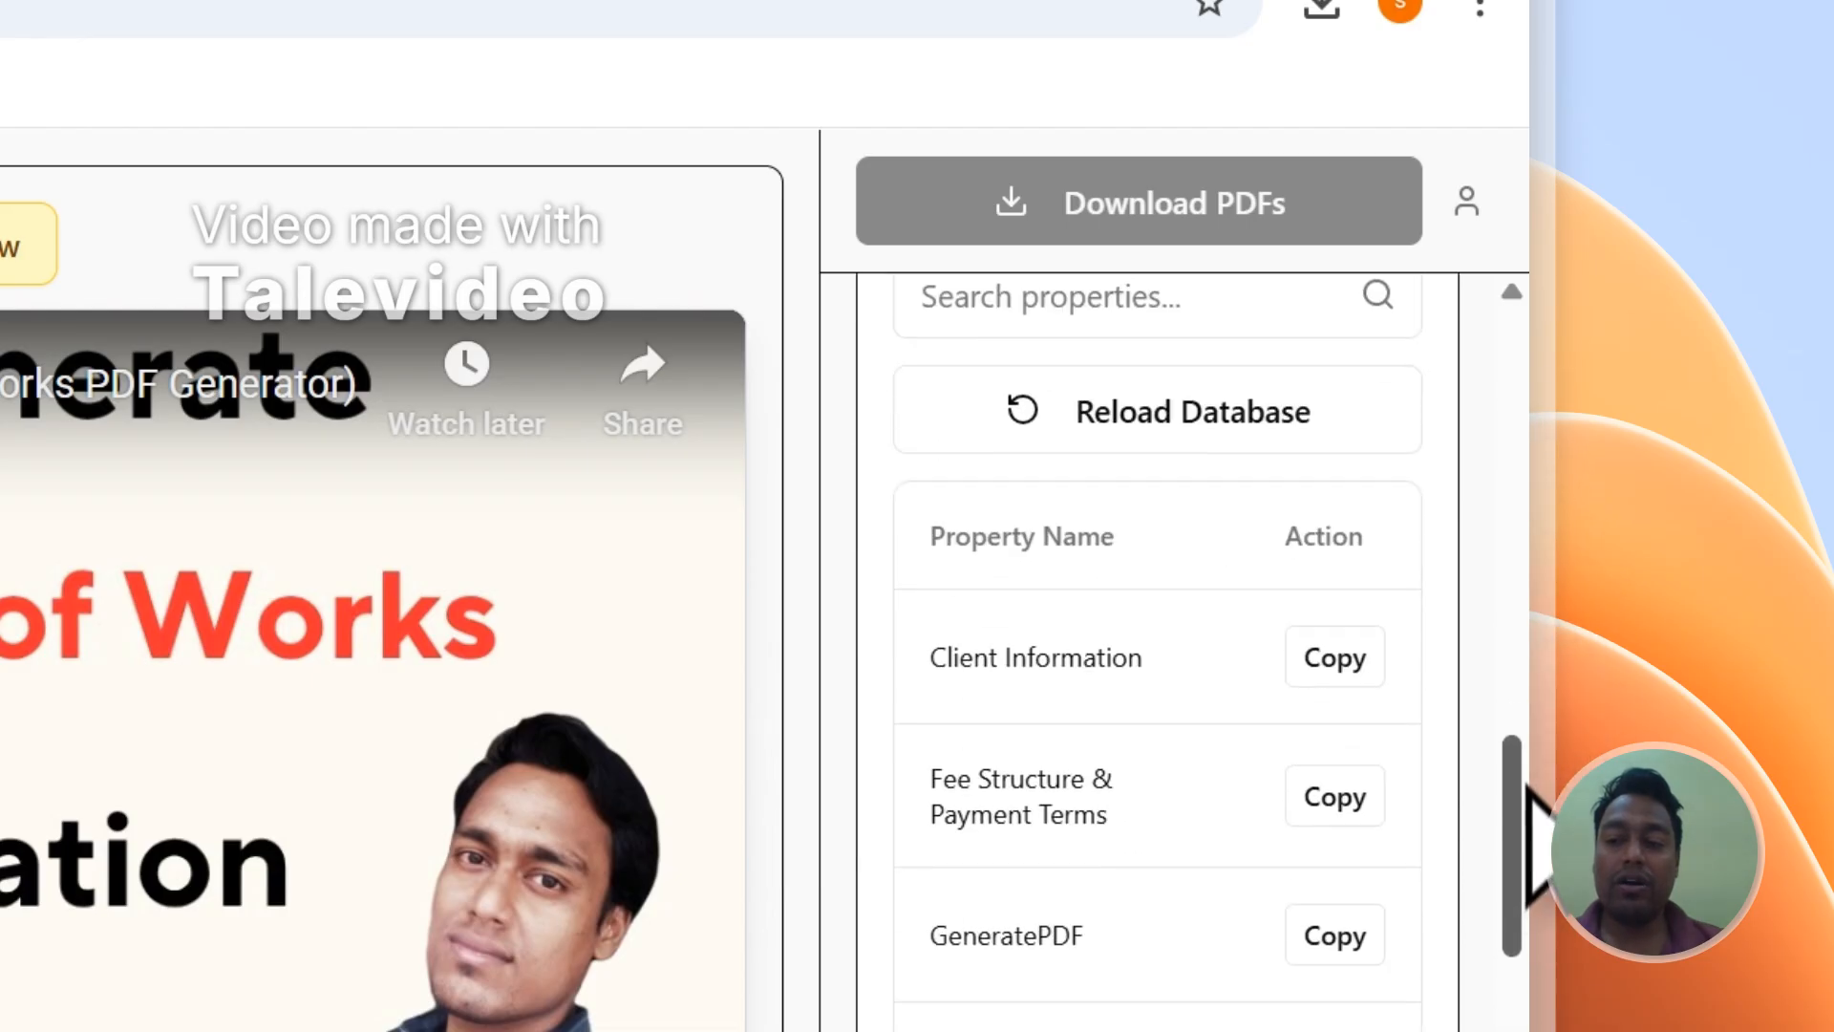
scroll(1060, 597, "down", 5)
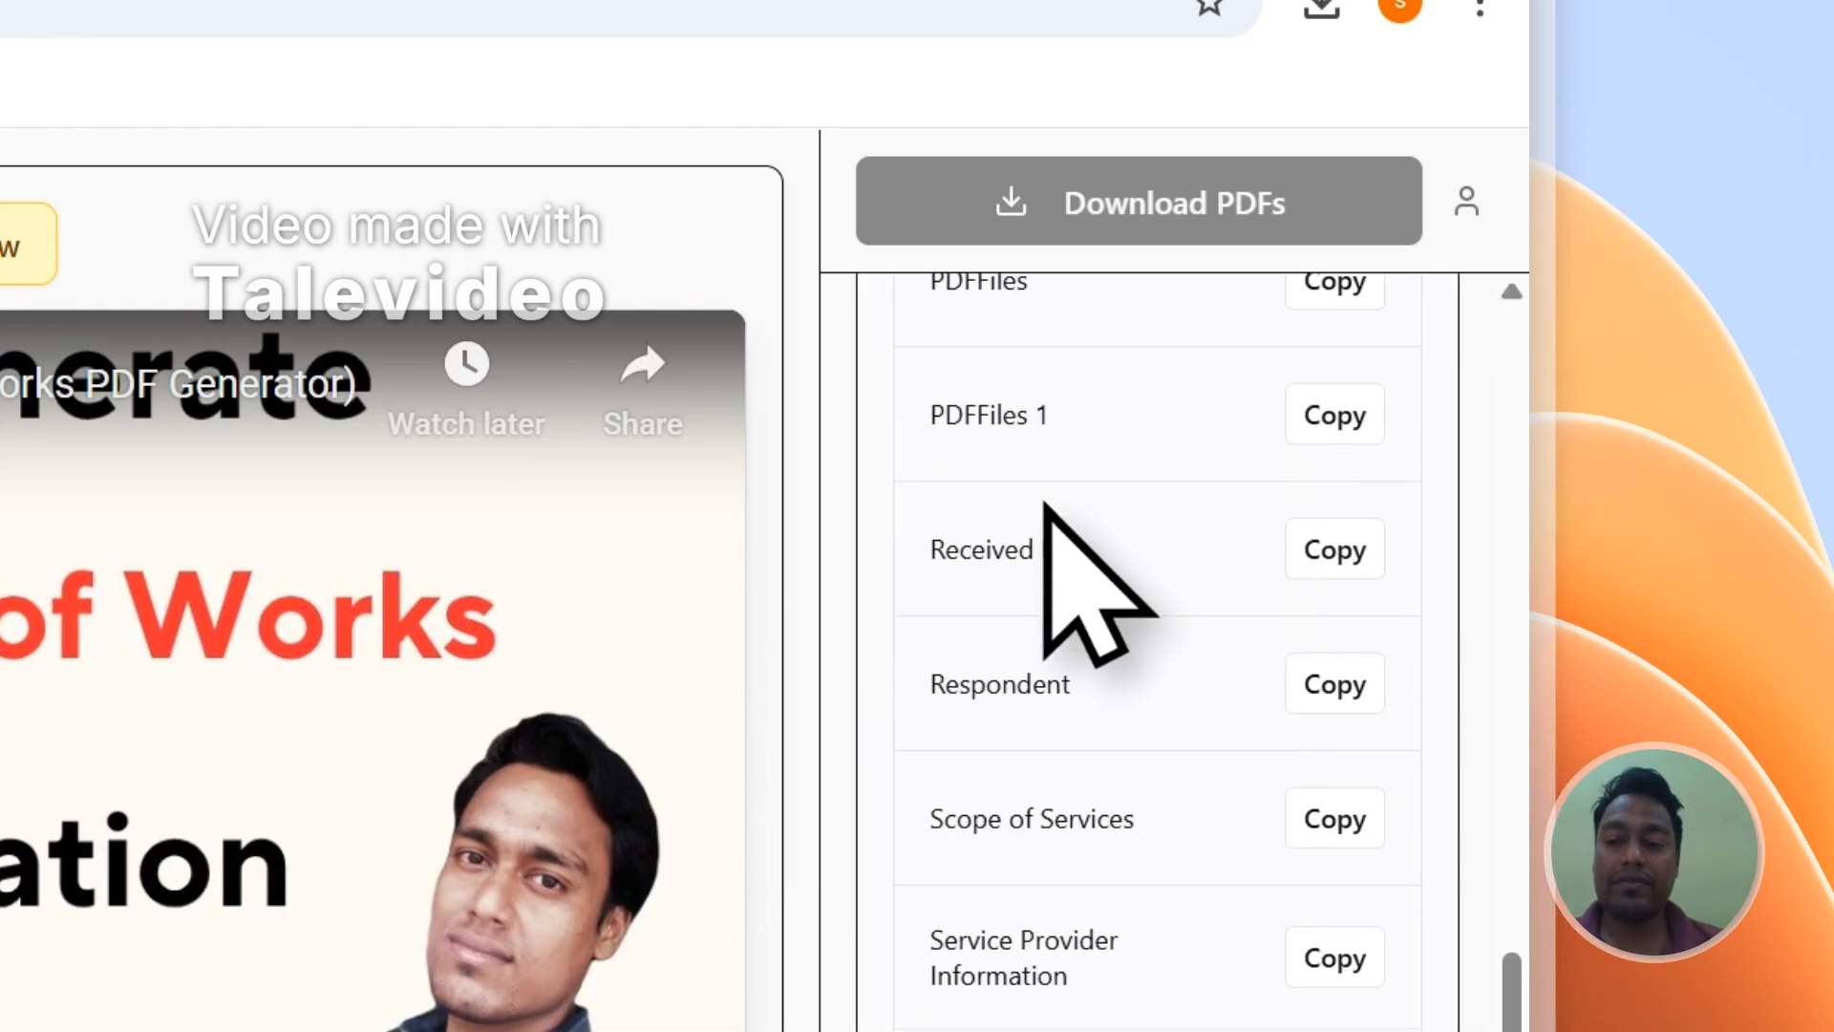
- Compare PDFOutput's property list with the columns of the Notion Fee Agreement Form responses table, including GeneratePDF 1 and PDFFiles 1
scroll(1113, 817, "up", 3)
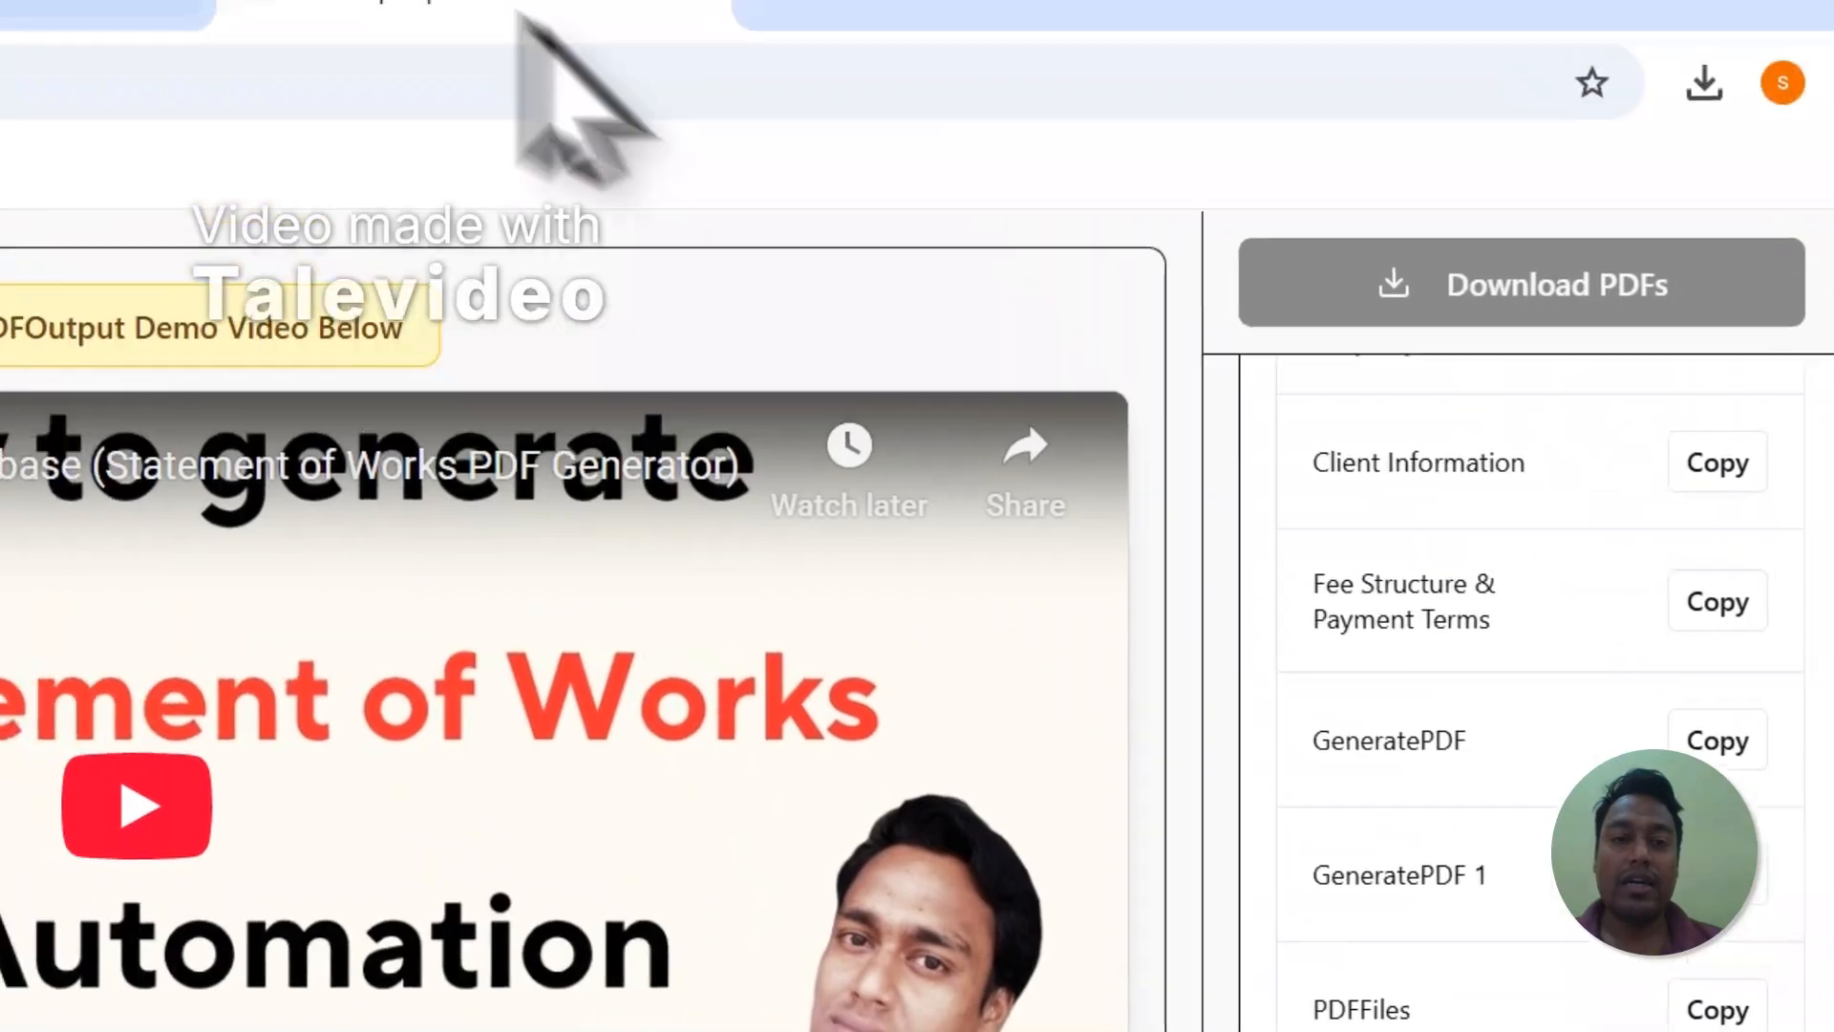
left_click(286, 179)
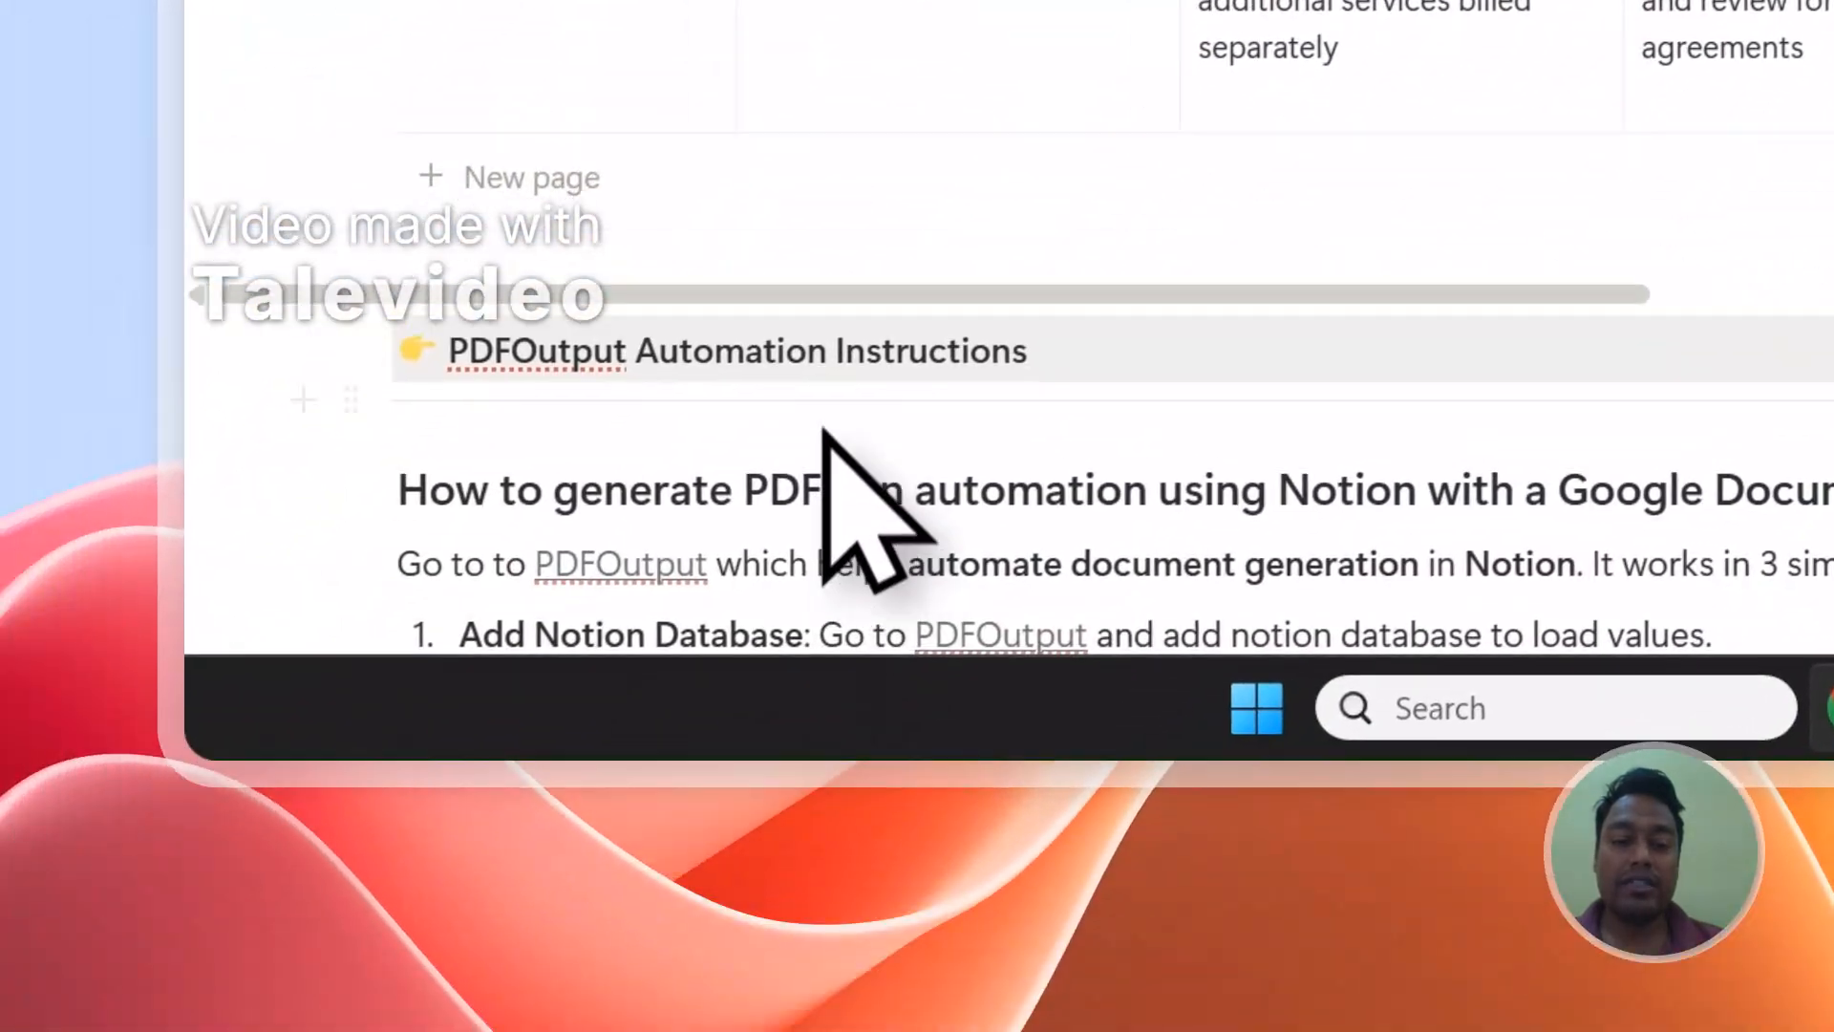
left_click_drag(1144, 270, 1437, 269)
scroll(1682, 144, "up", 1)
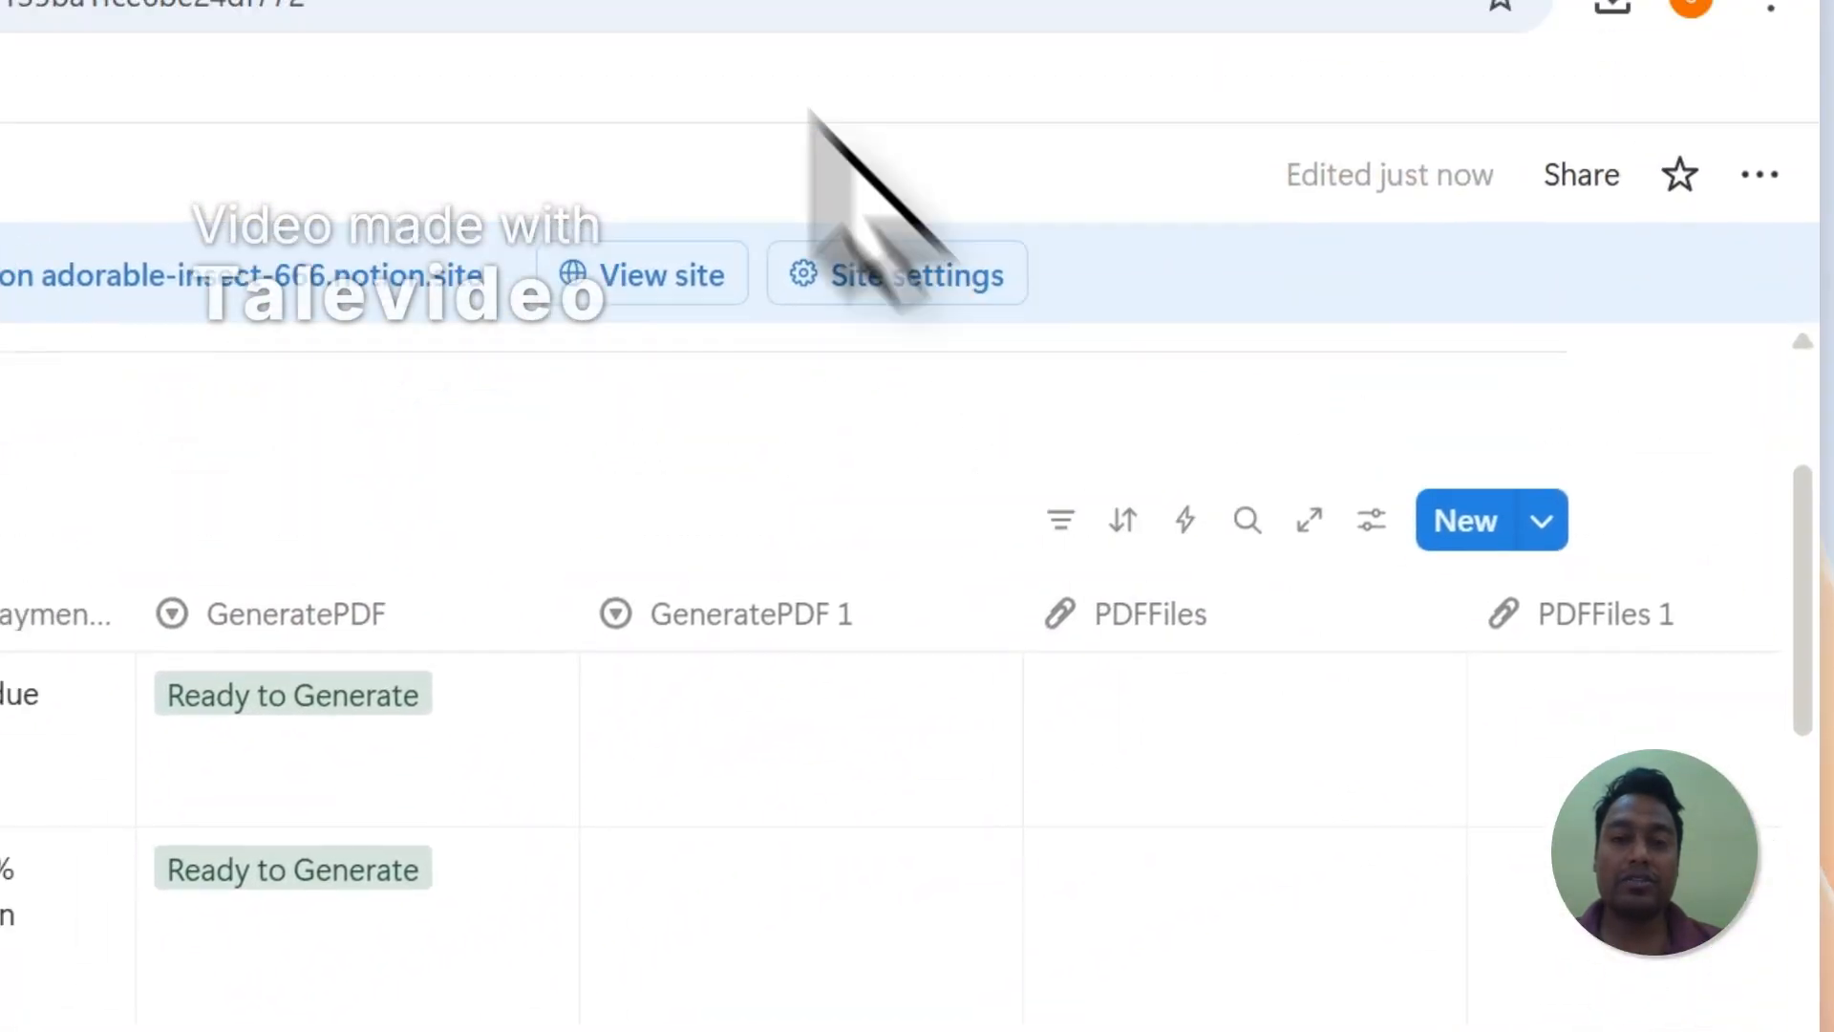
left_click(697, 215)
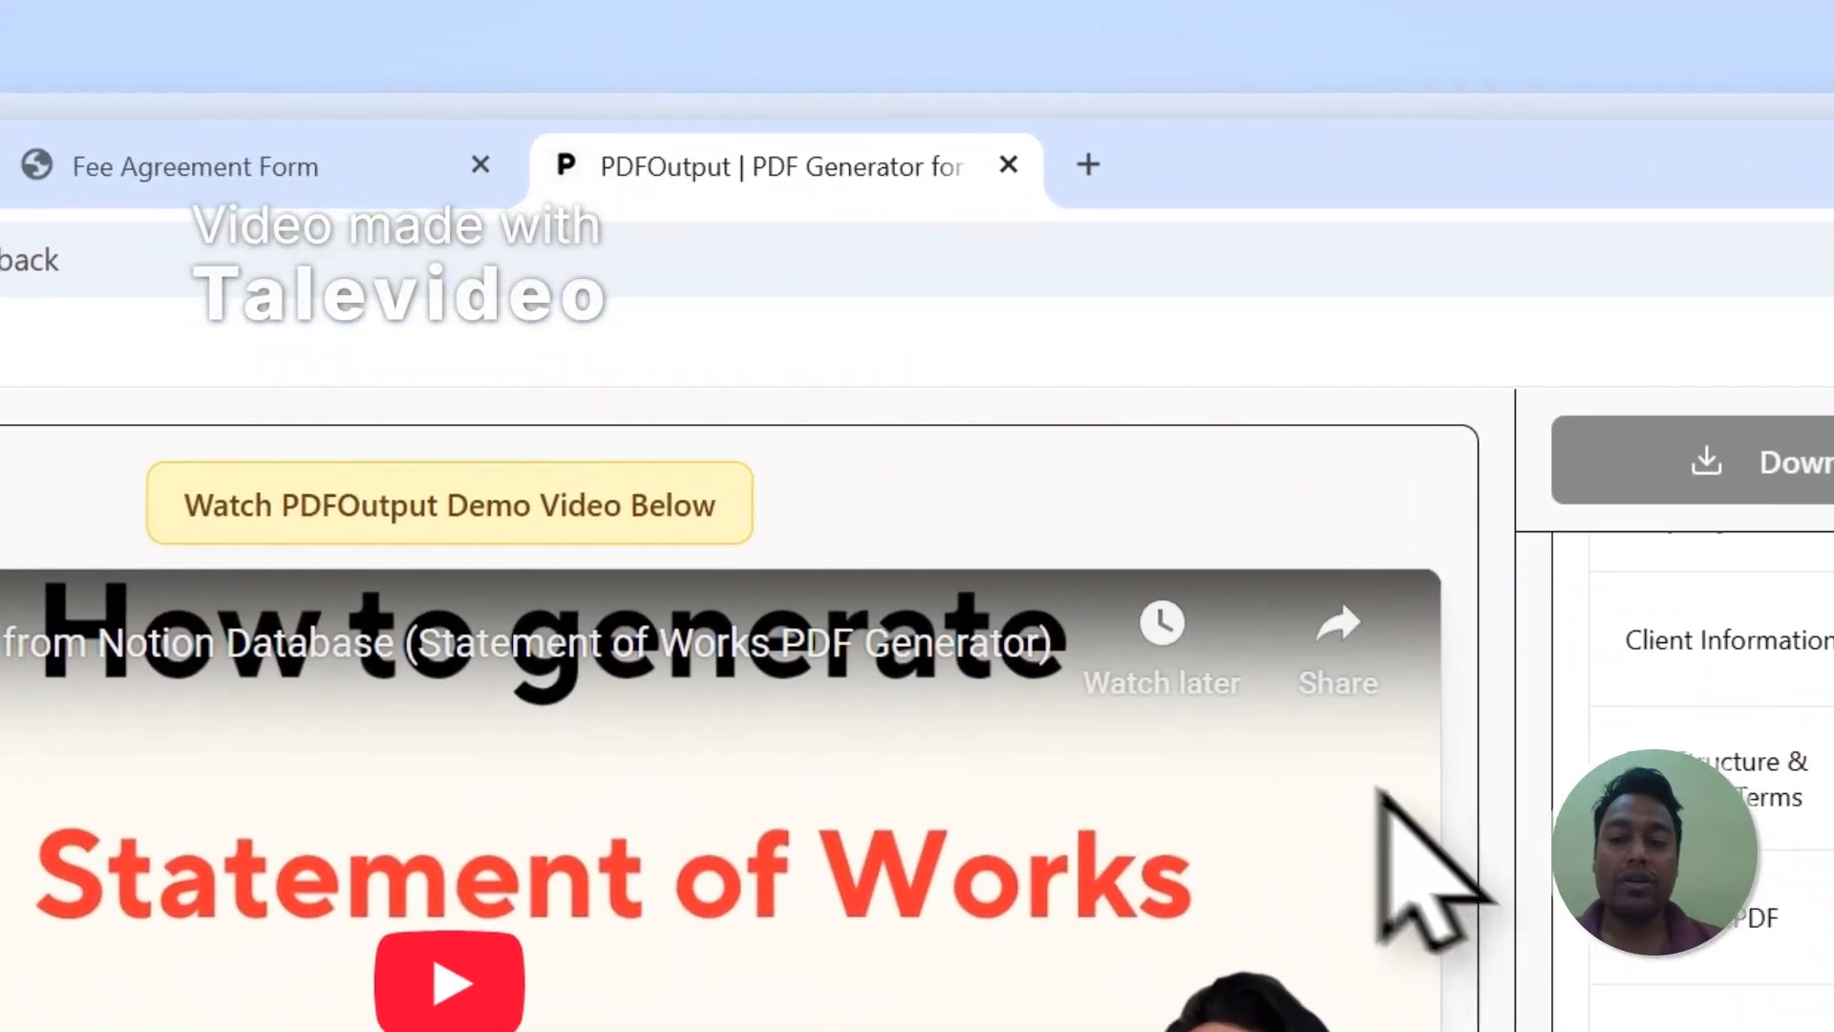
scroll(1404, 729, "up", 5)
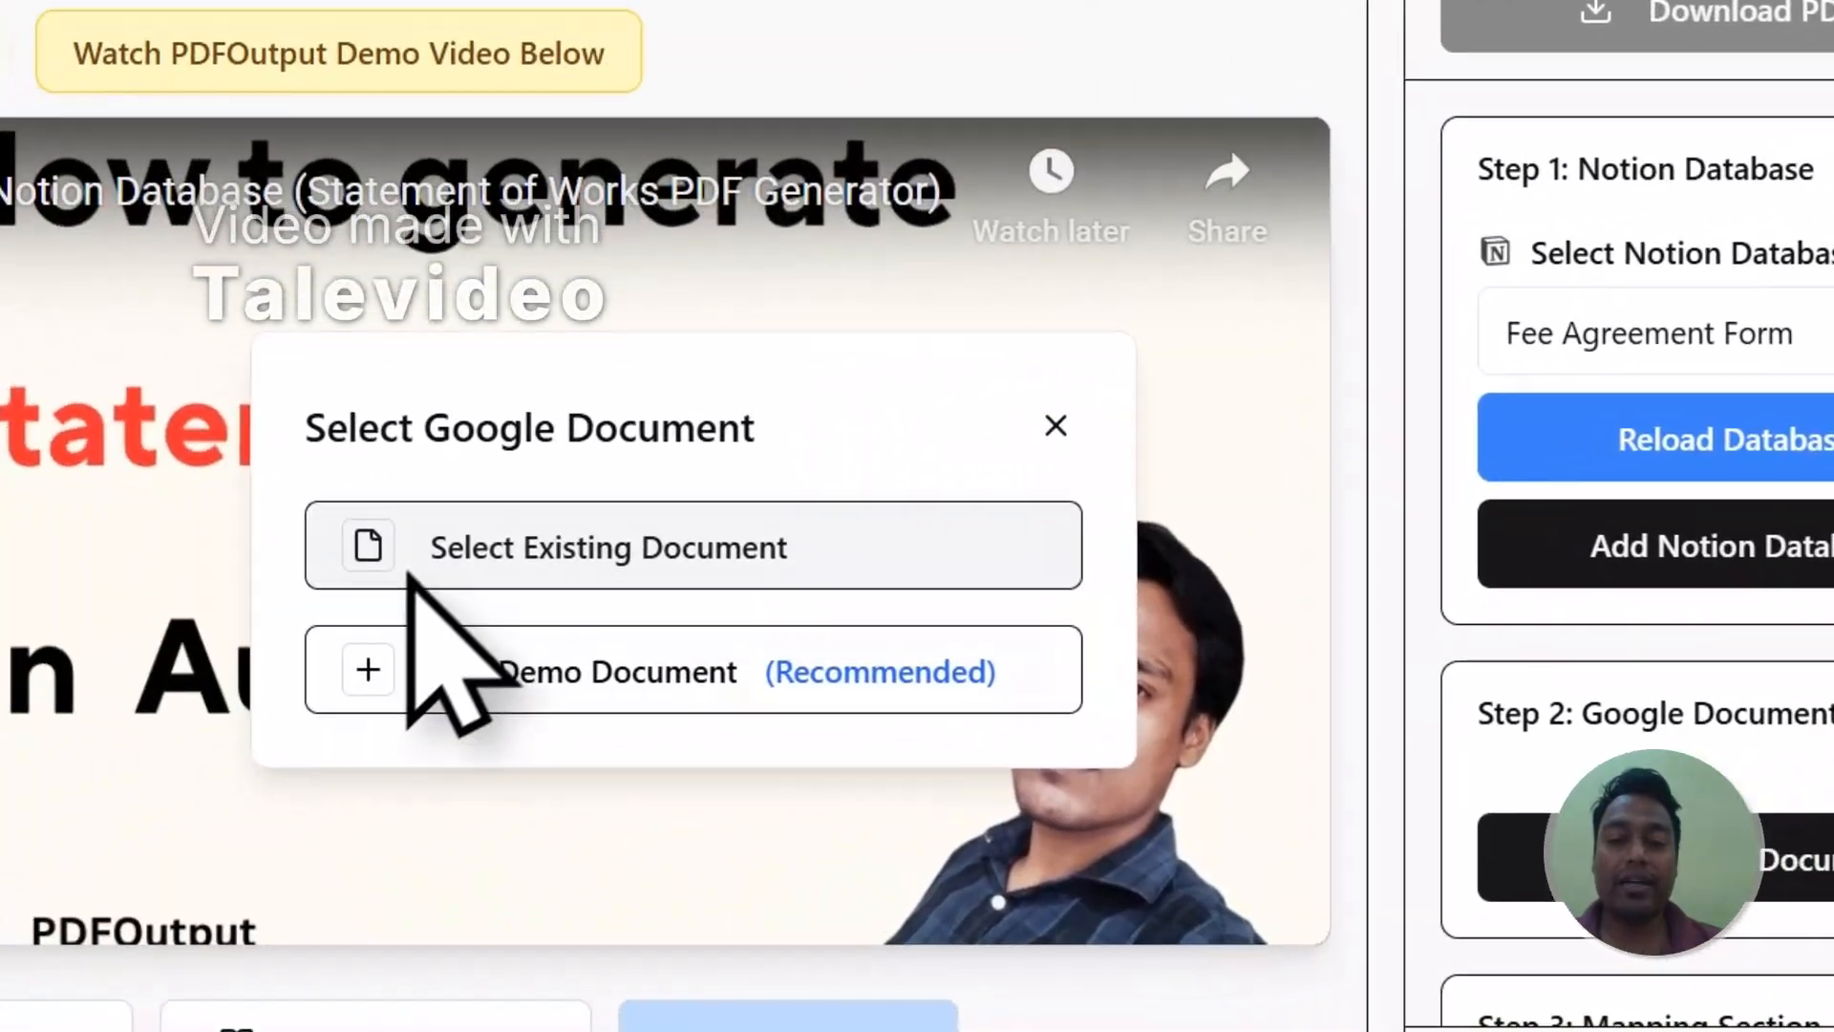
left_click(411, 657)
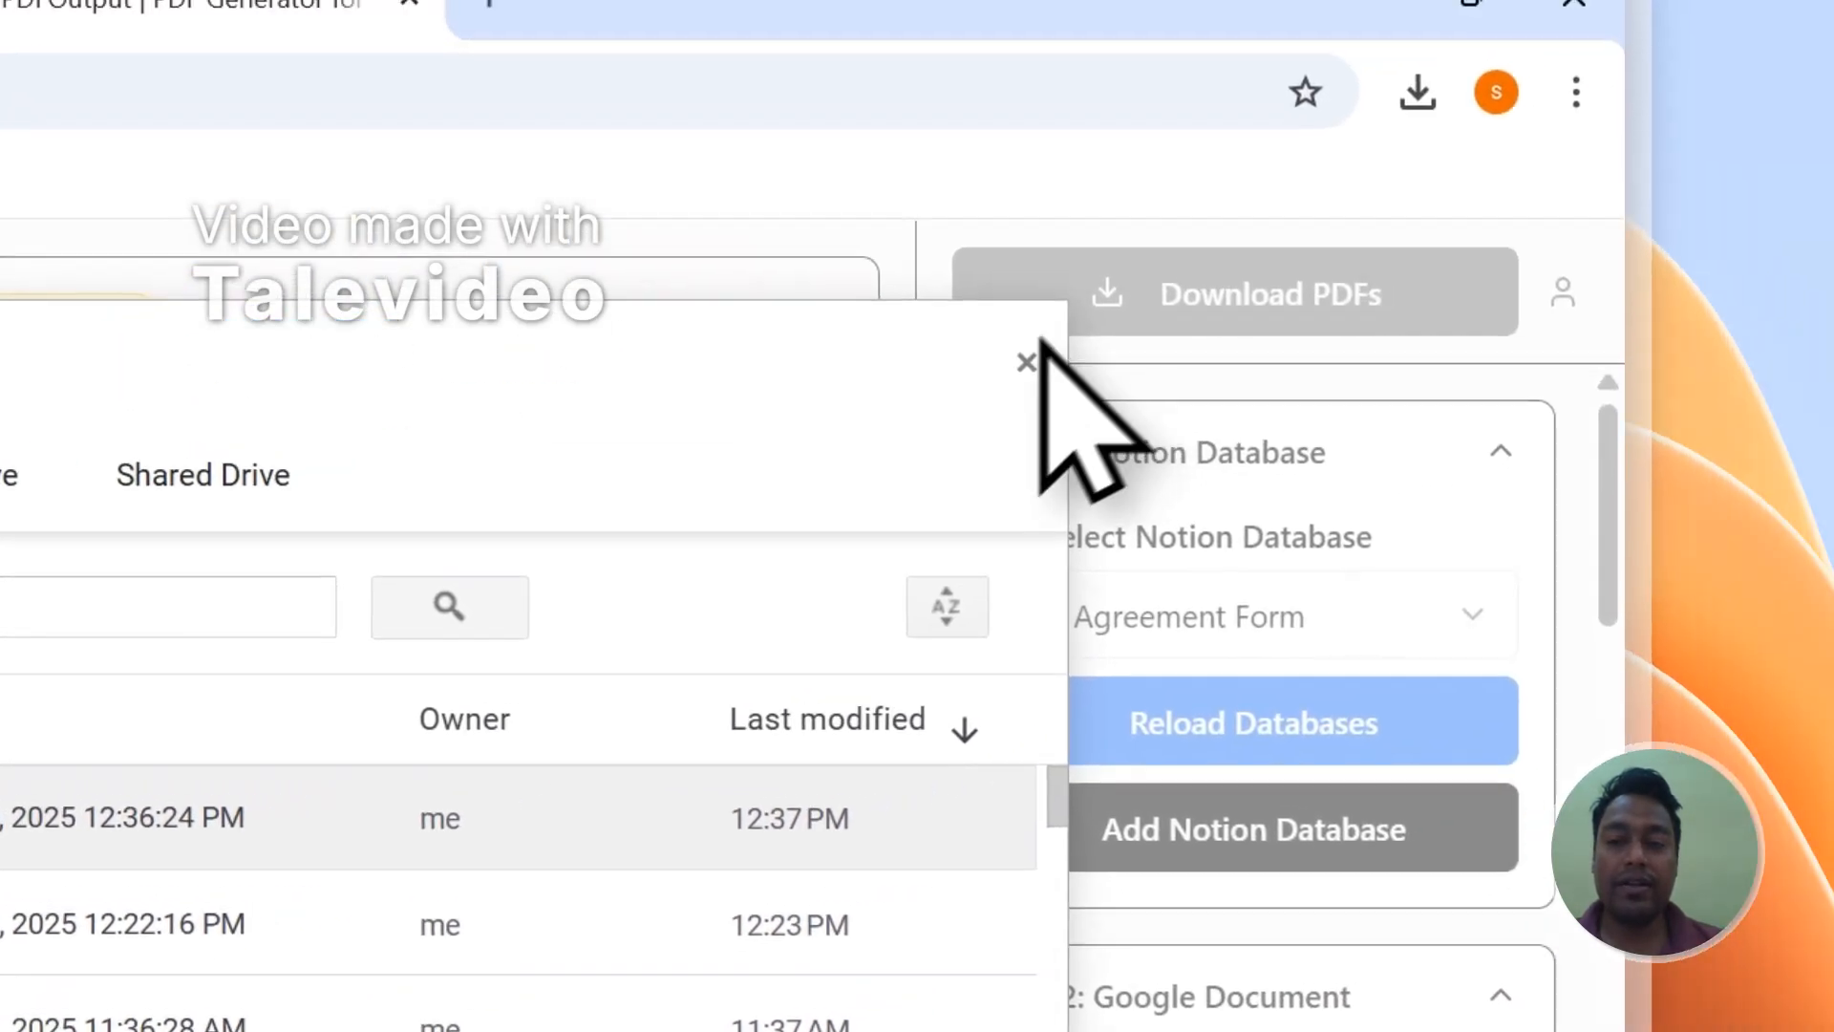
left_click(1670, 158)
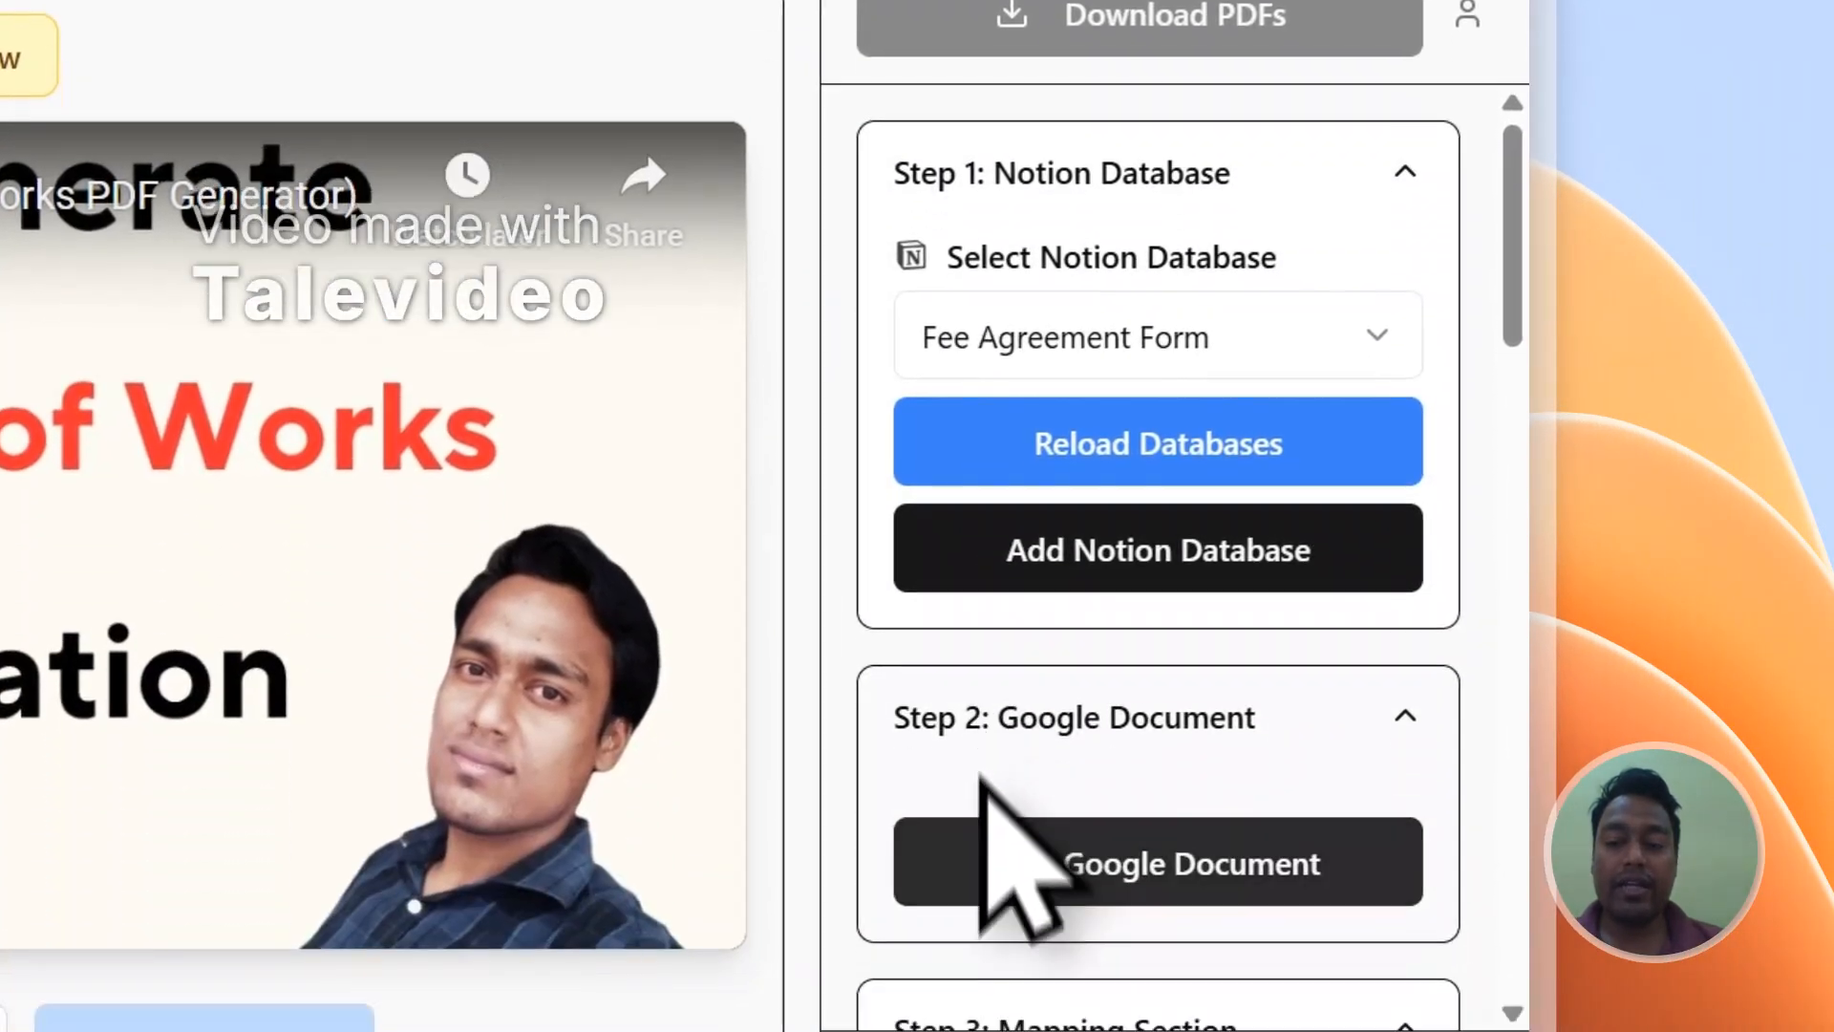
- Add a newly created demo document as the Google Document template
left_click(946, 874)
left_click(363, 692)
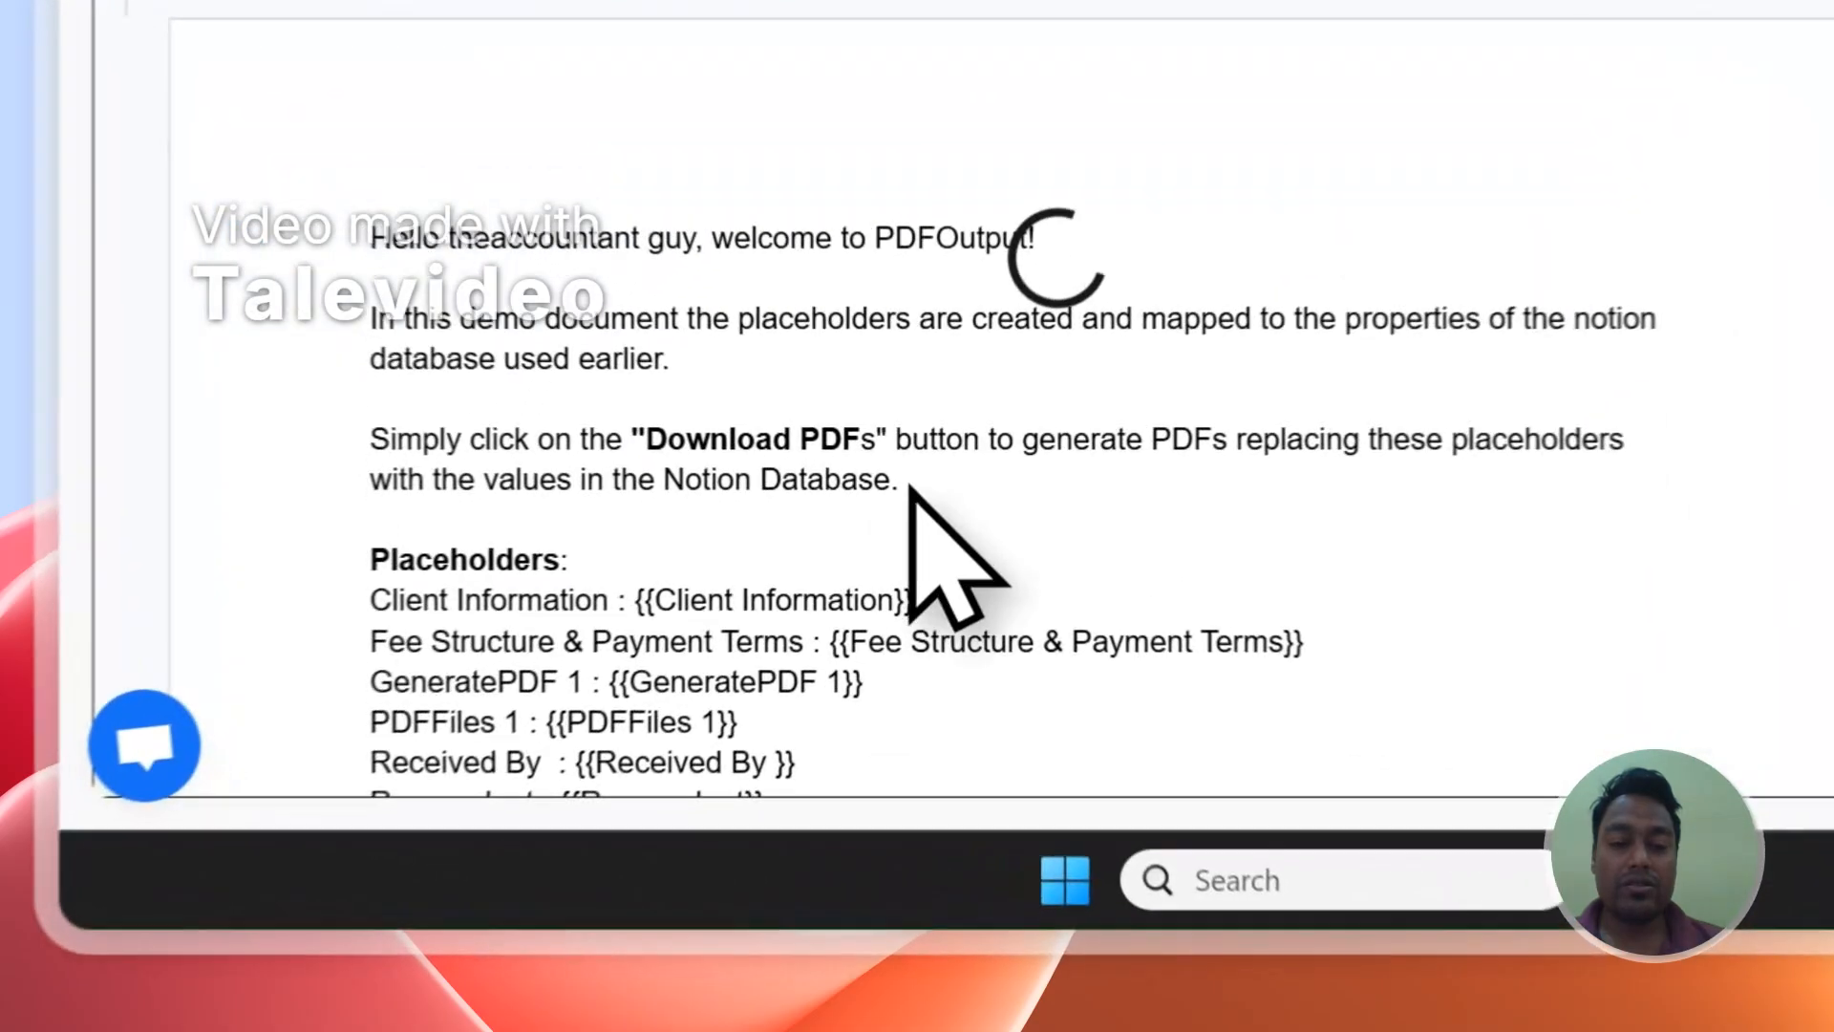
- Delete the welcome and instruction paragraphs above the Placeholders heading in the demo document
left_click_drag(897, 504, 320, 249)
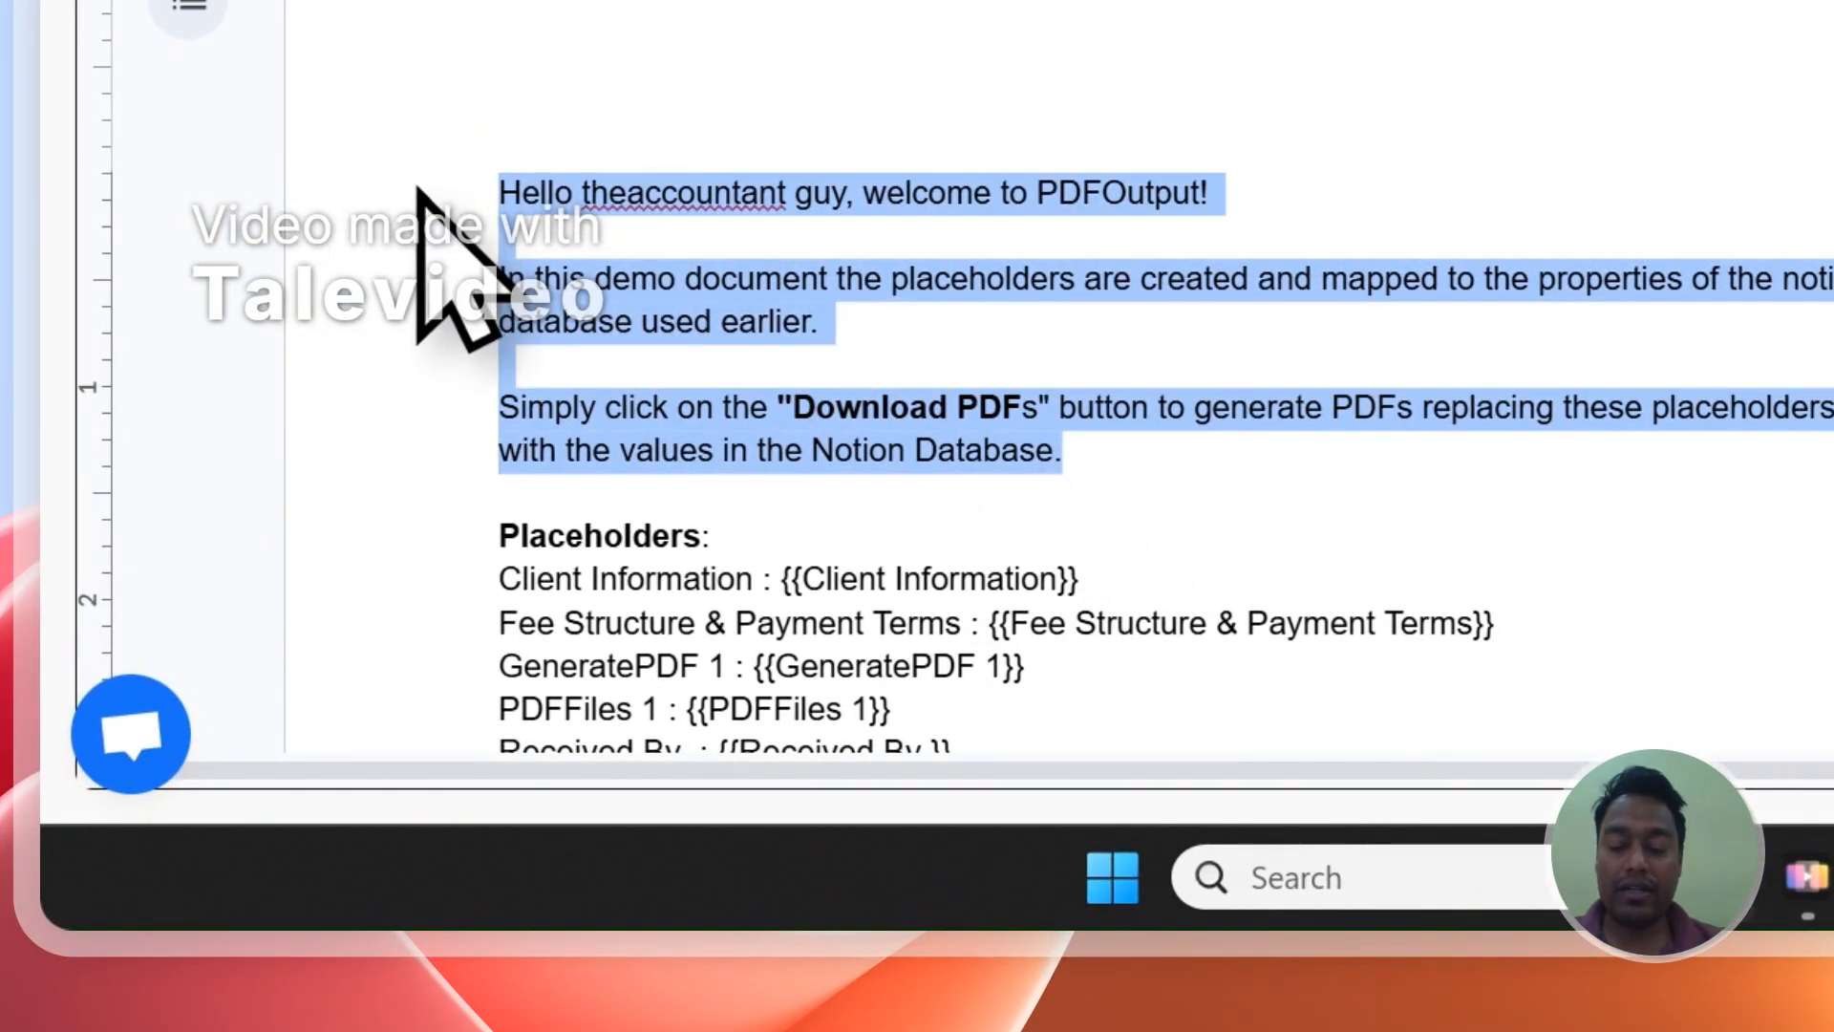
key("Delete")
key("Delete")
key("Delete")
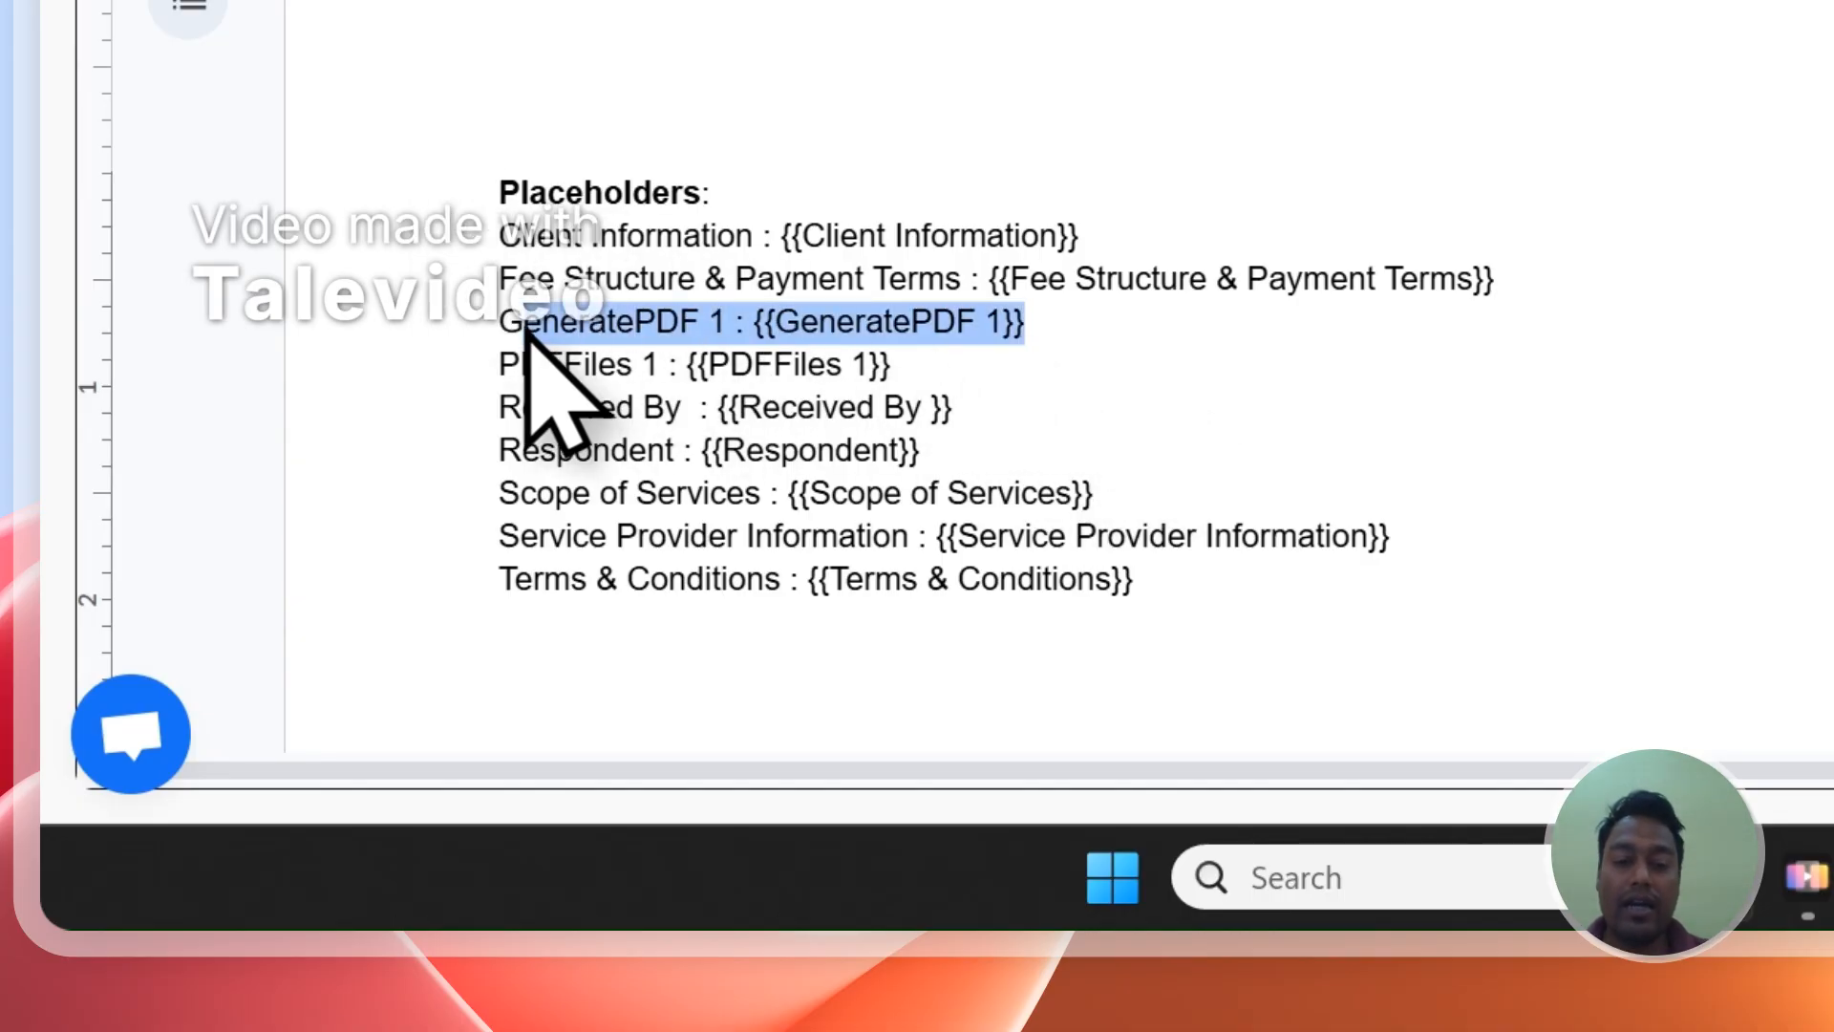
- Remove the GeneratePDF 1 and PDFFiles 1 lines from the document's placeholder list
key("BackSpace")
key("BackSpace")
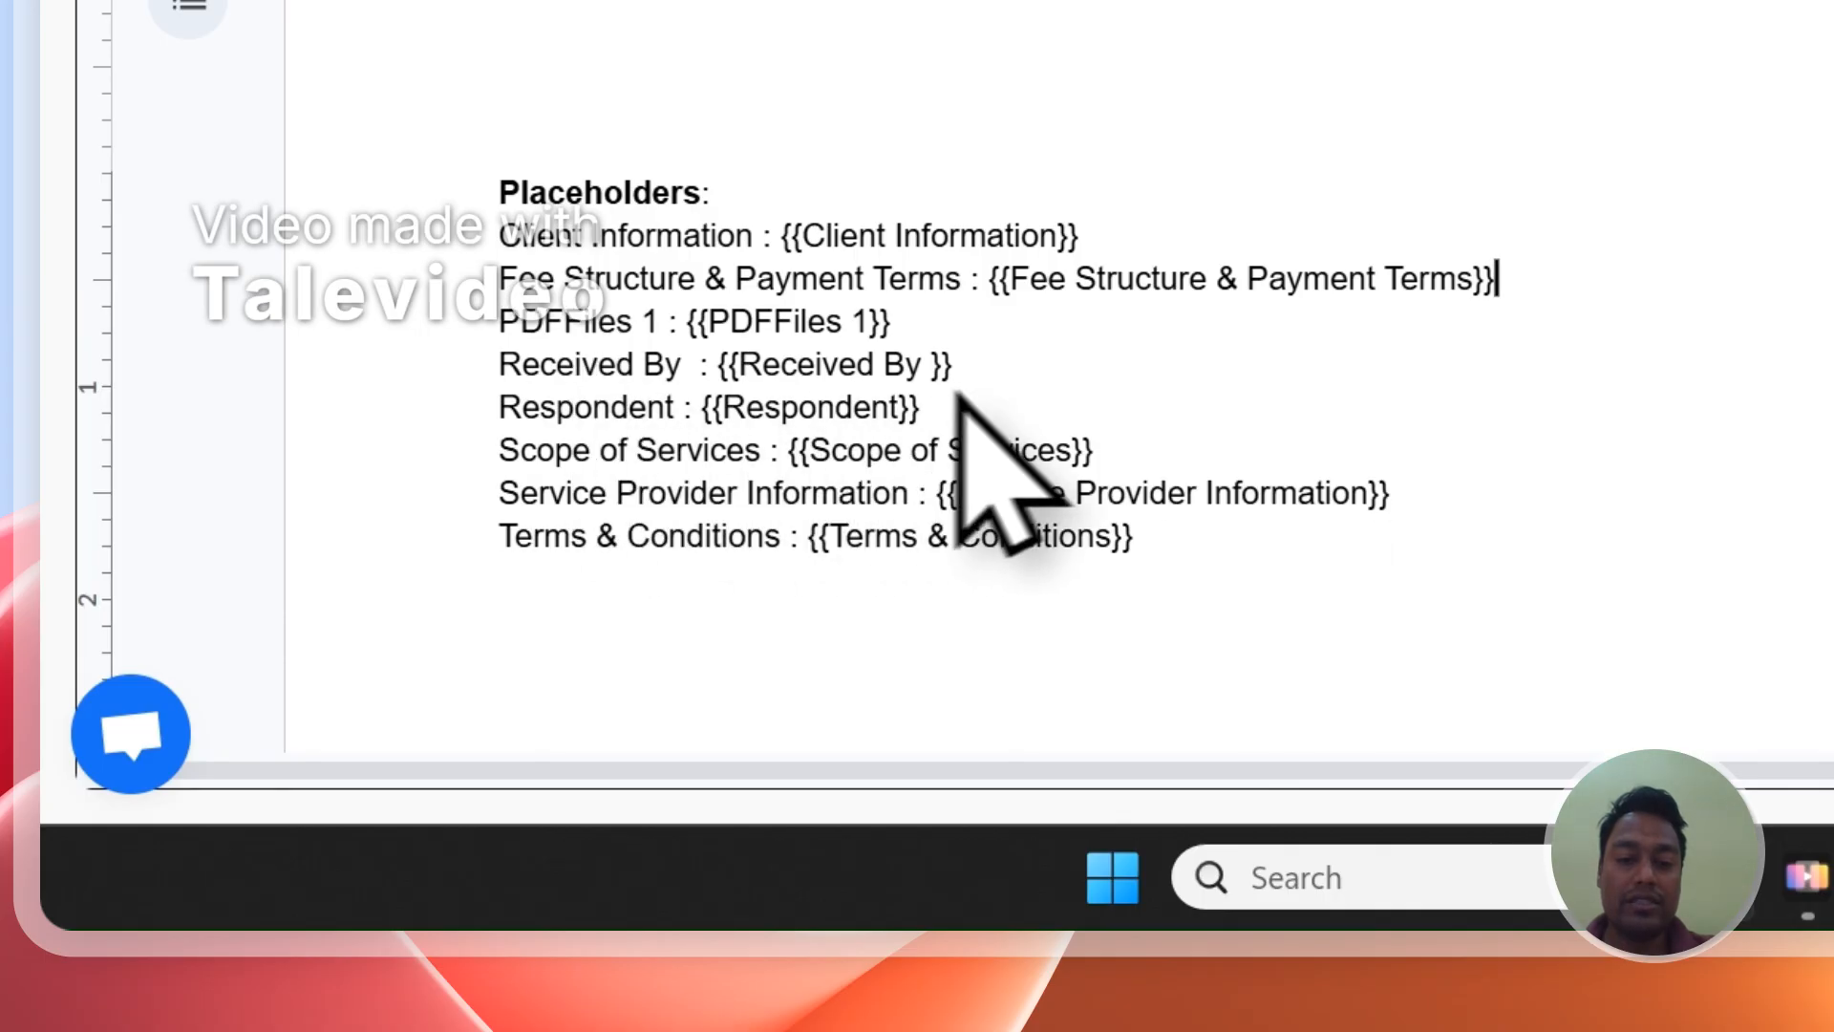
left_click_drag(914, 328, 462, 337)
key("BackSpace")
key("BackSpace")
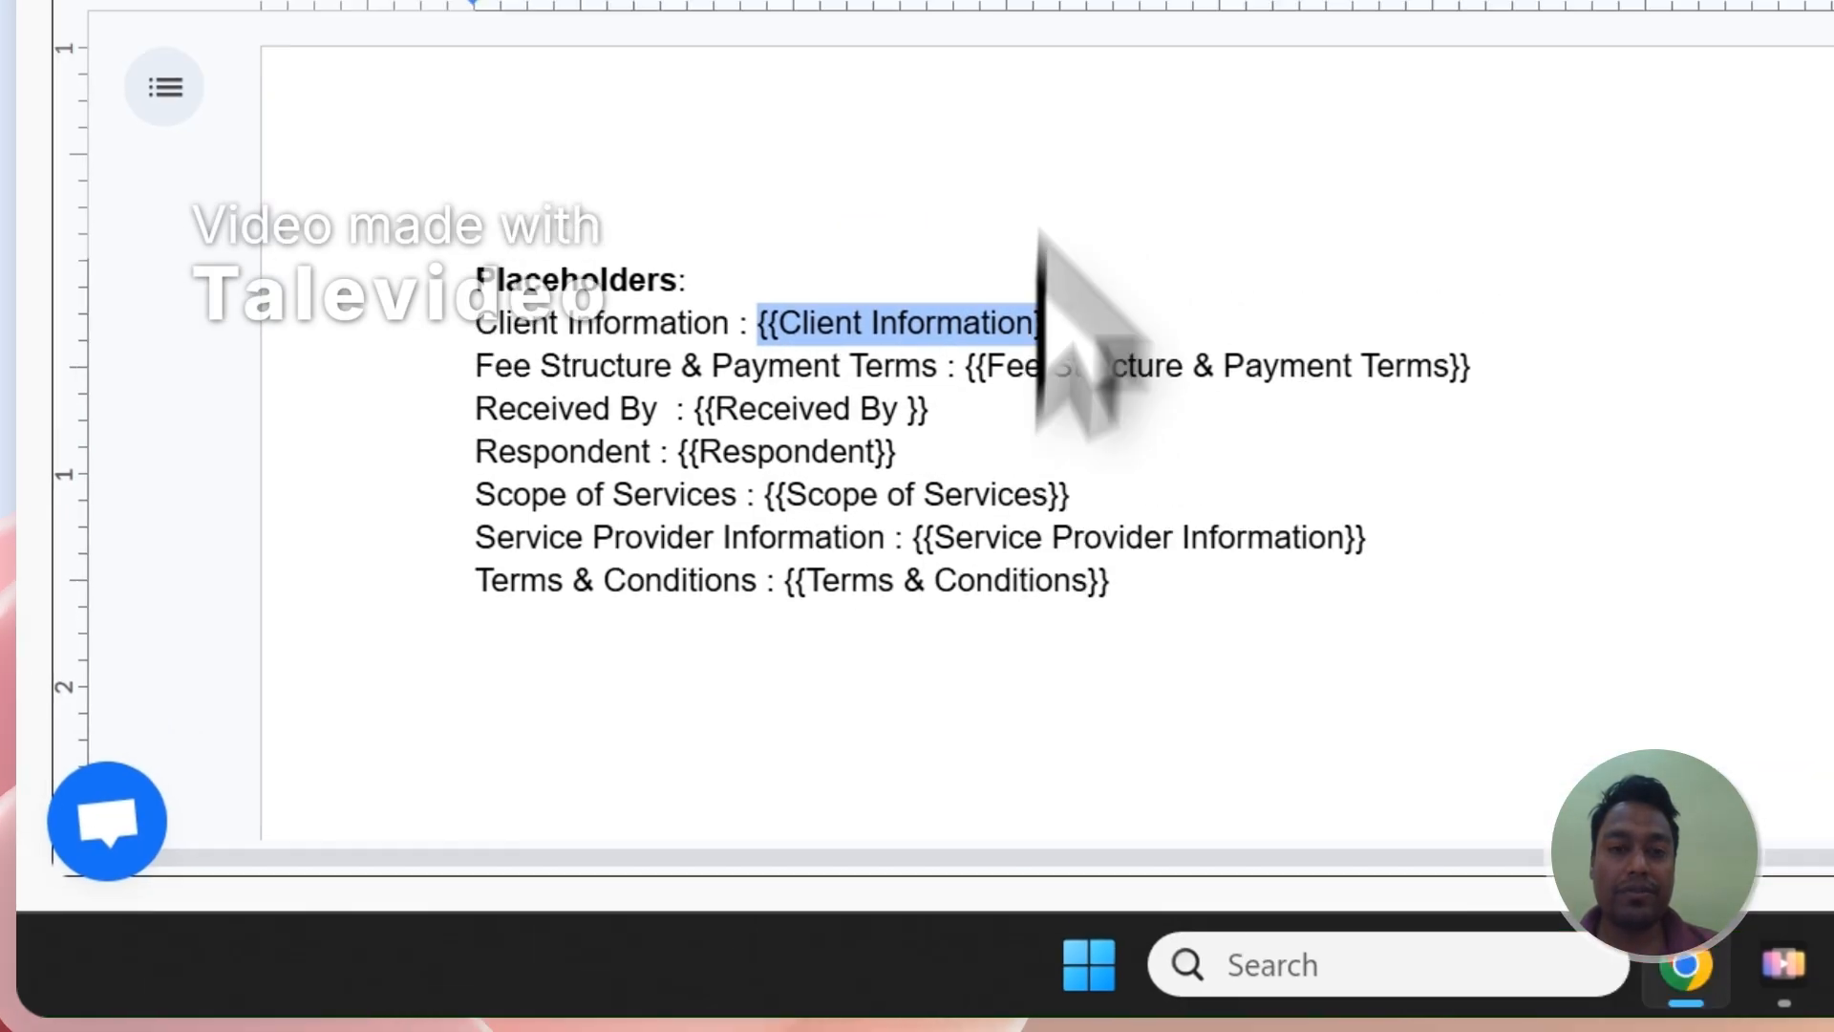
- Check the template's Client Information placeholder against the matching column in the Notion responses table
left_click(783, 155)
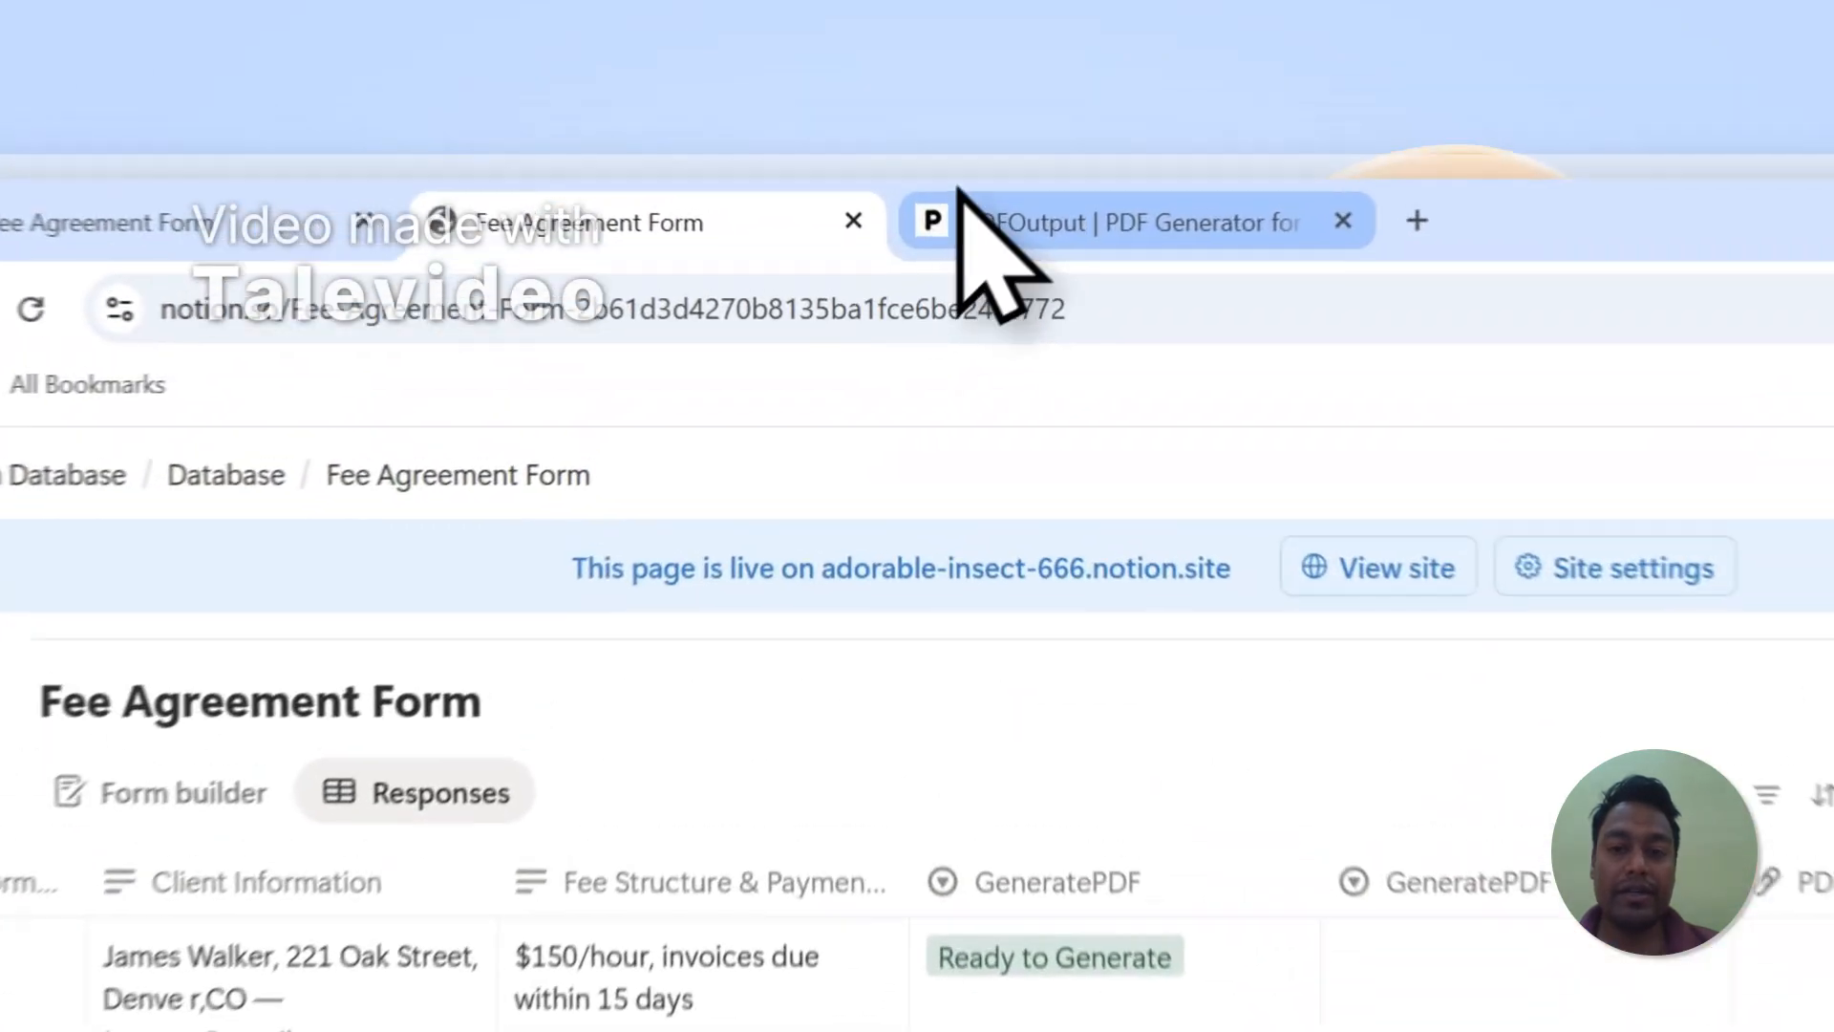
left_click(812, 139)
- Copy the Service Provider Information placeholder from the property list and paste it below the document's existing placeholders
scroll(1586, 534, "down", 10)
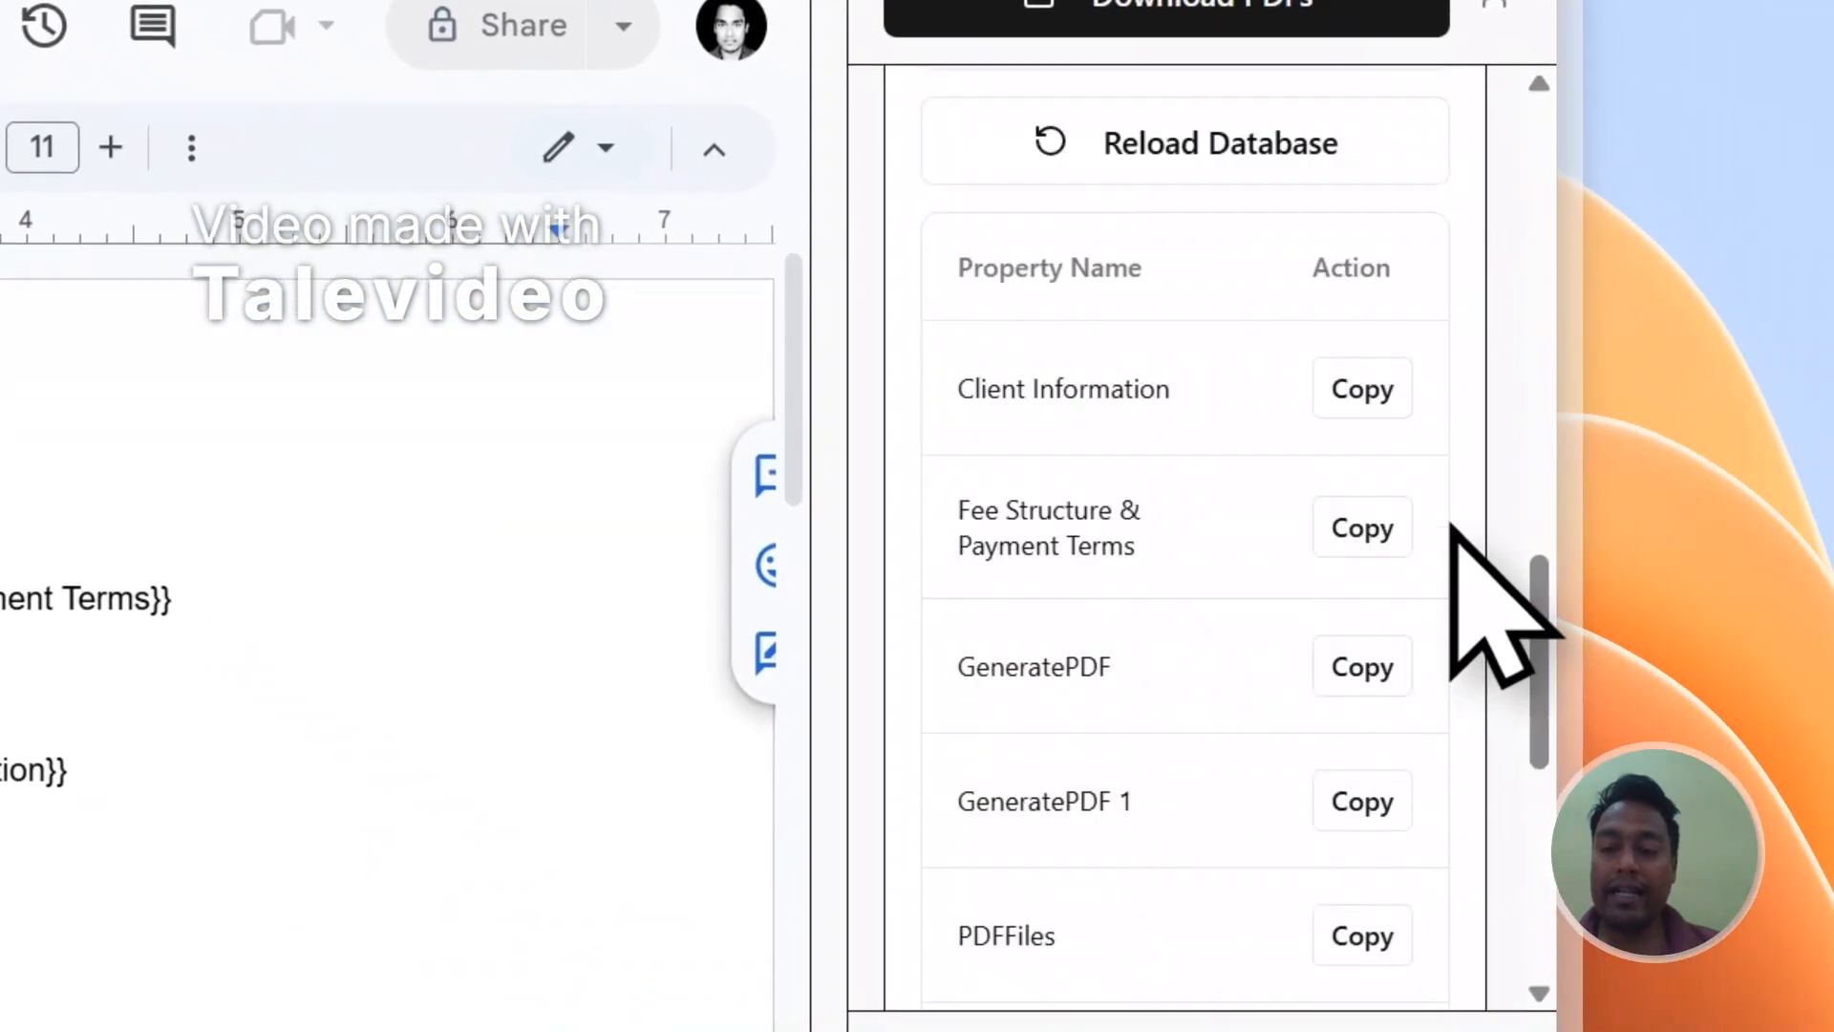
left_click(1323, 721)
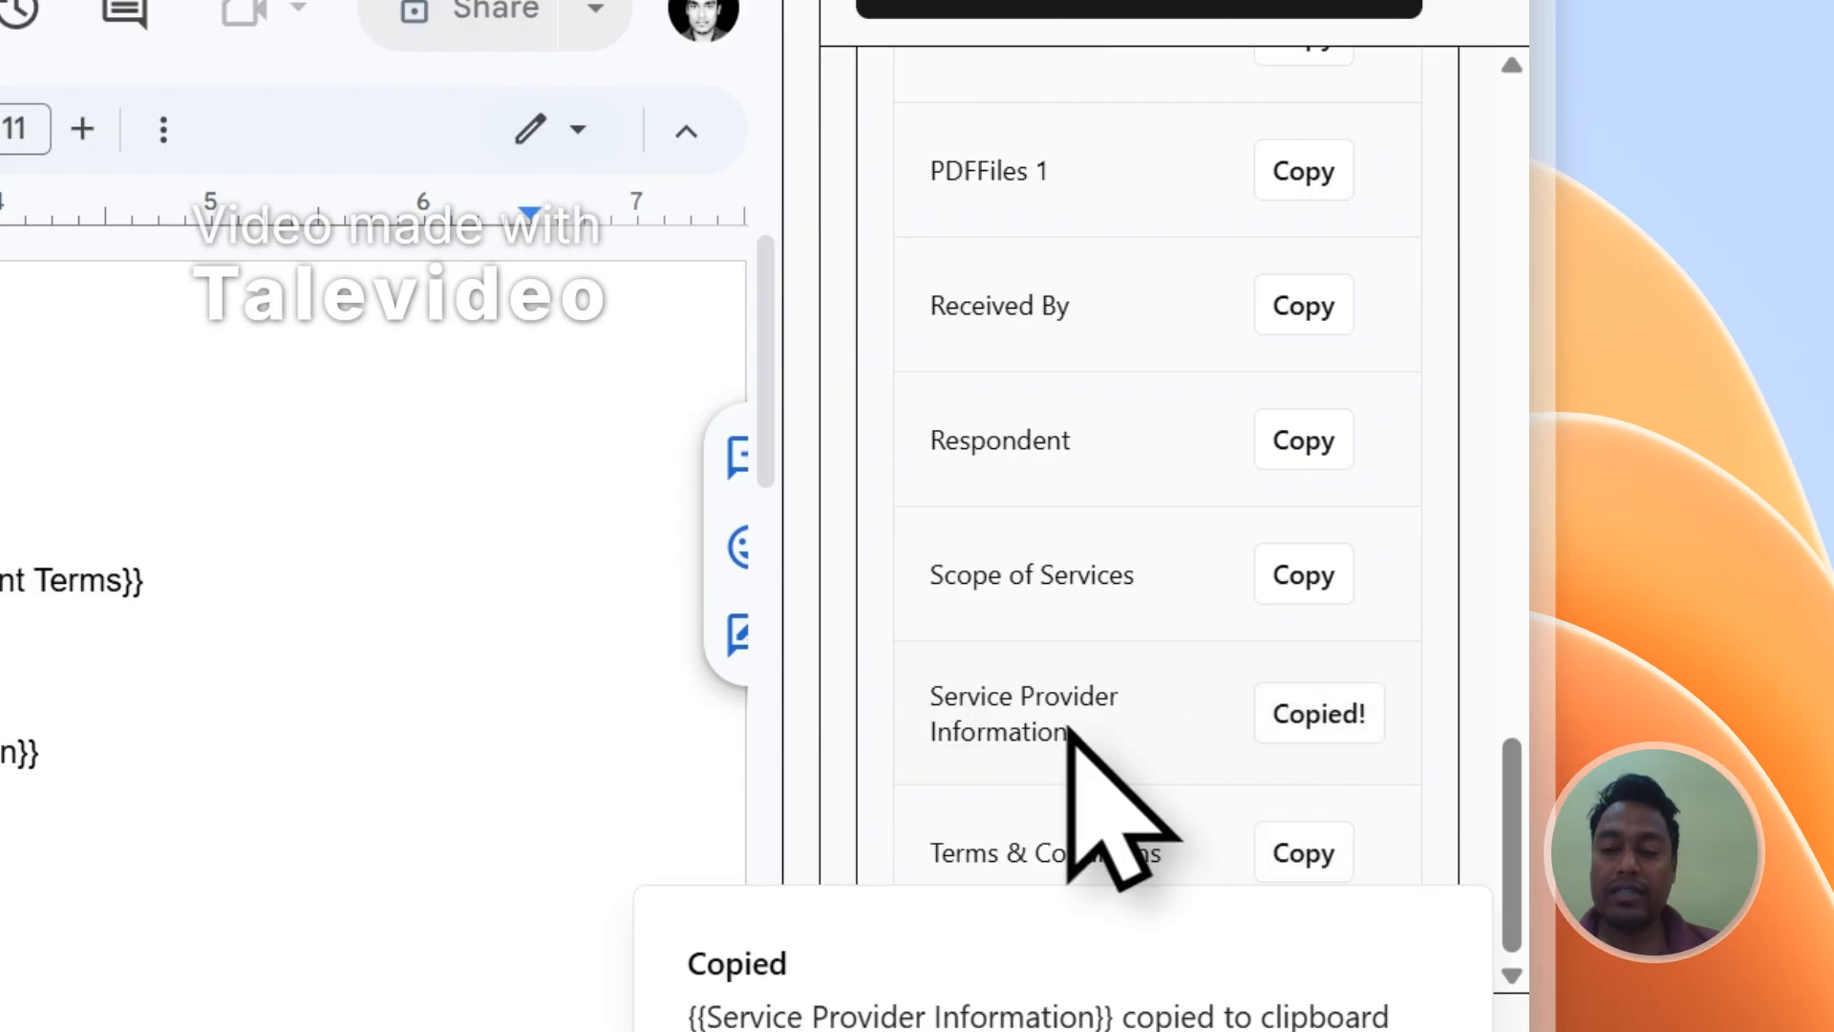
scroll(352, 479, "down", 2)
left_click(639, 409)
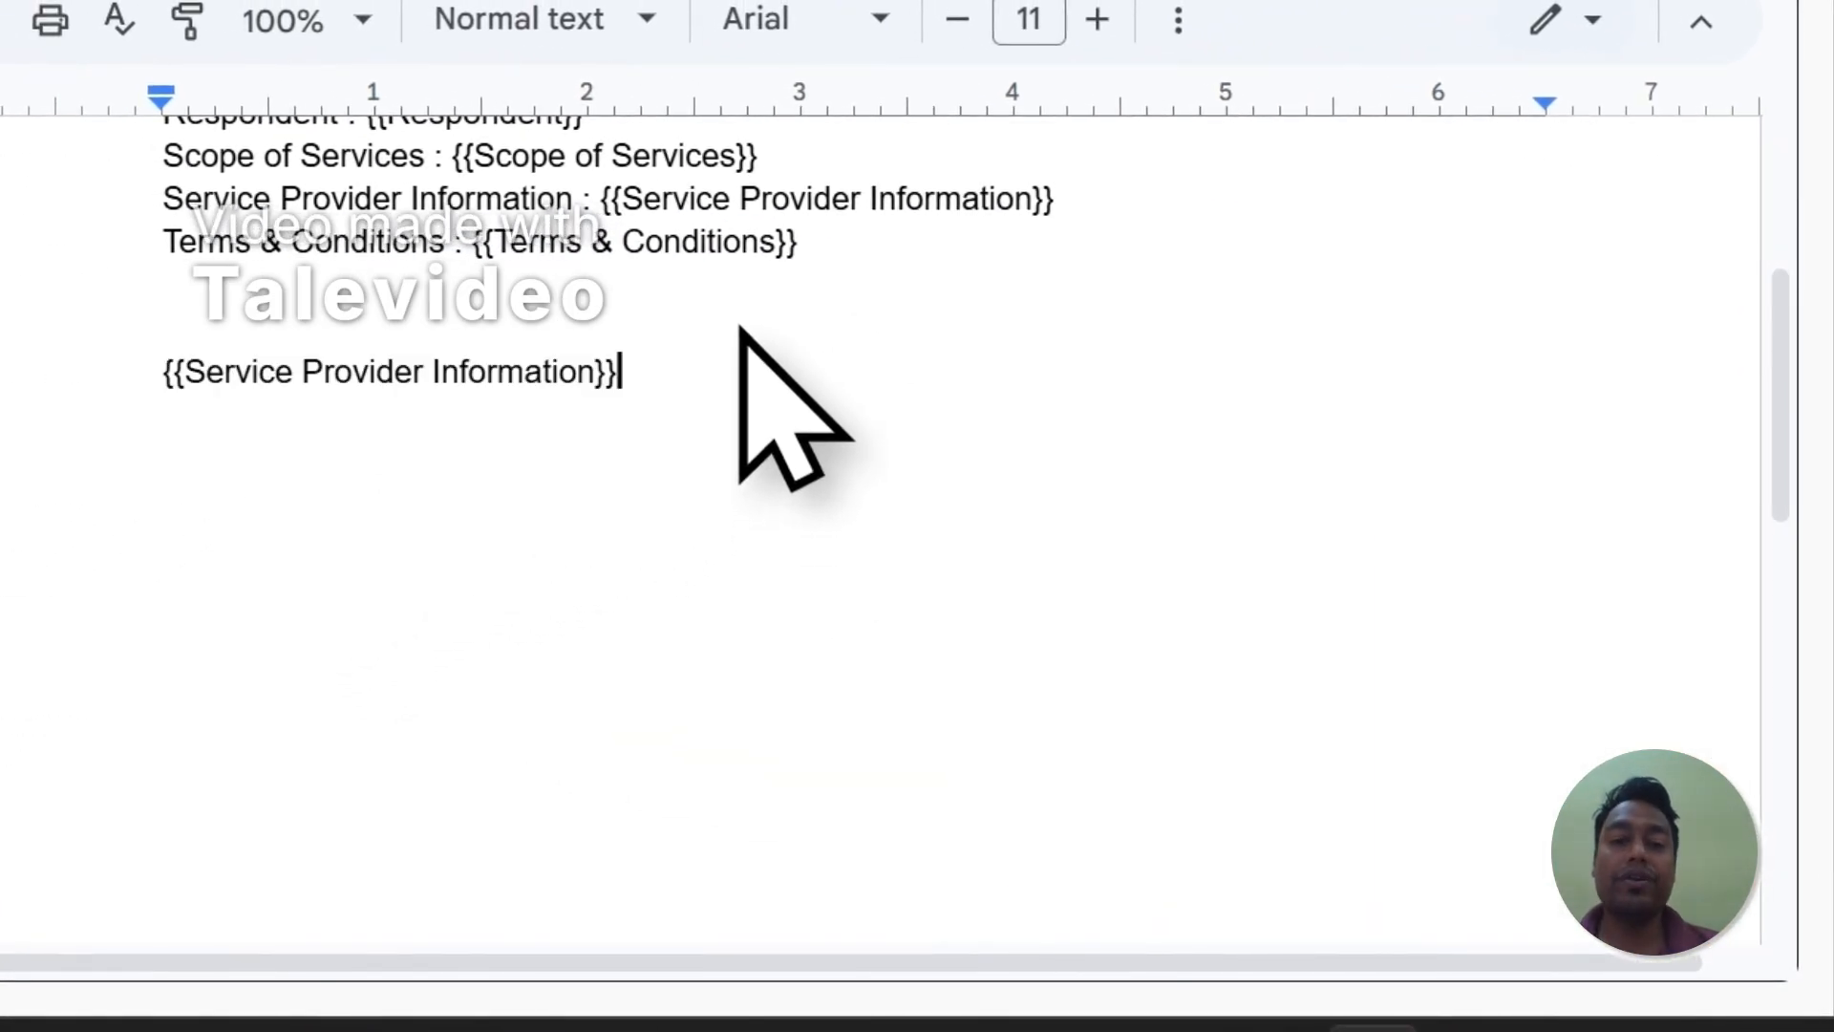
- Paste the Terms & Conditions placeholder below the pasted Service Provider Information placeholder, and delete both pasted entries from the document
left_click_drag(696, 405, 115, 392)
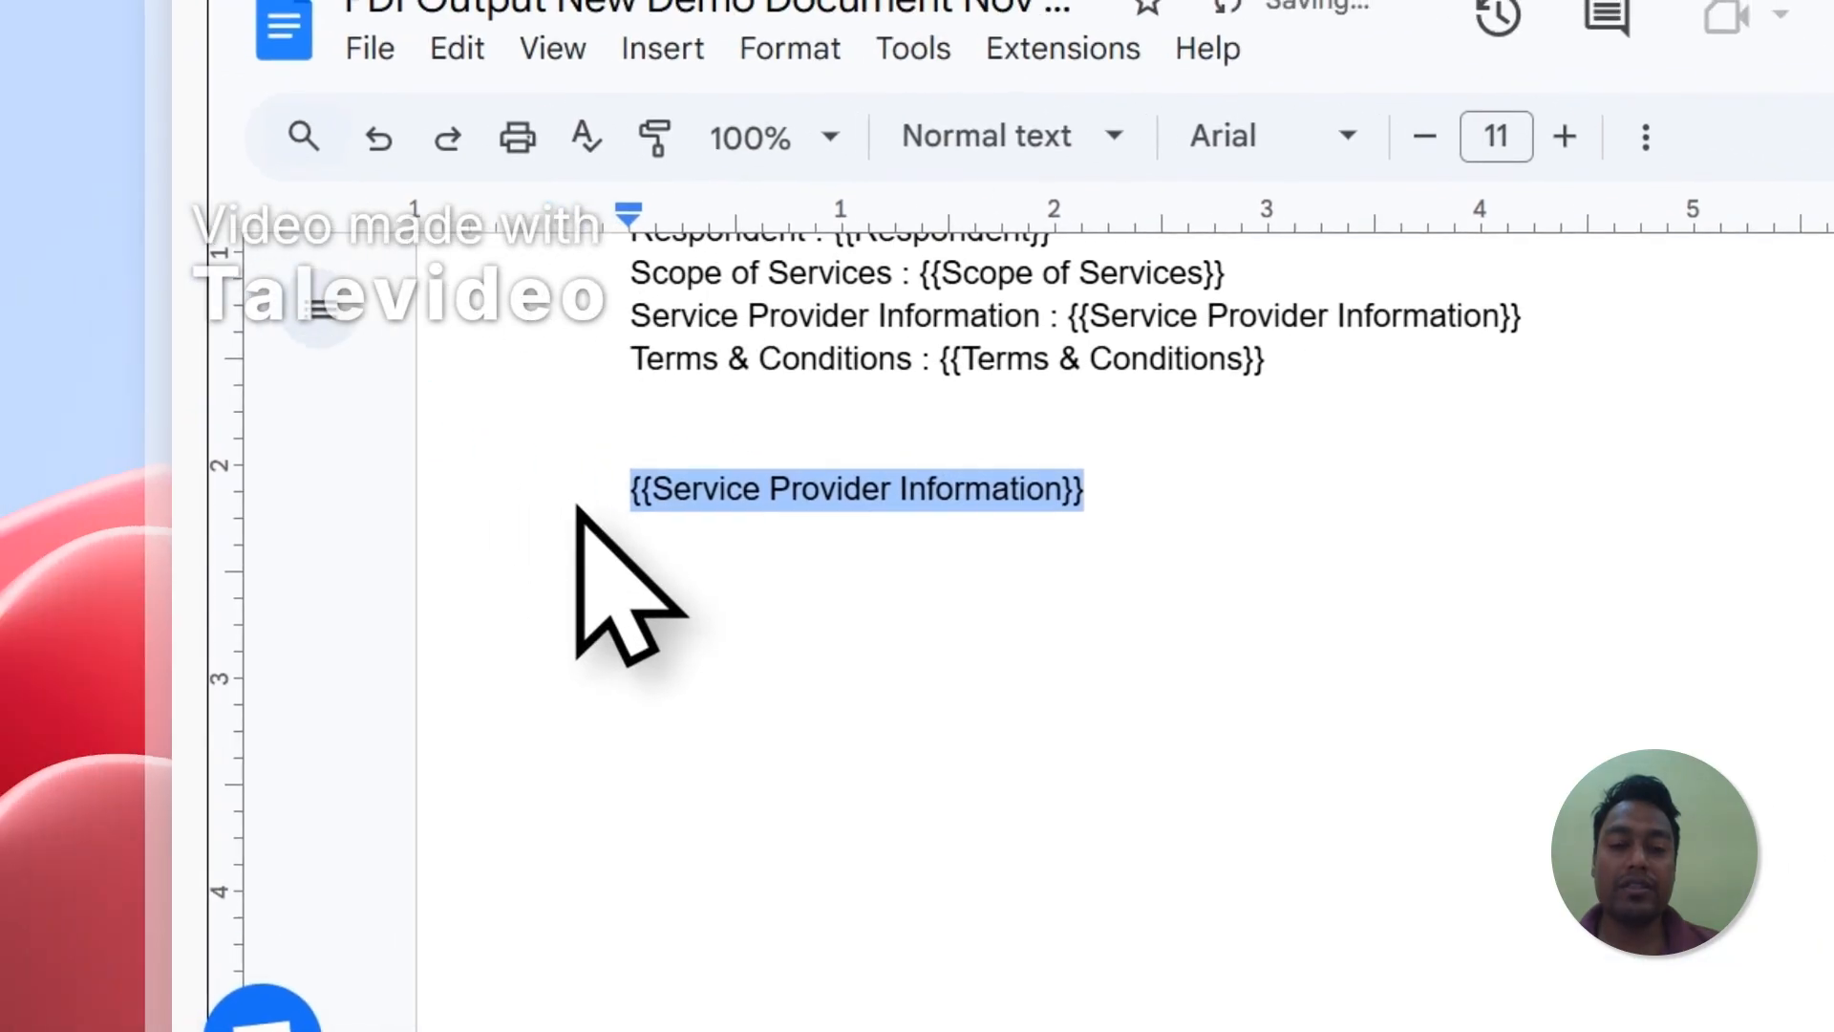
left_click(1614, 713)
left_click(677, 427)
key("Return")
key("Return")
key("ctrl+v")
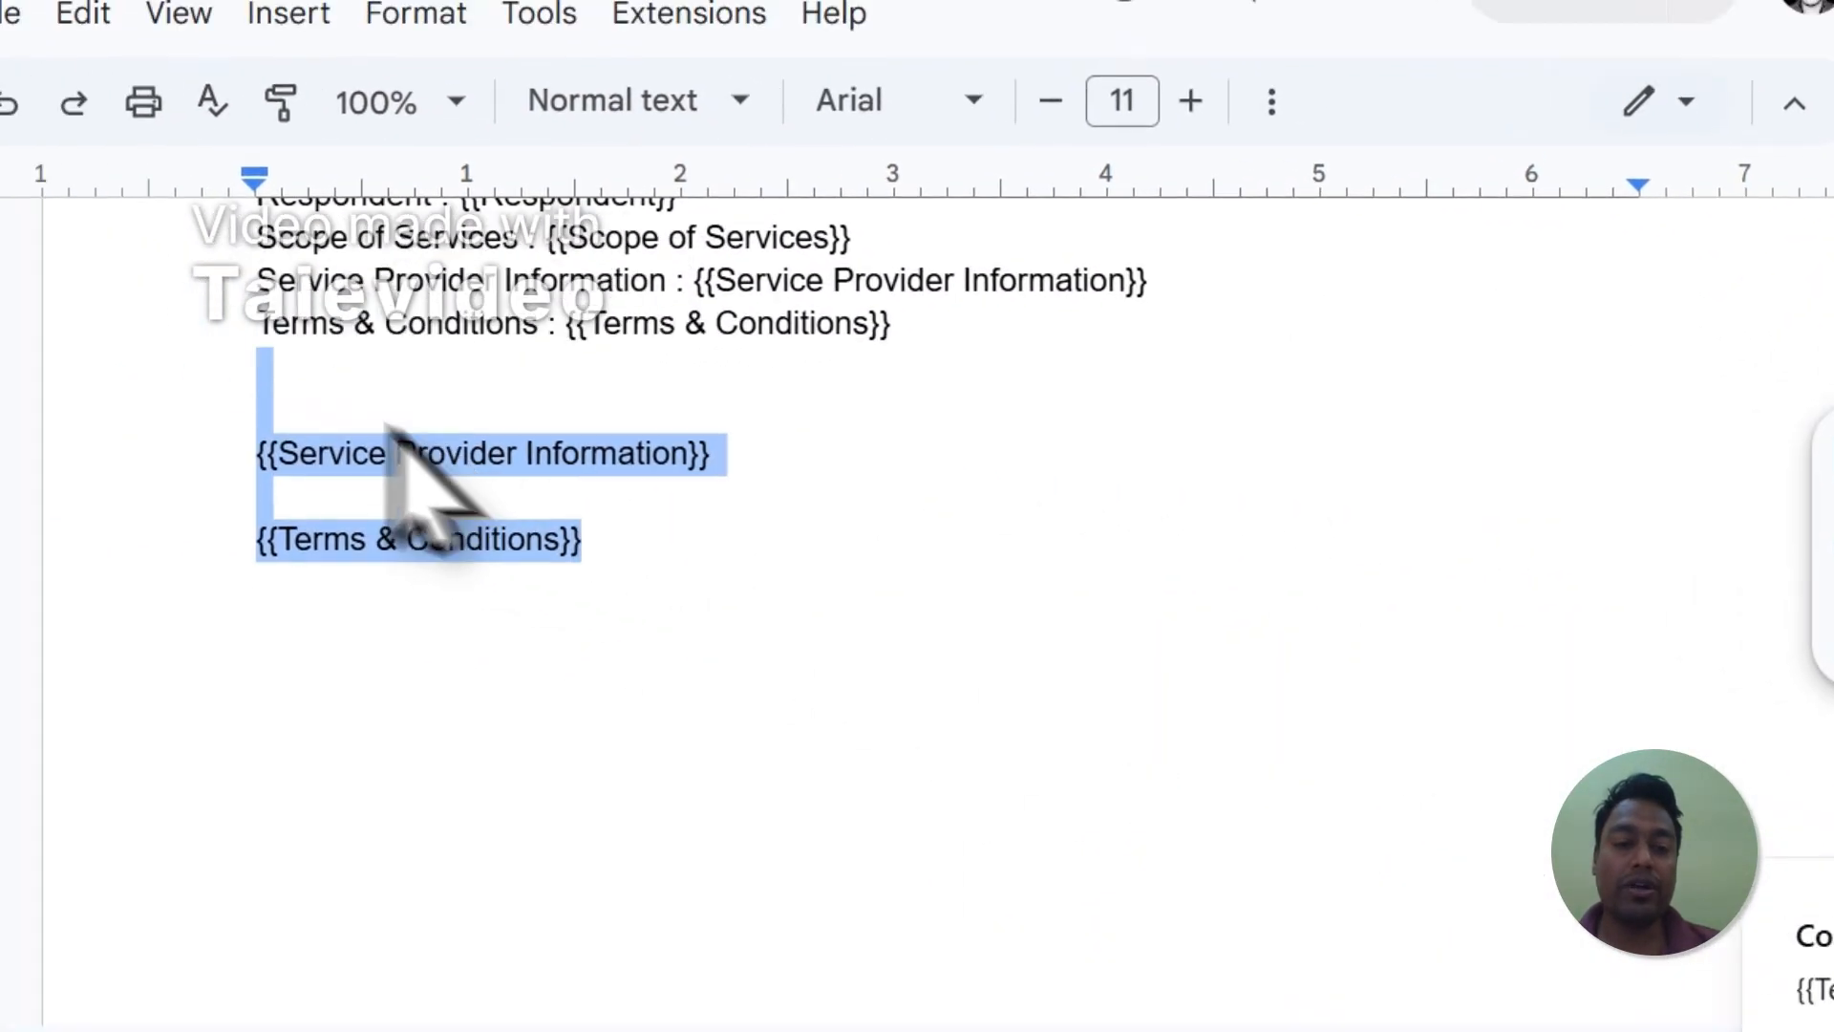
key("BackSpace")
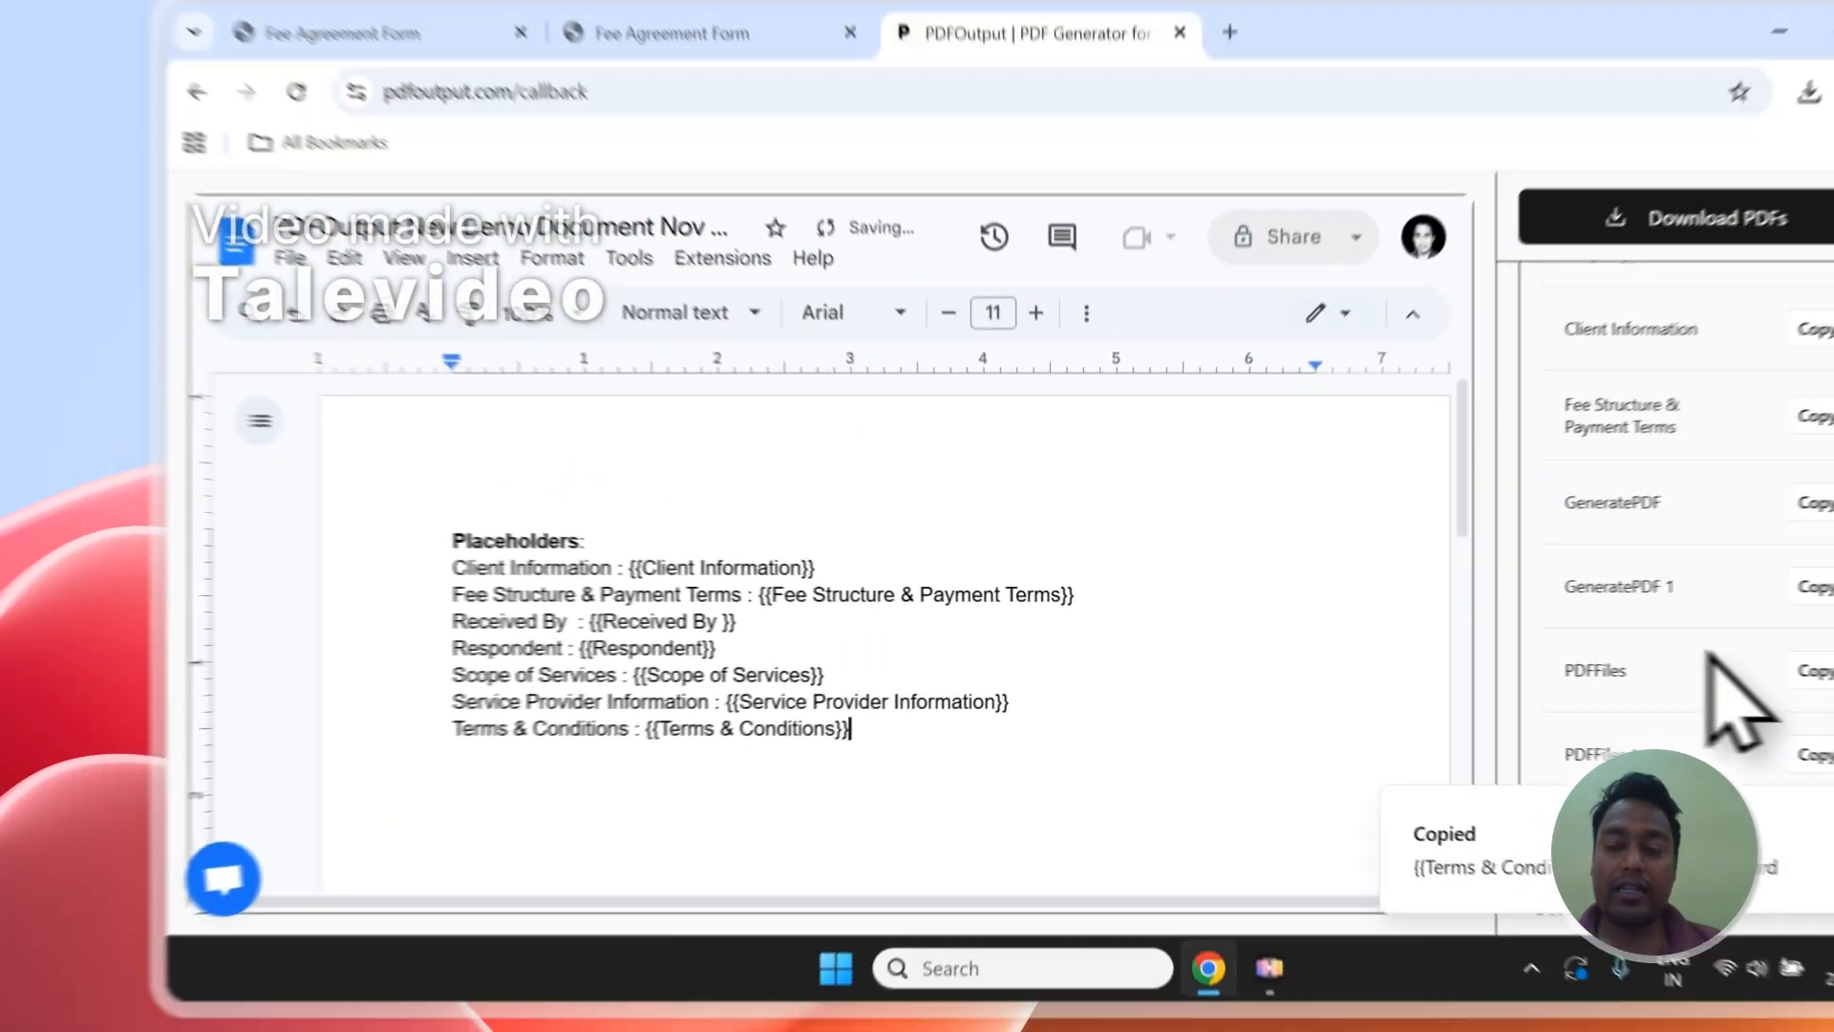
- Check the Received By column in Notion, choose Received By as the PDF file name, and start generating the PDFs
scroll(1486, 639, "up", 10)
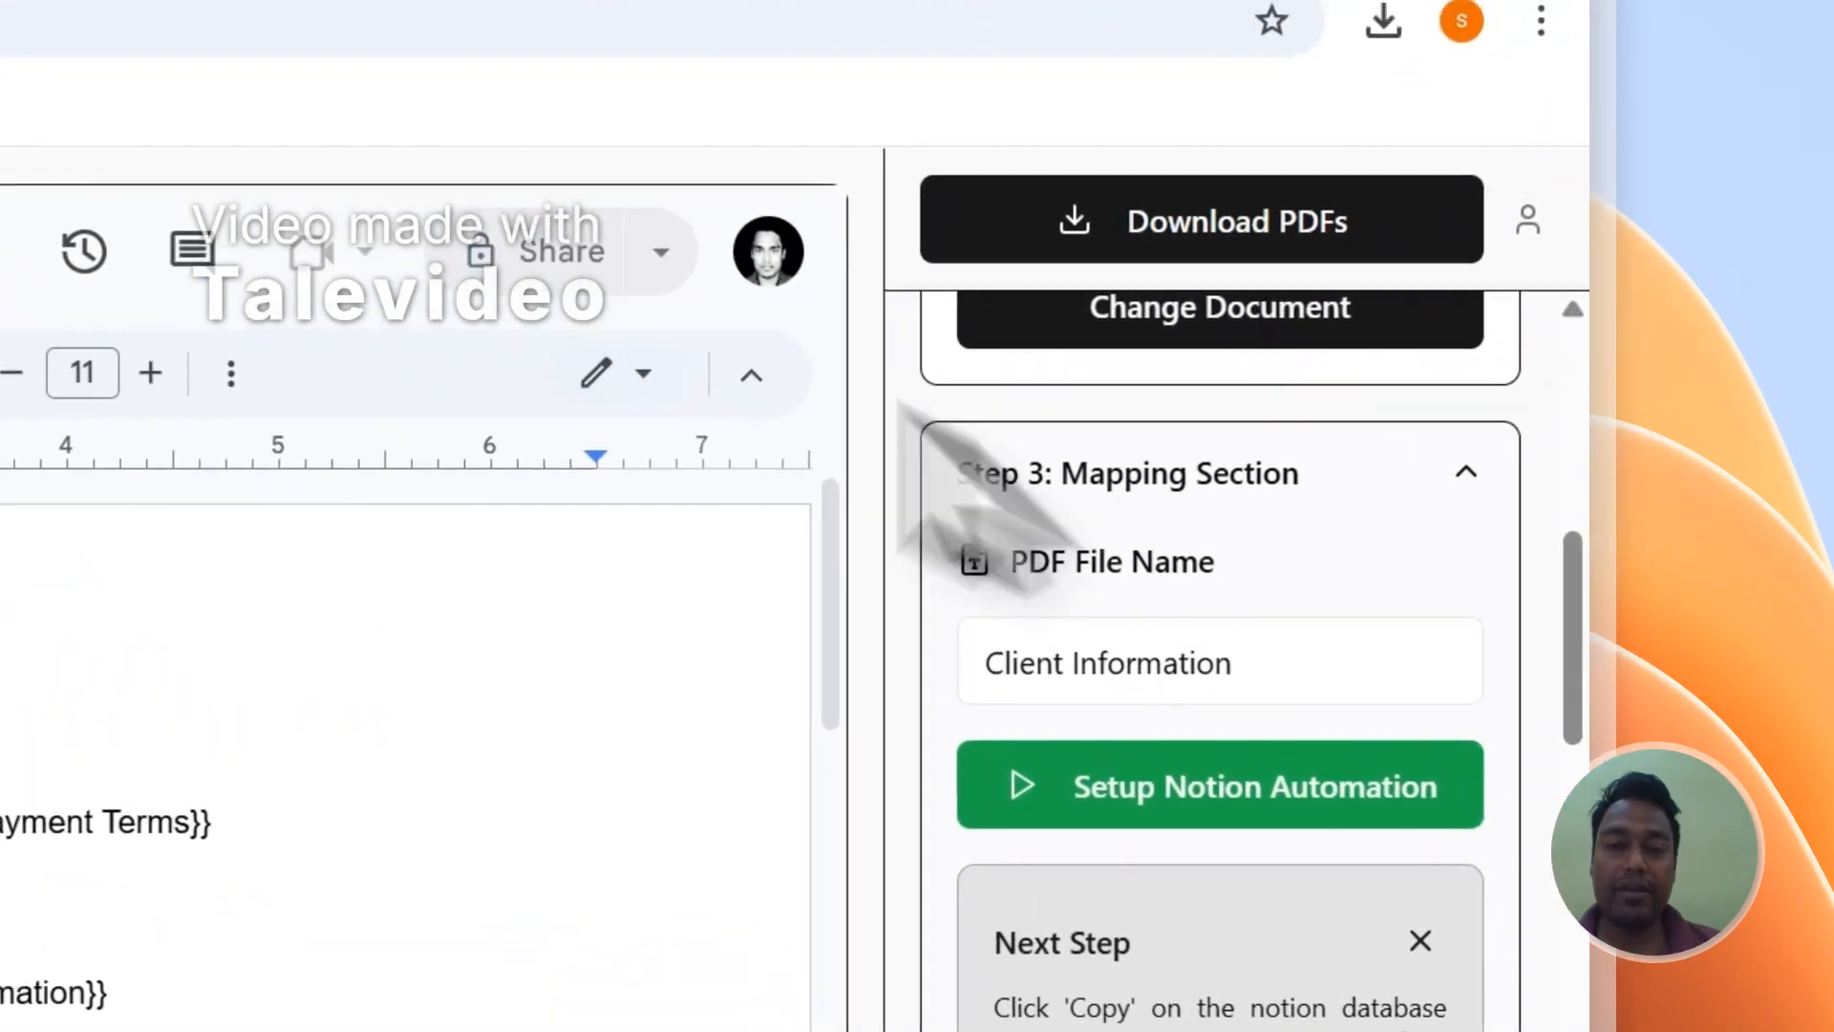
left_click(258, 179)
left_click_drag(983, 892, 583, 500)
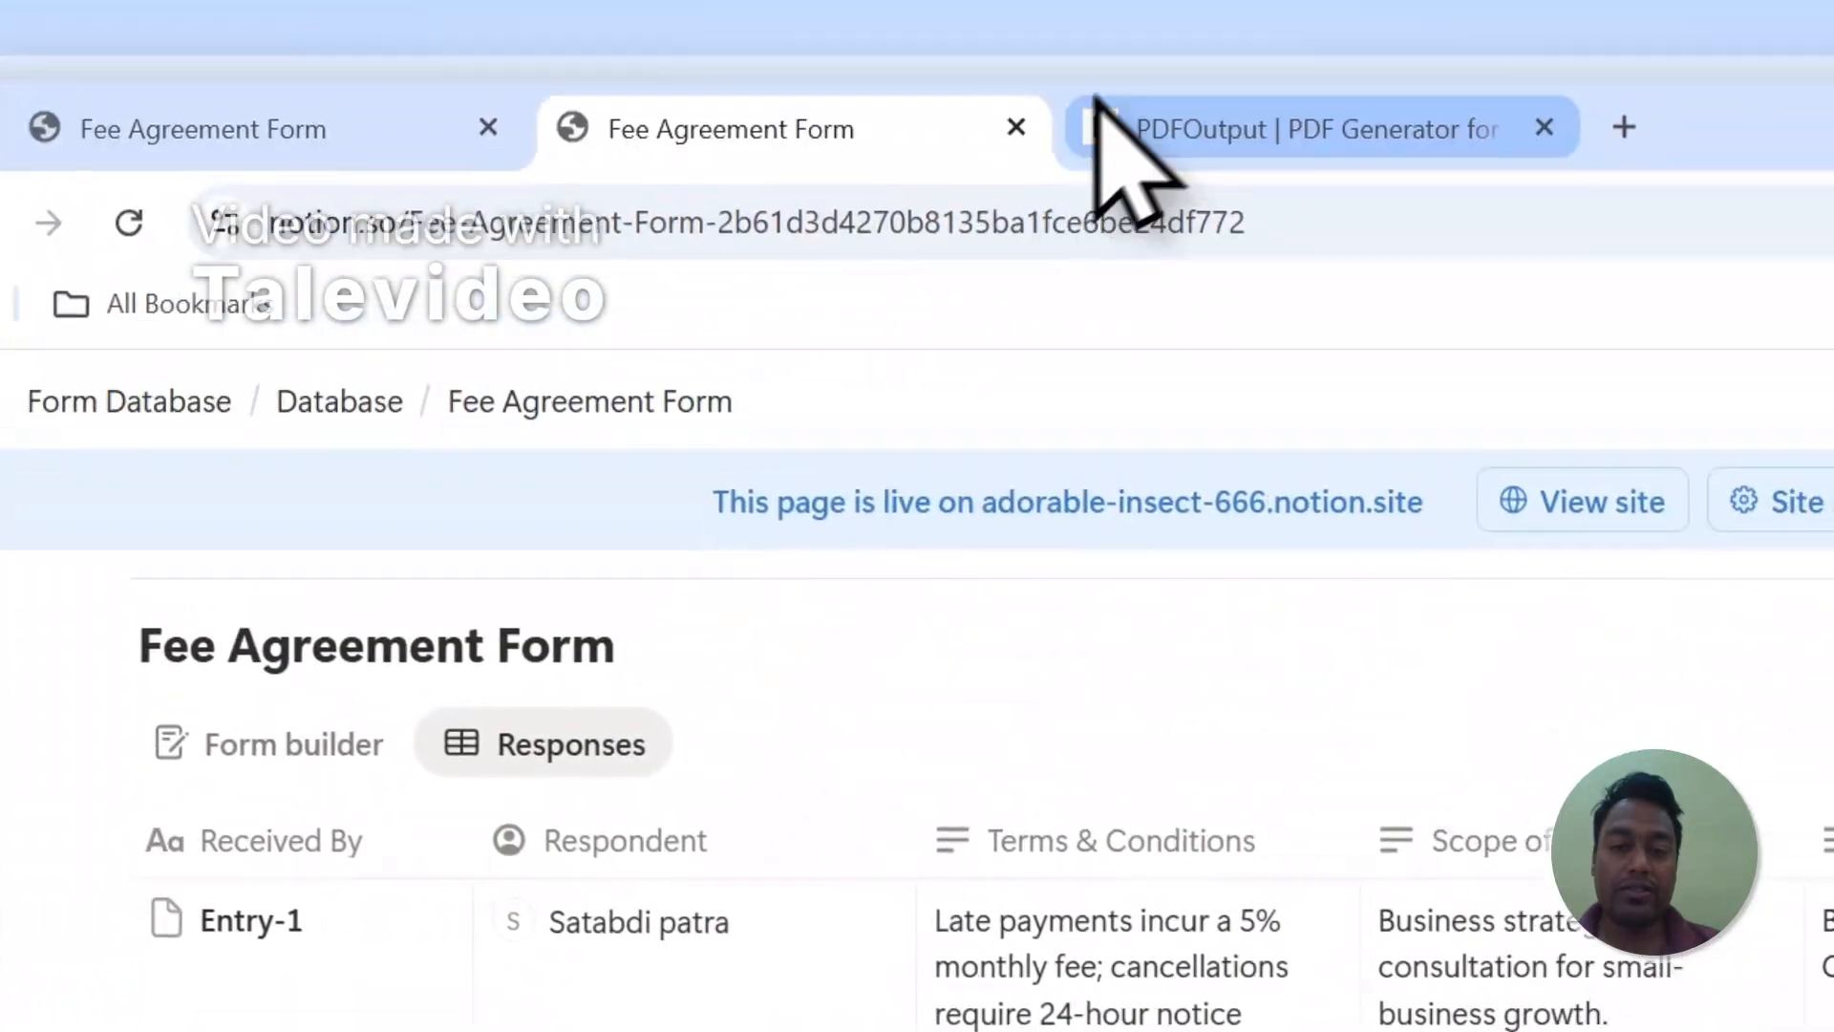
left_click(1108, 120)
left_click(1028, 458)
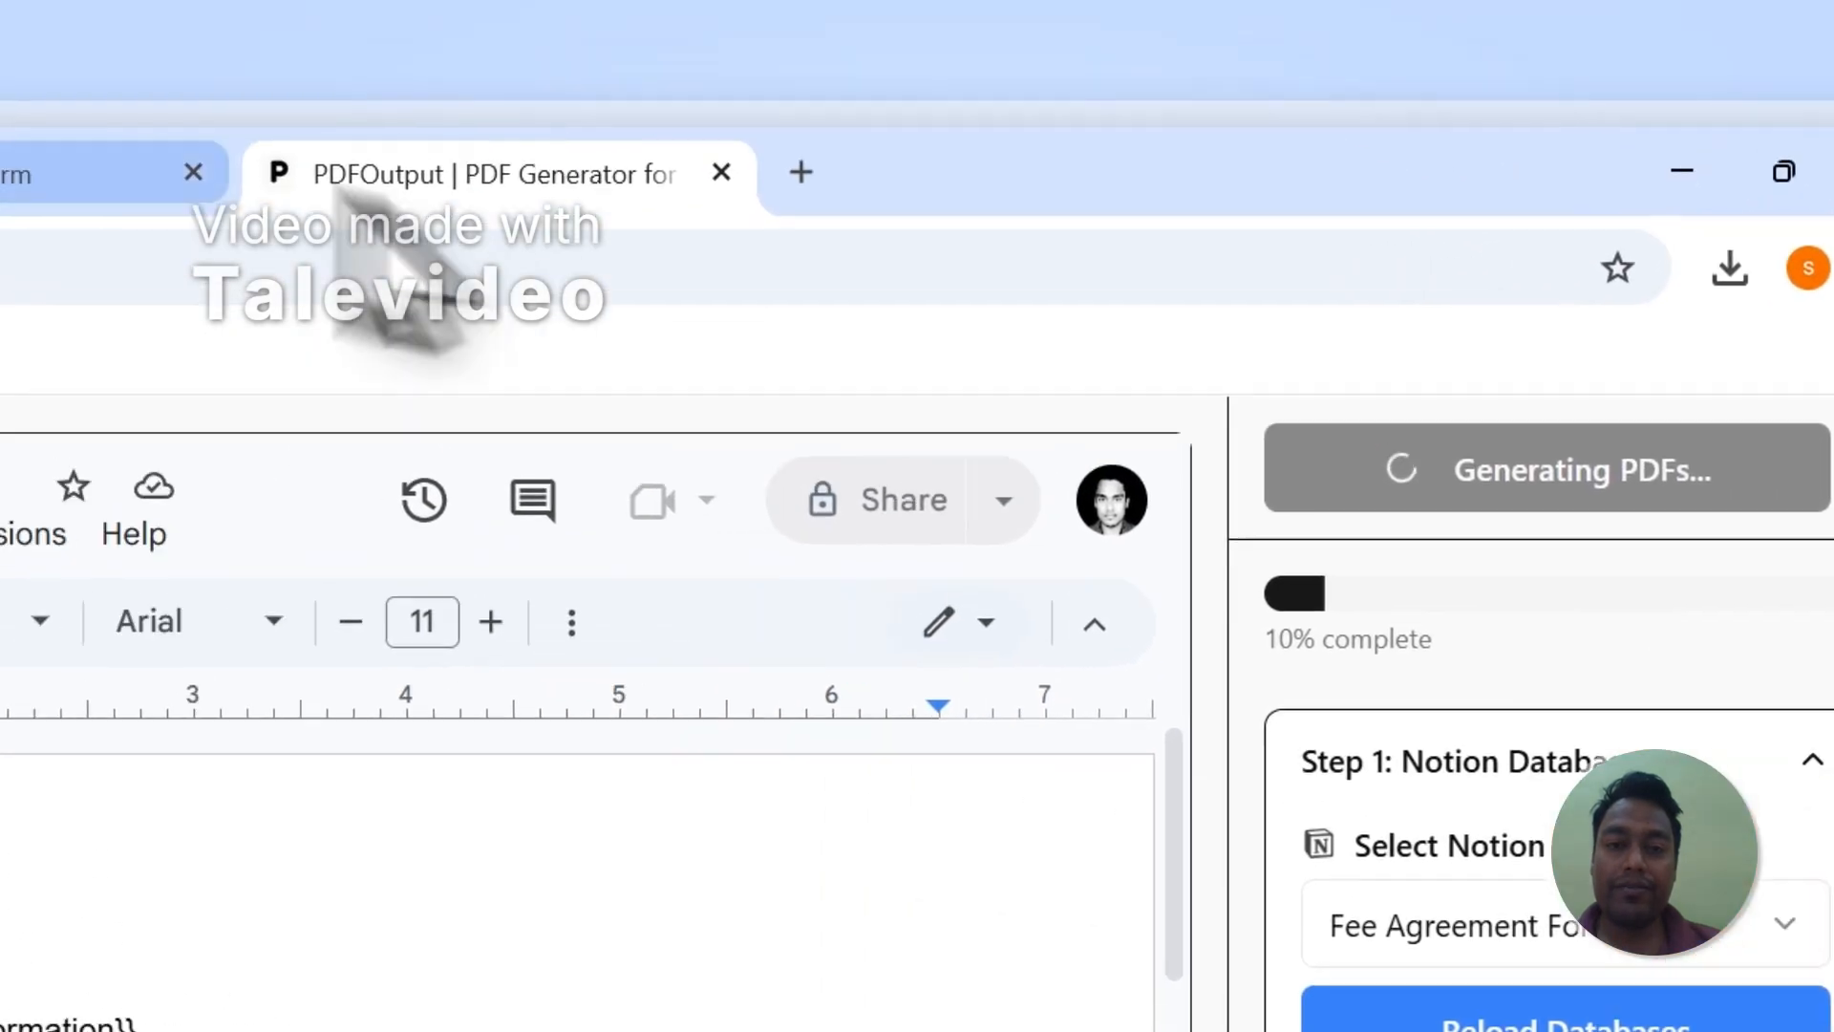
- Delete the duplicate GeneratePDF 1 and PDFFiles 1 properties from the Notion Fee Agreement Form database
left_click(668, 209)
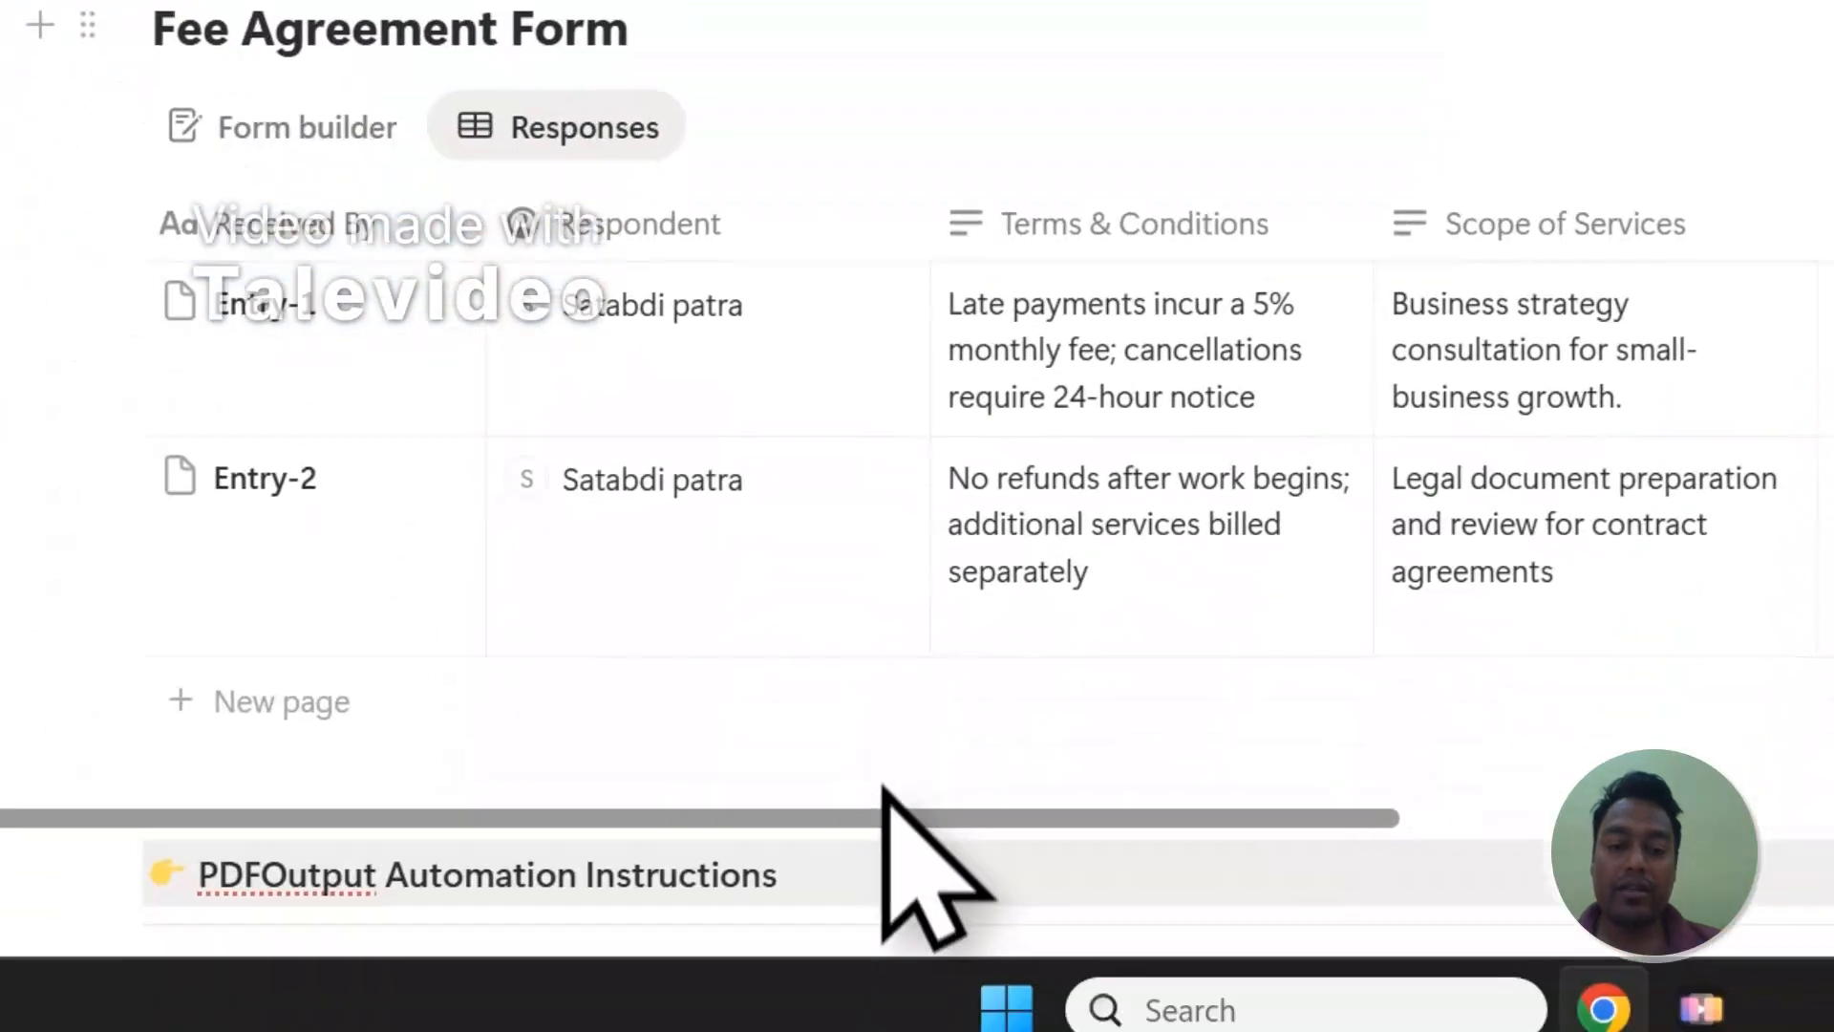
left_click_drag(881, 817, 1506, 516)
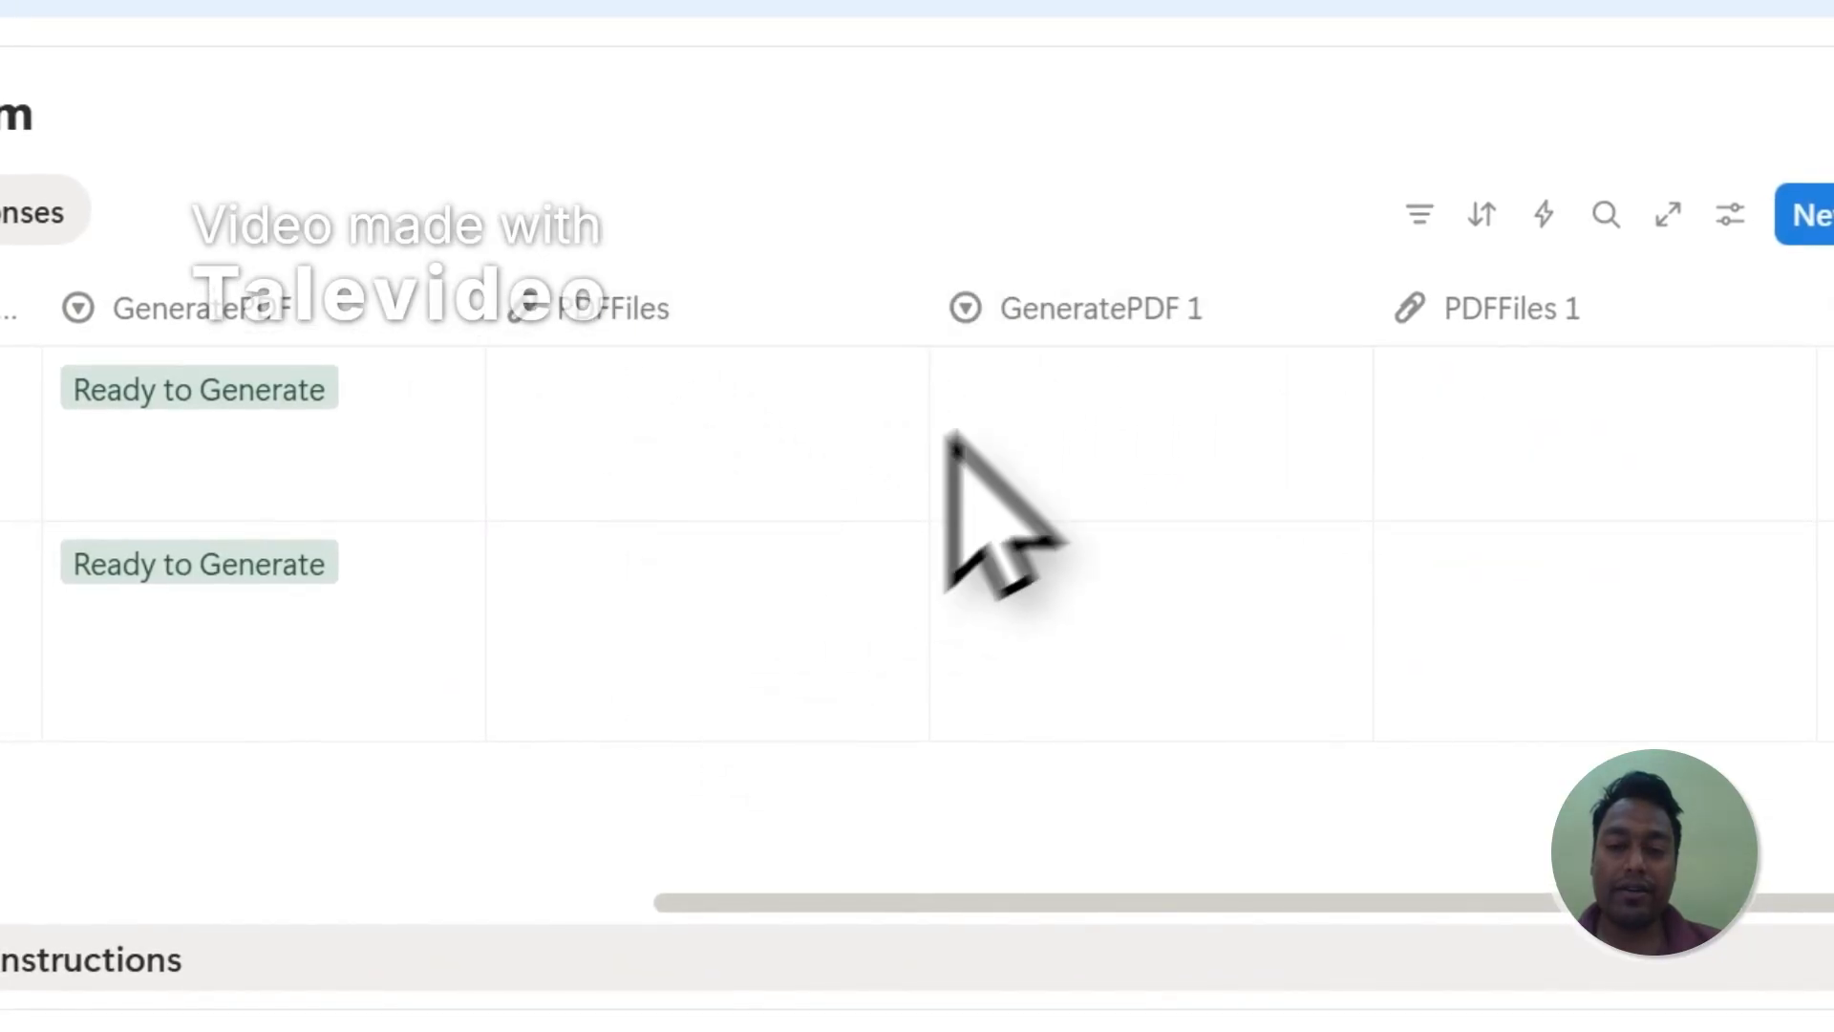
scroll(1099, 573, "down", 2)
left_click(960, 974)
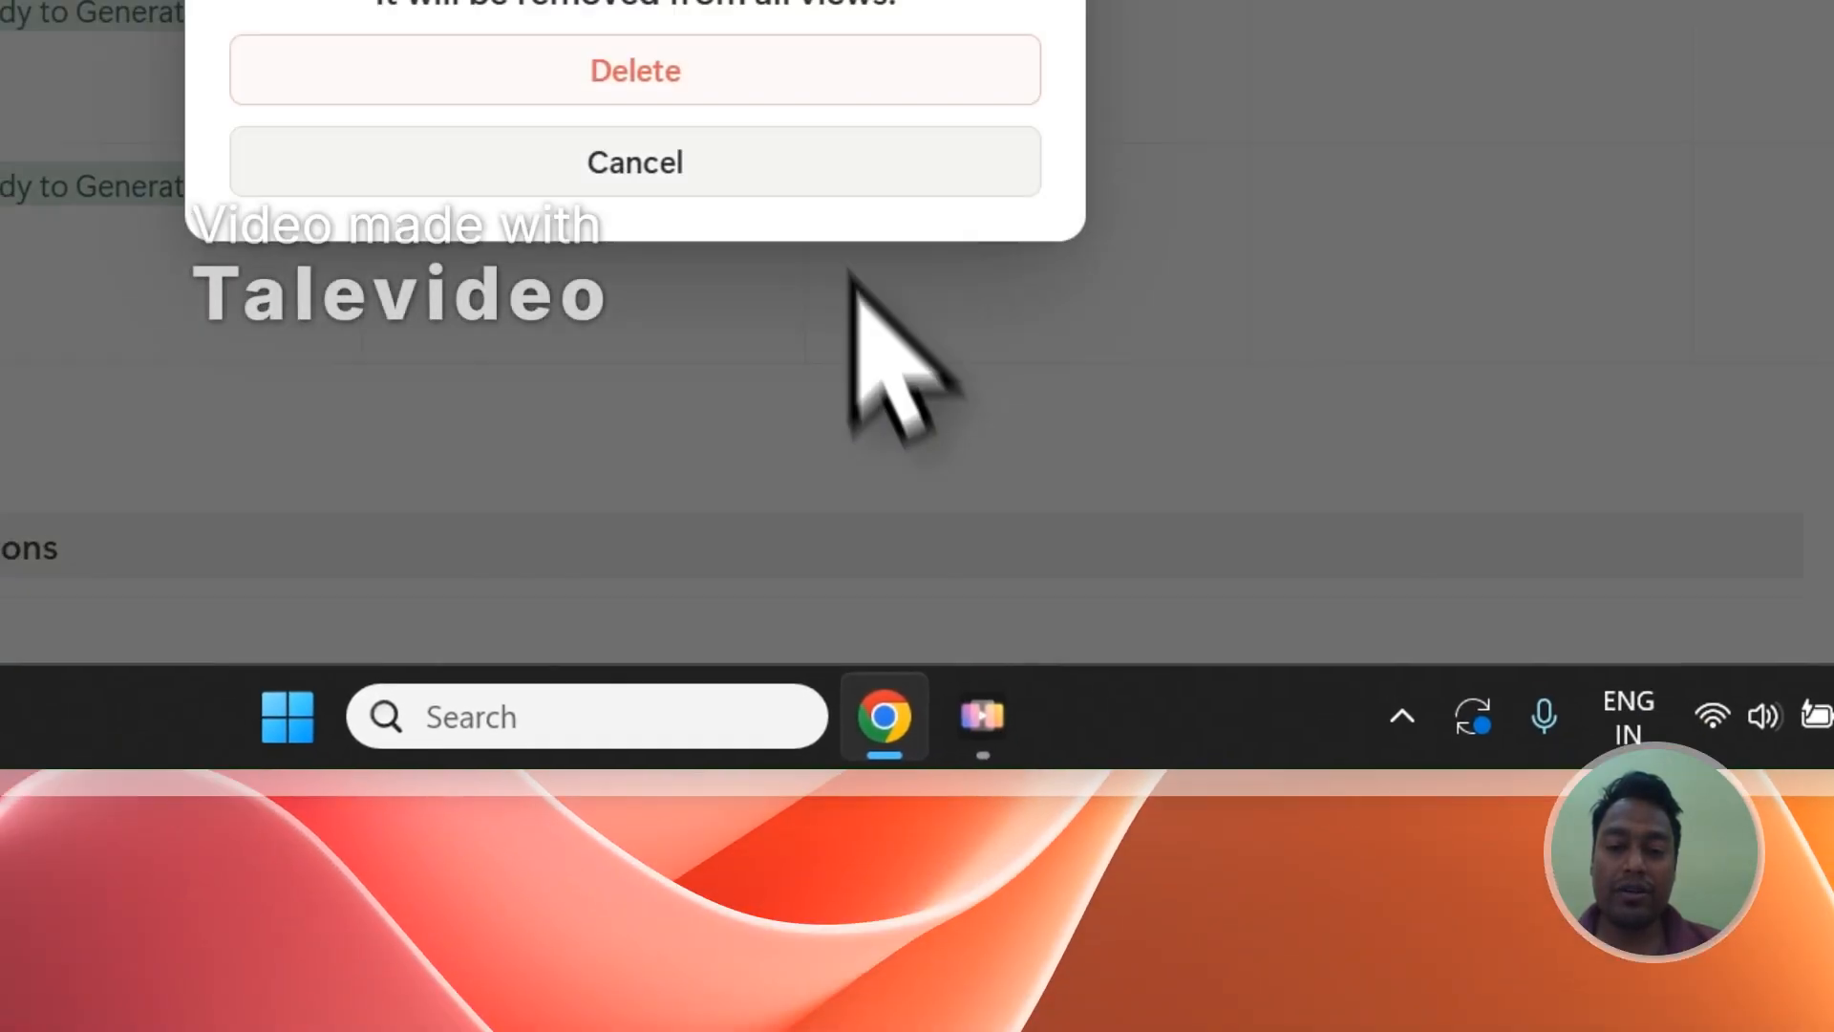
left_click(929, 405)
left_click(1420, 256)
left_click(1419, 941)
left_click(697, 84)
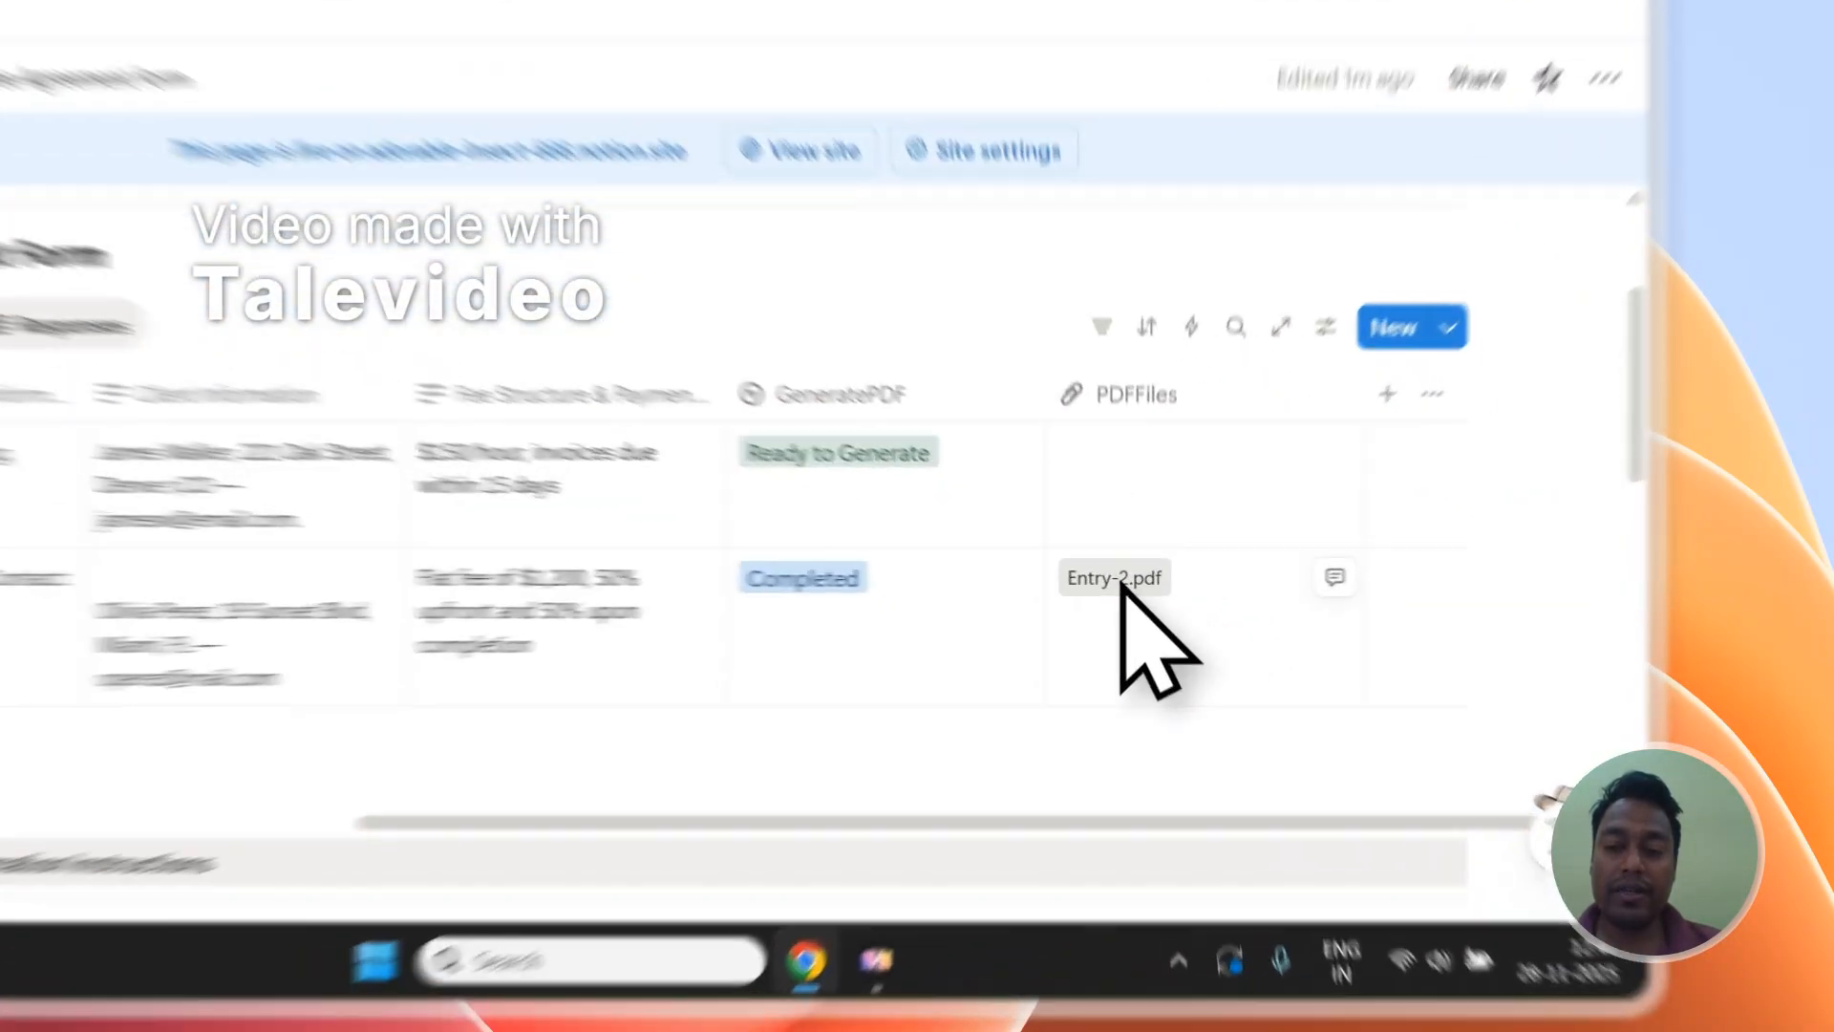
- Open Entry-2.pdf from the PDFFiles column, review the filled-in placeholder values, and return to the Notion table
left_click(1259, 629)
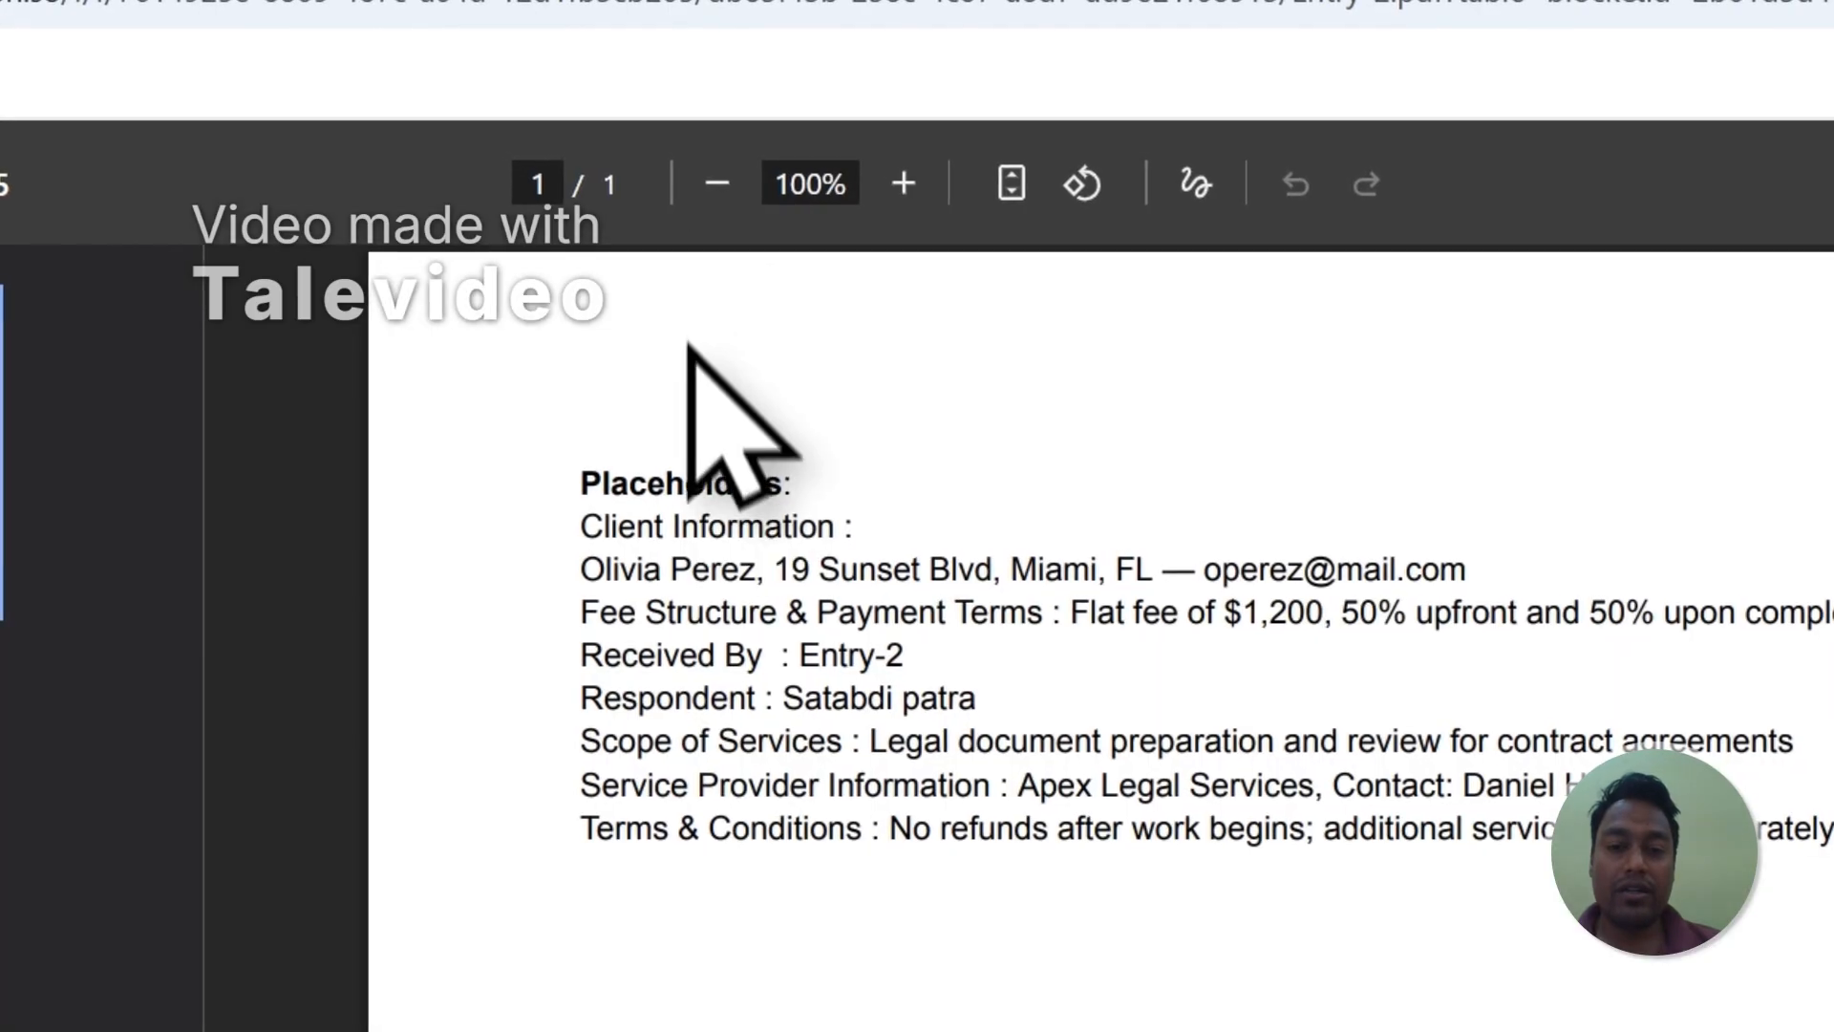
left_click_drag(731, 521, 1831, 874)
left_click(1566, 766)
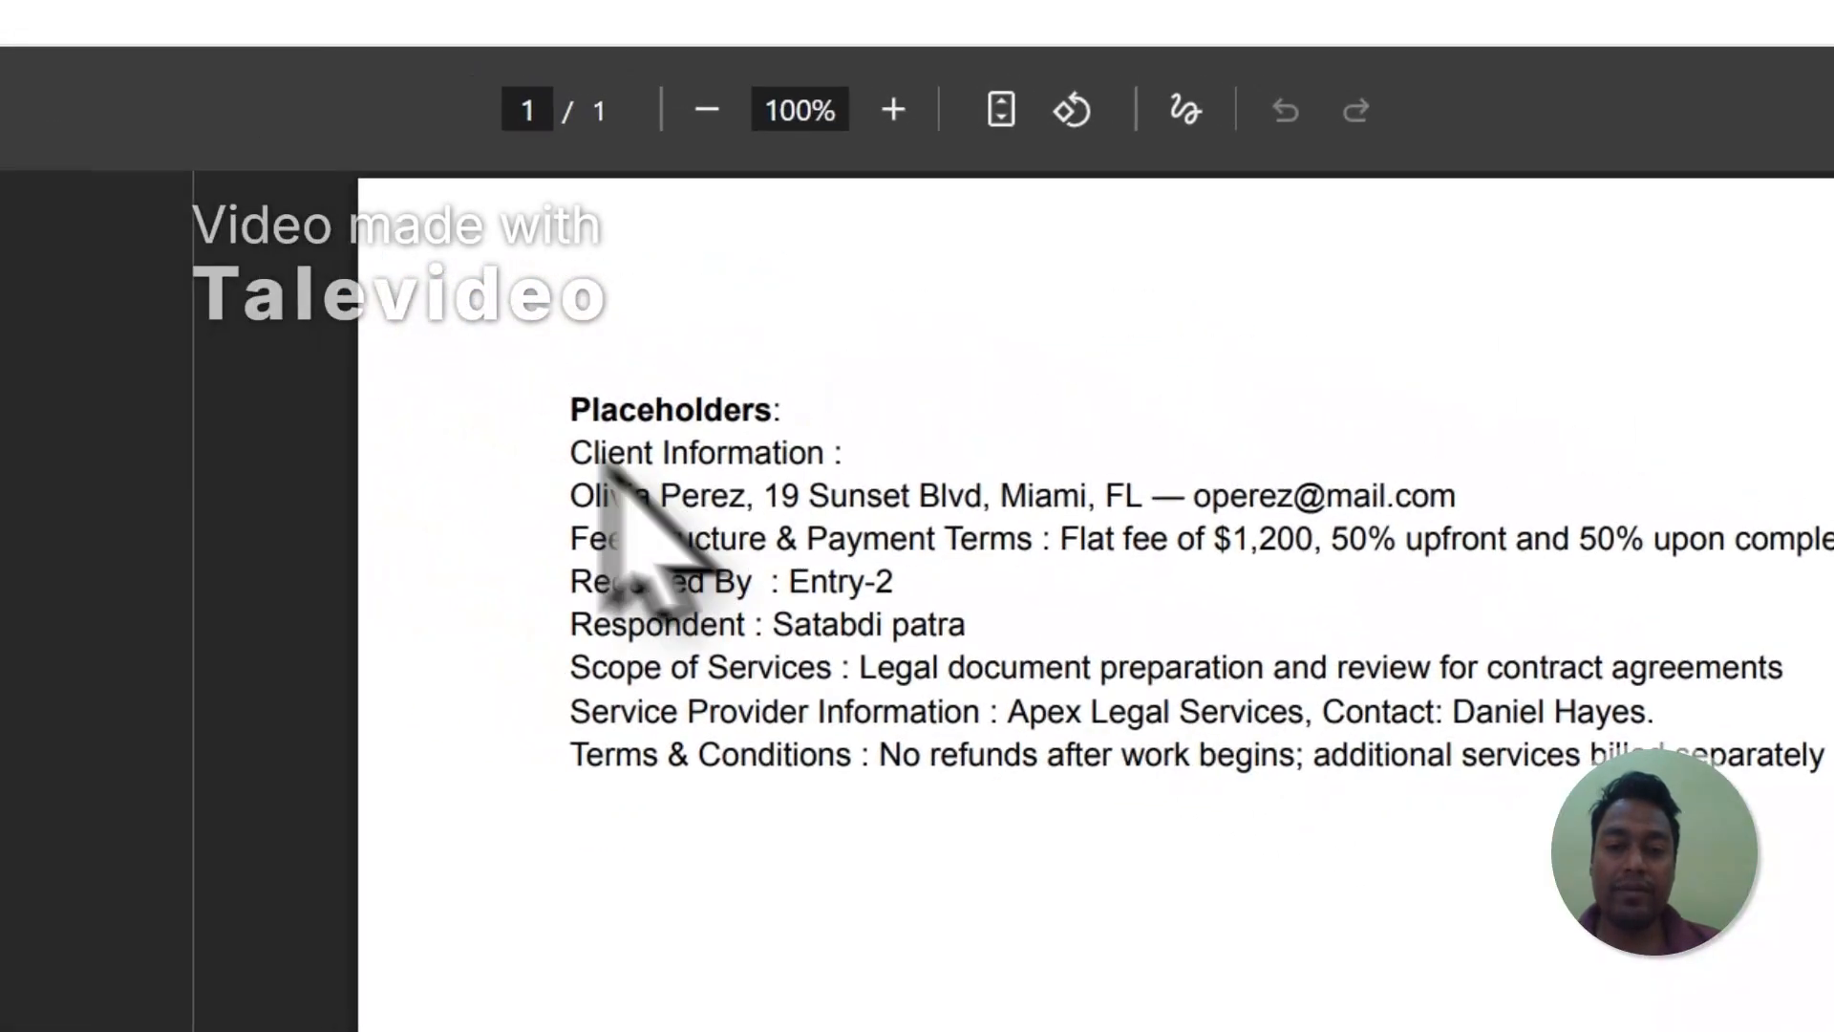
left_click(520, 116)
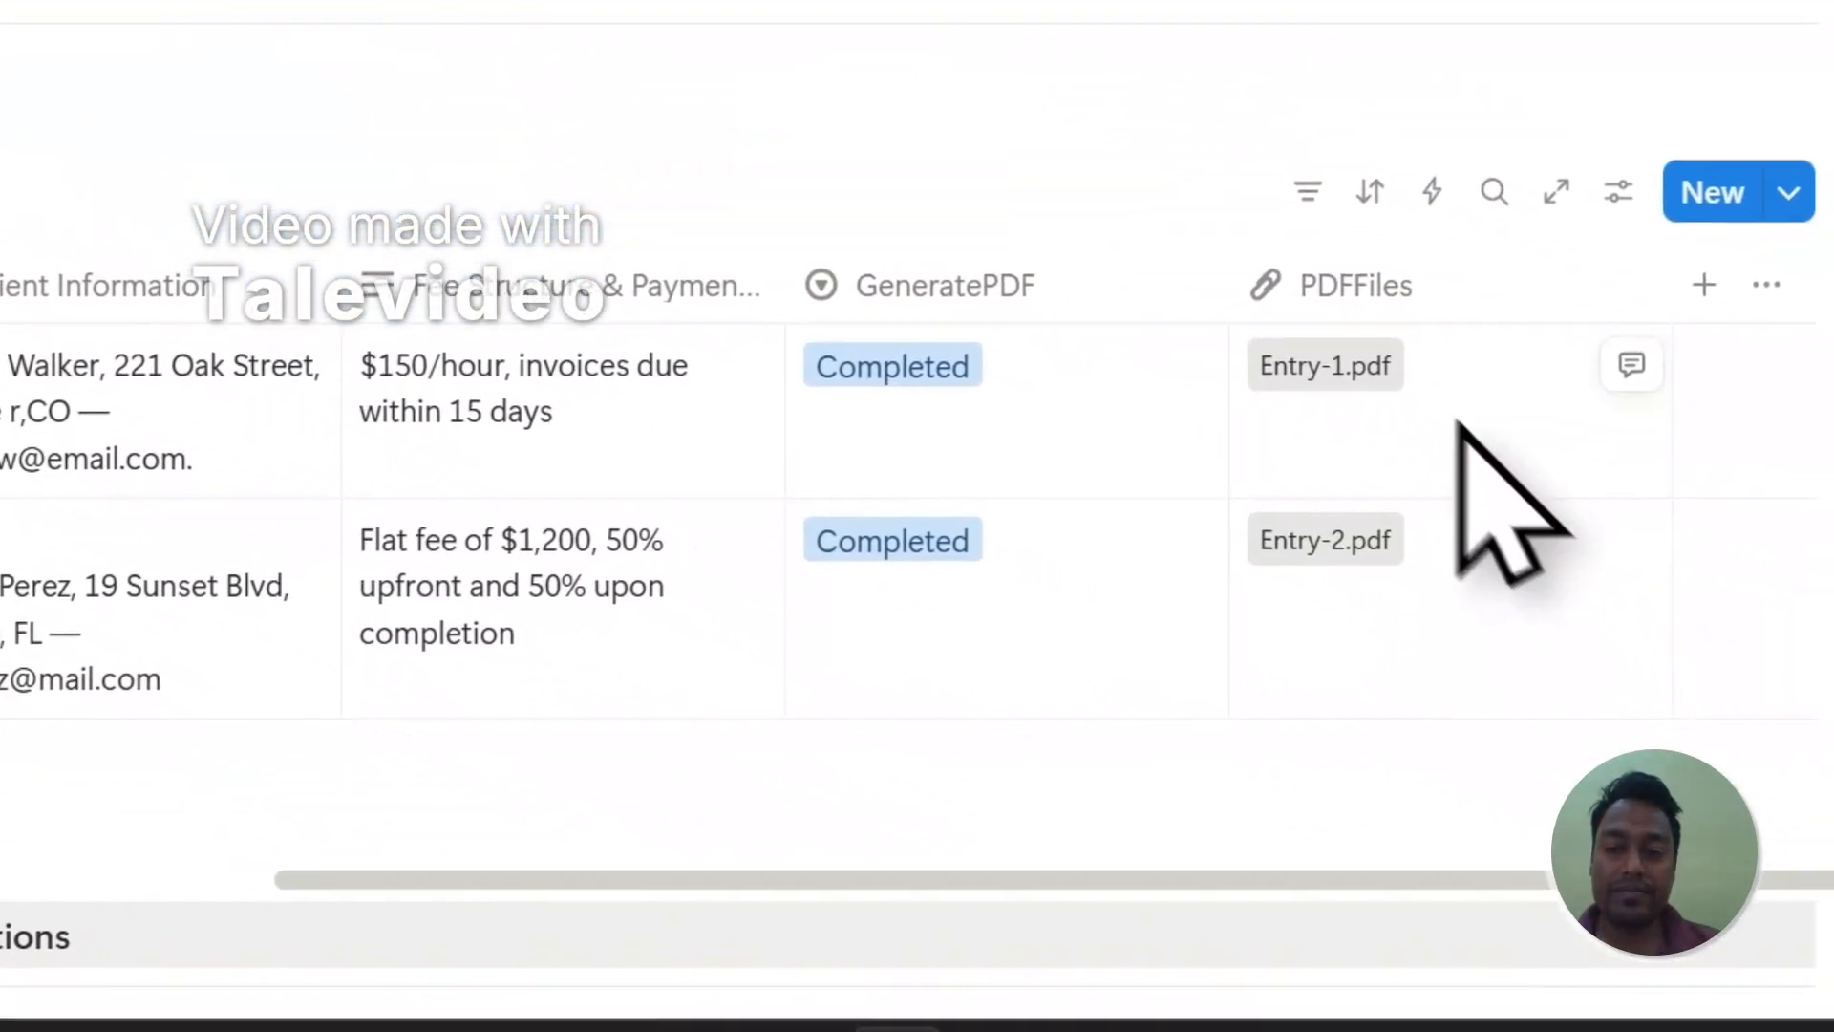
- Open Entry-1.pdf from the PDFFiles column and compare both generated PDFs with their entries in the Notion responses table
left_click(1322, 631)
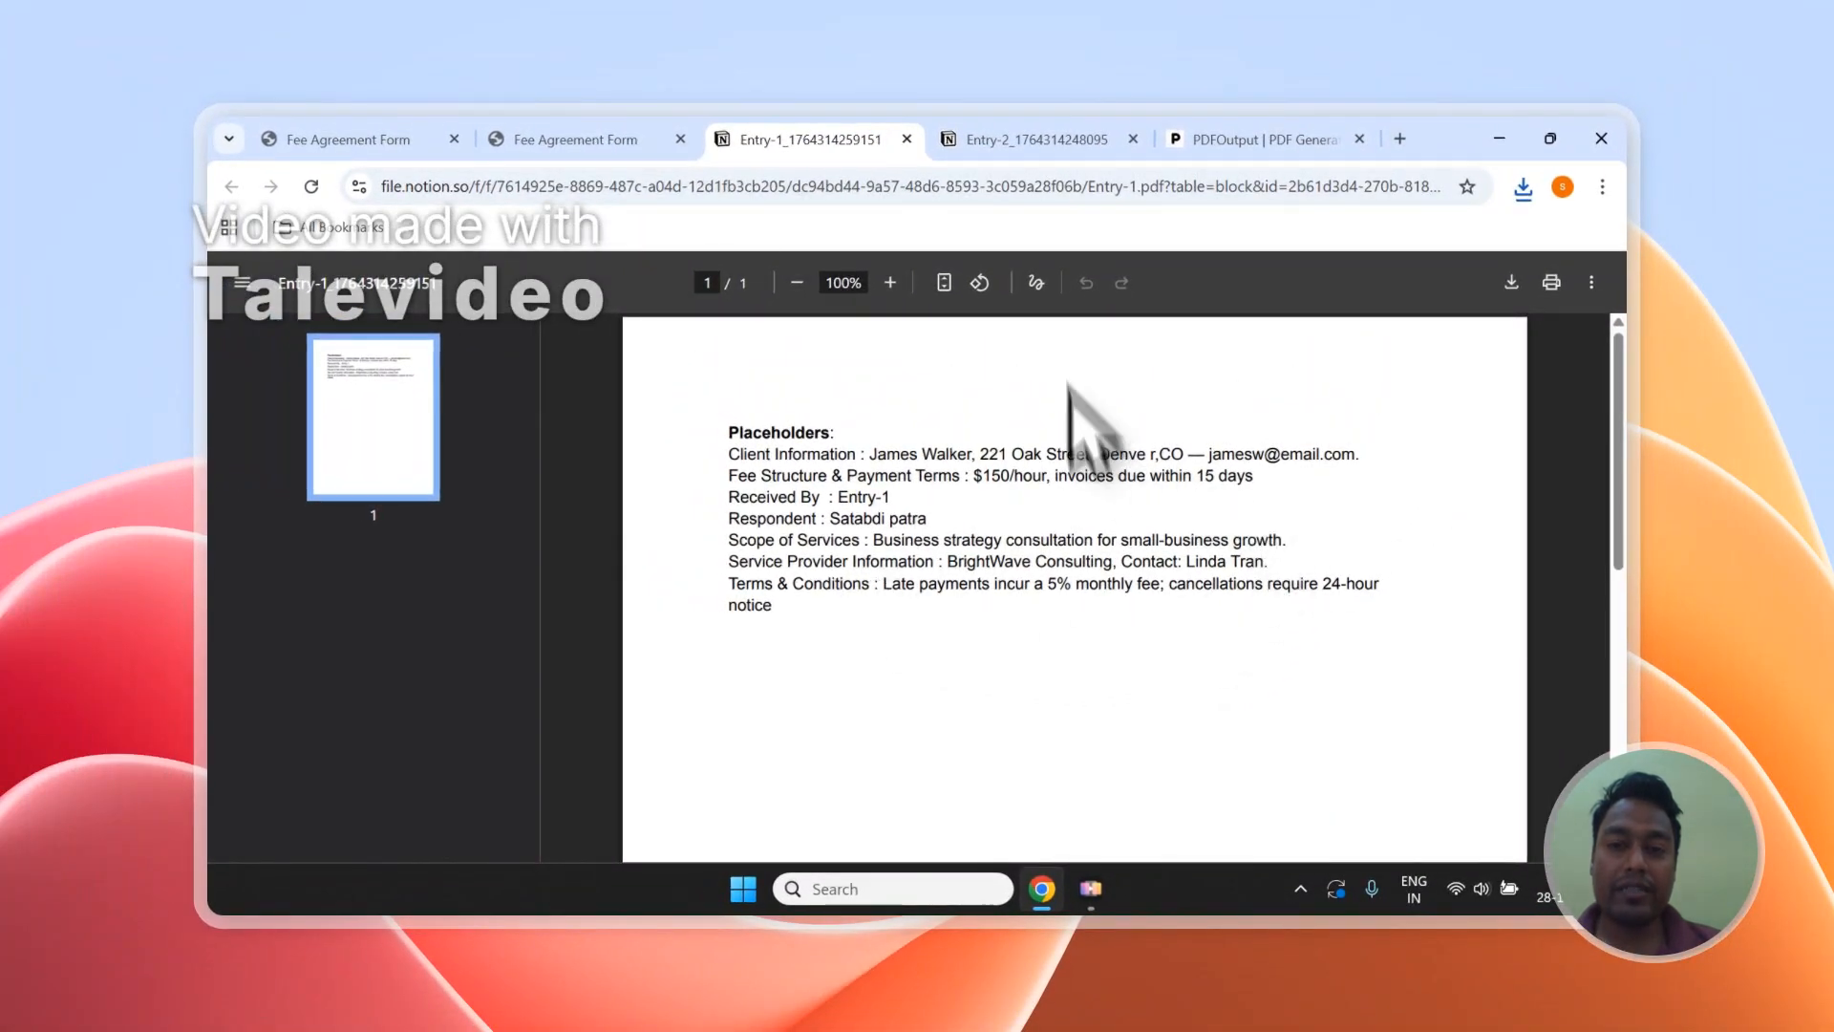
left_click(1061, 140)
left_click(864, 140)
left_click(617, 134)
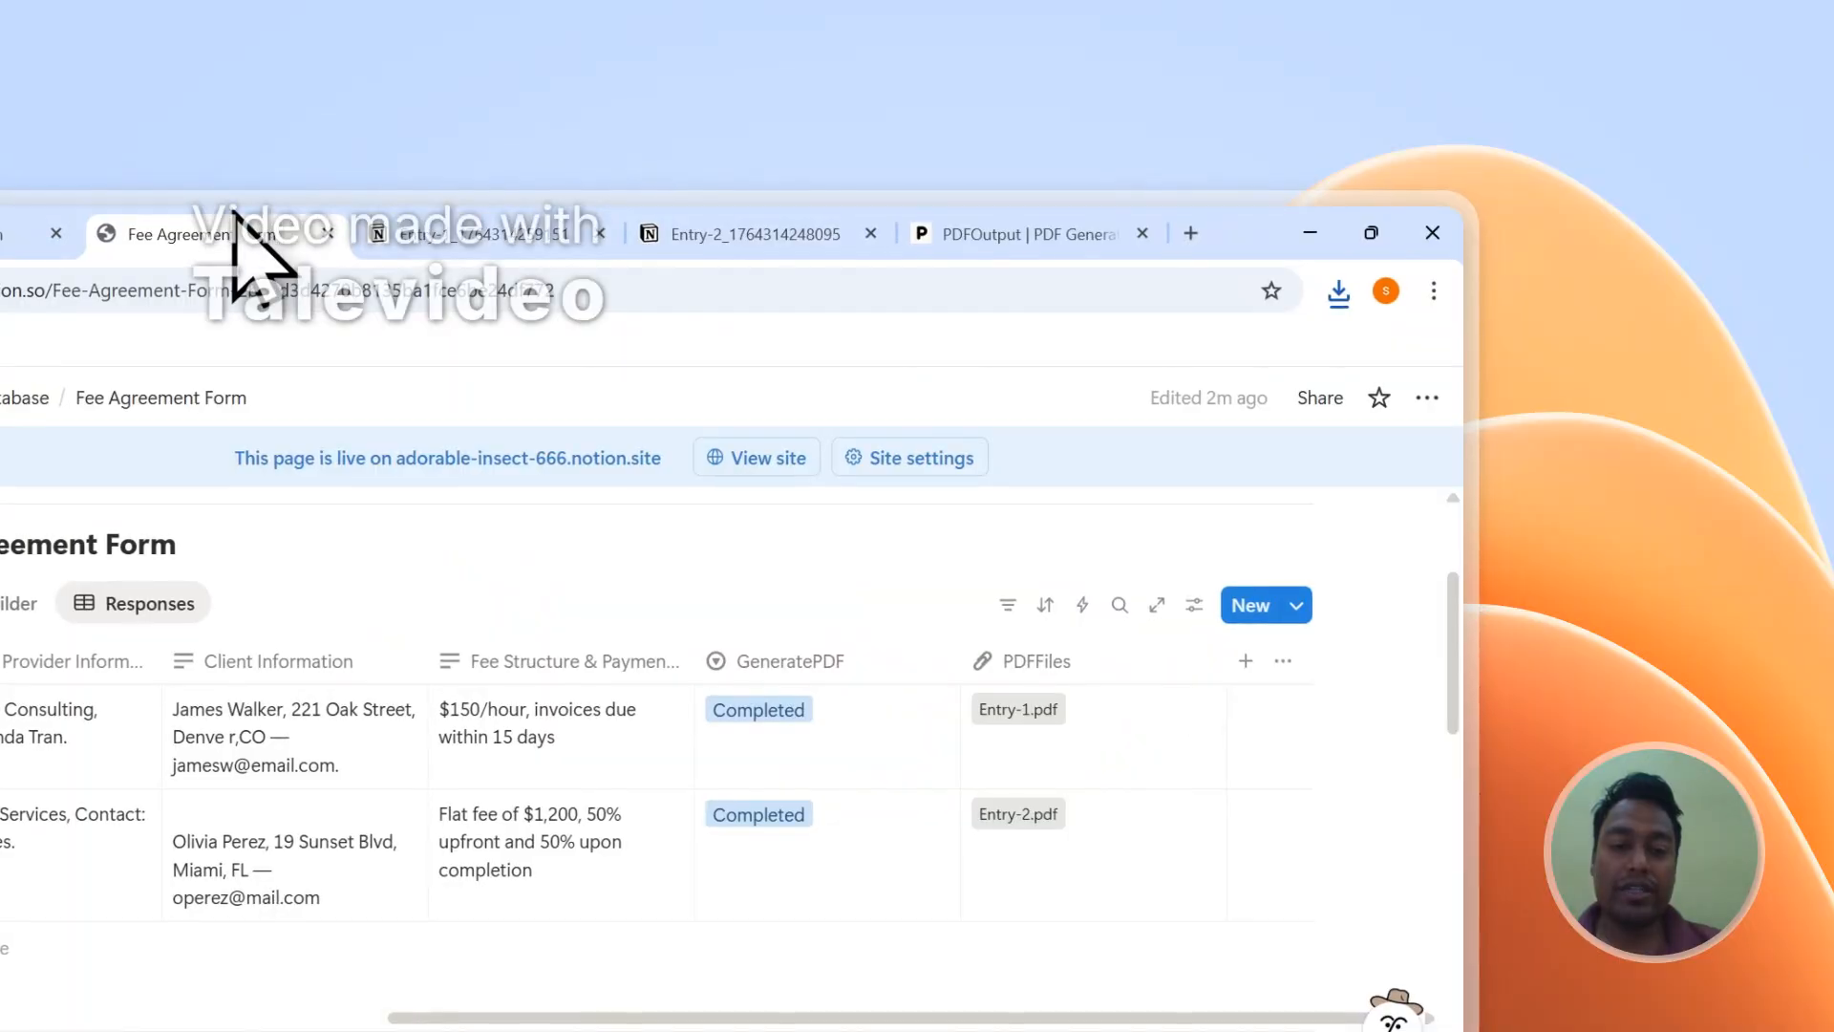
left_click(781, 237)
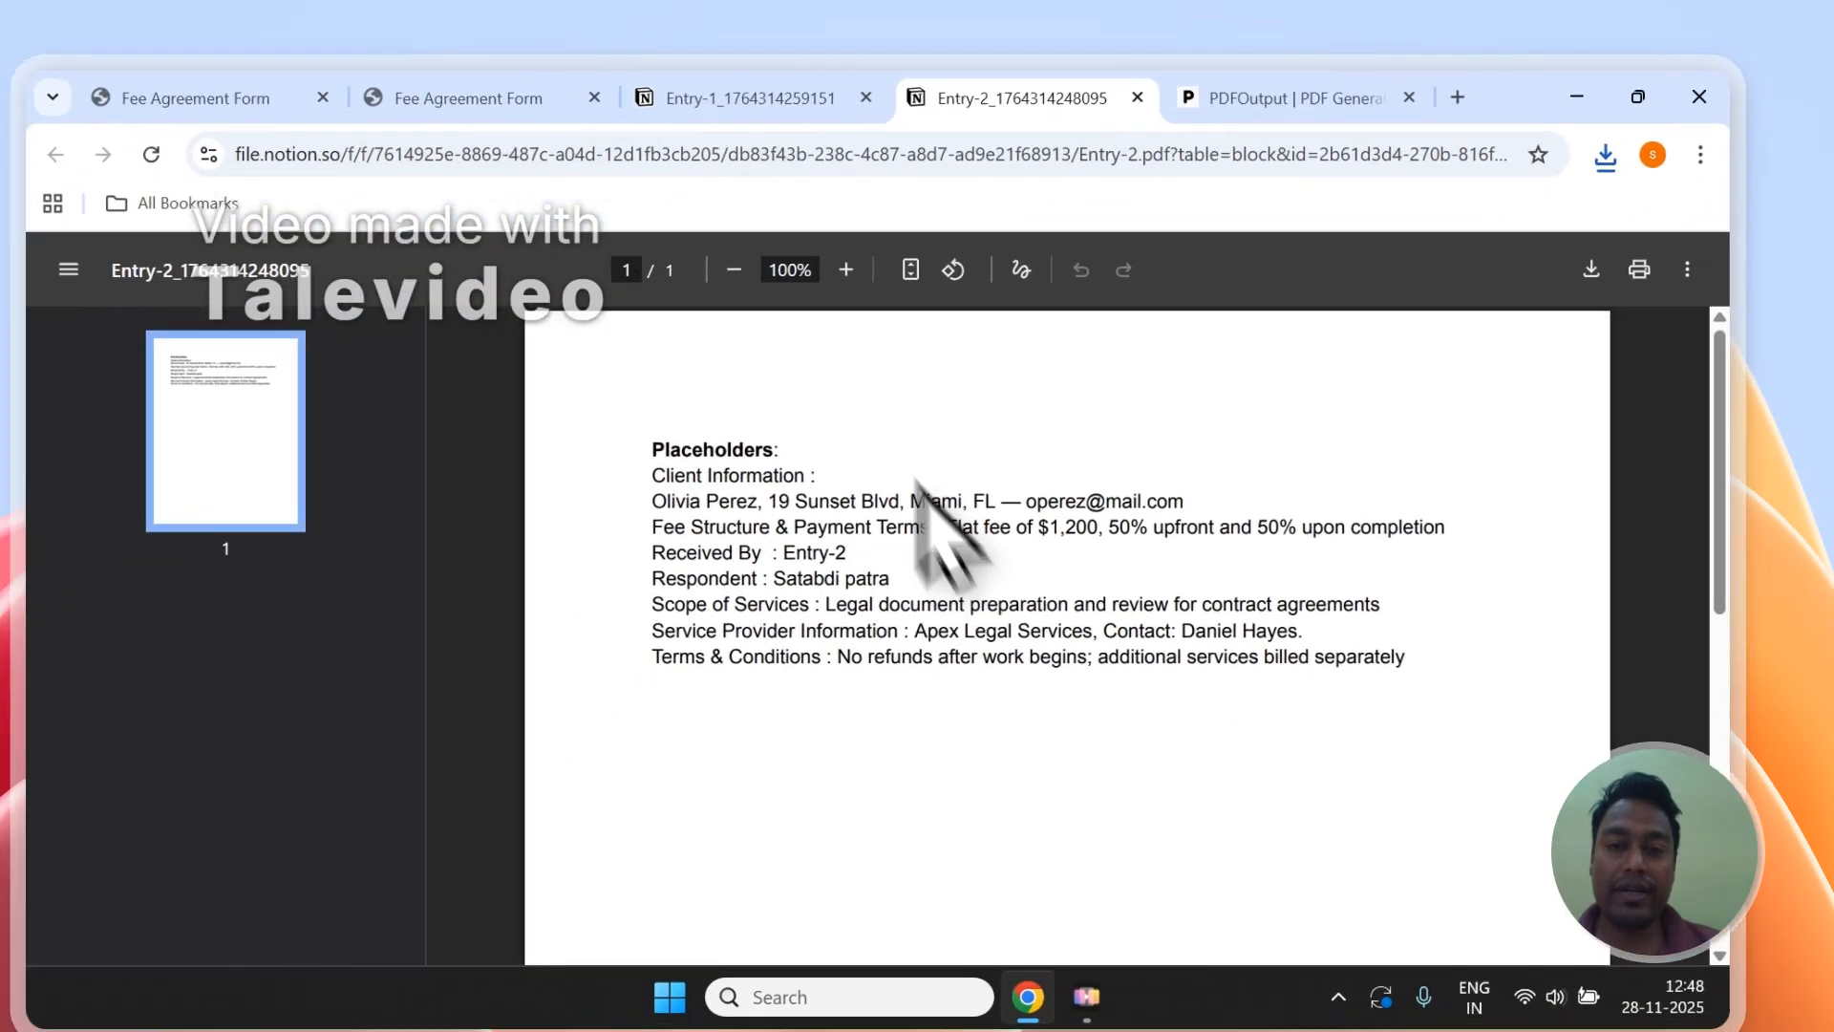
left_click(549, 234)
- Close the Entry-1 and Entry-2 PDF previews and return to the Step 3 mapping section of PDFOutput
left_click(995, 234)
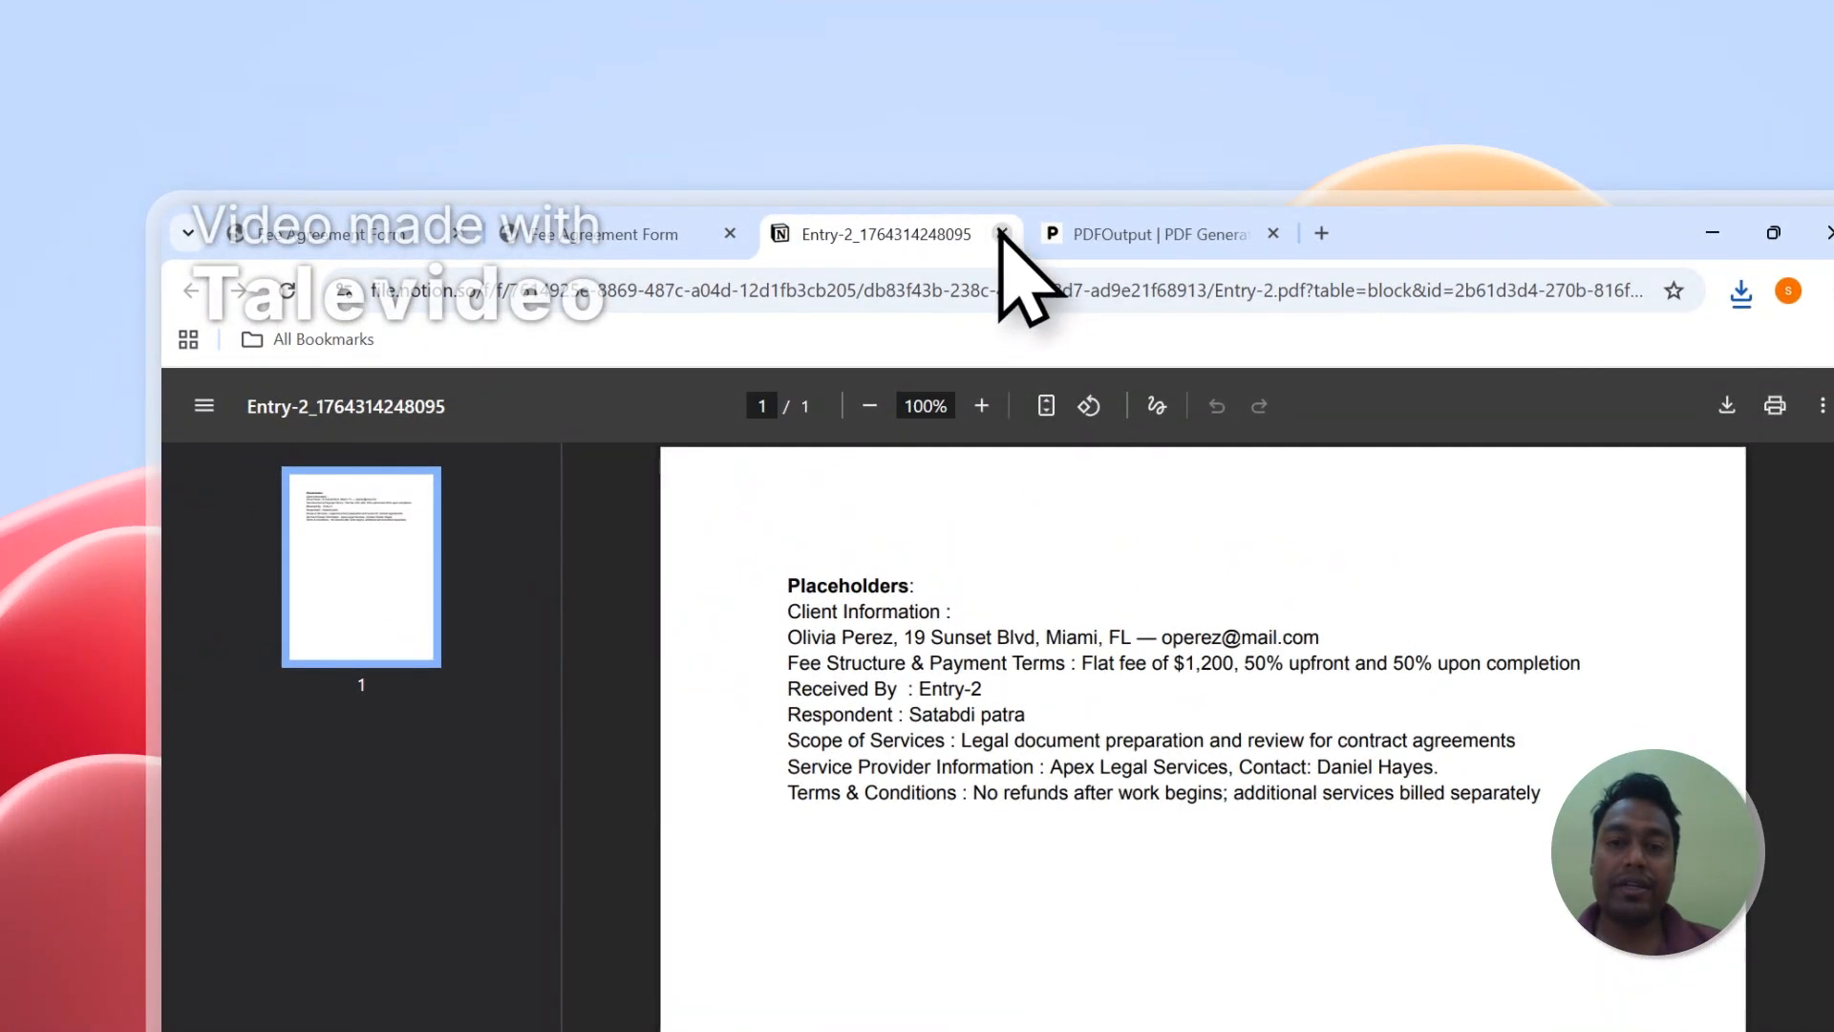
left_click(995, 234)
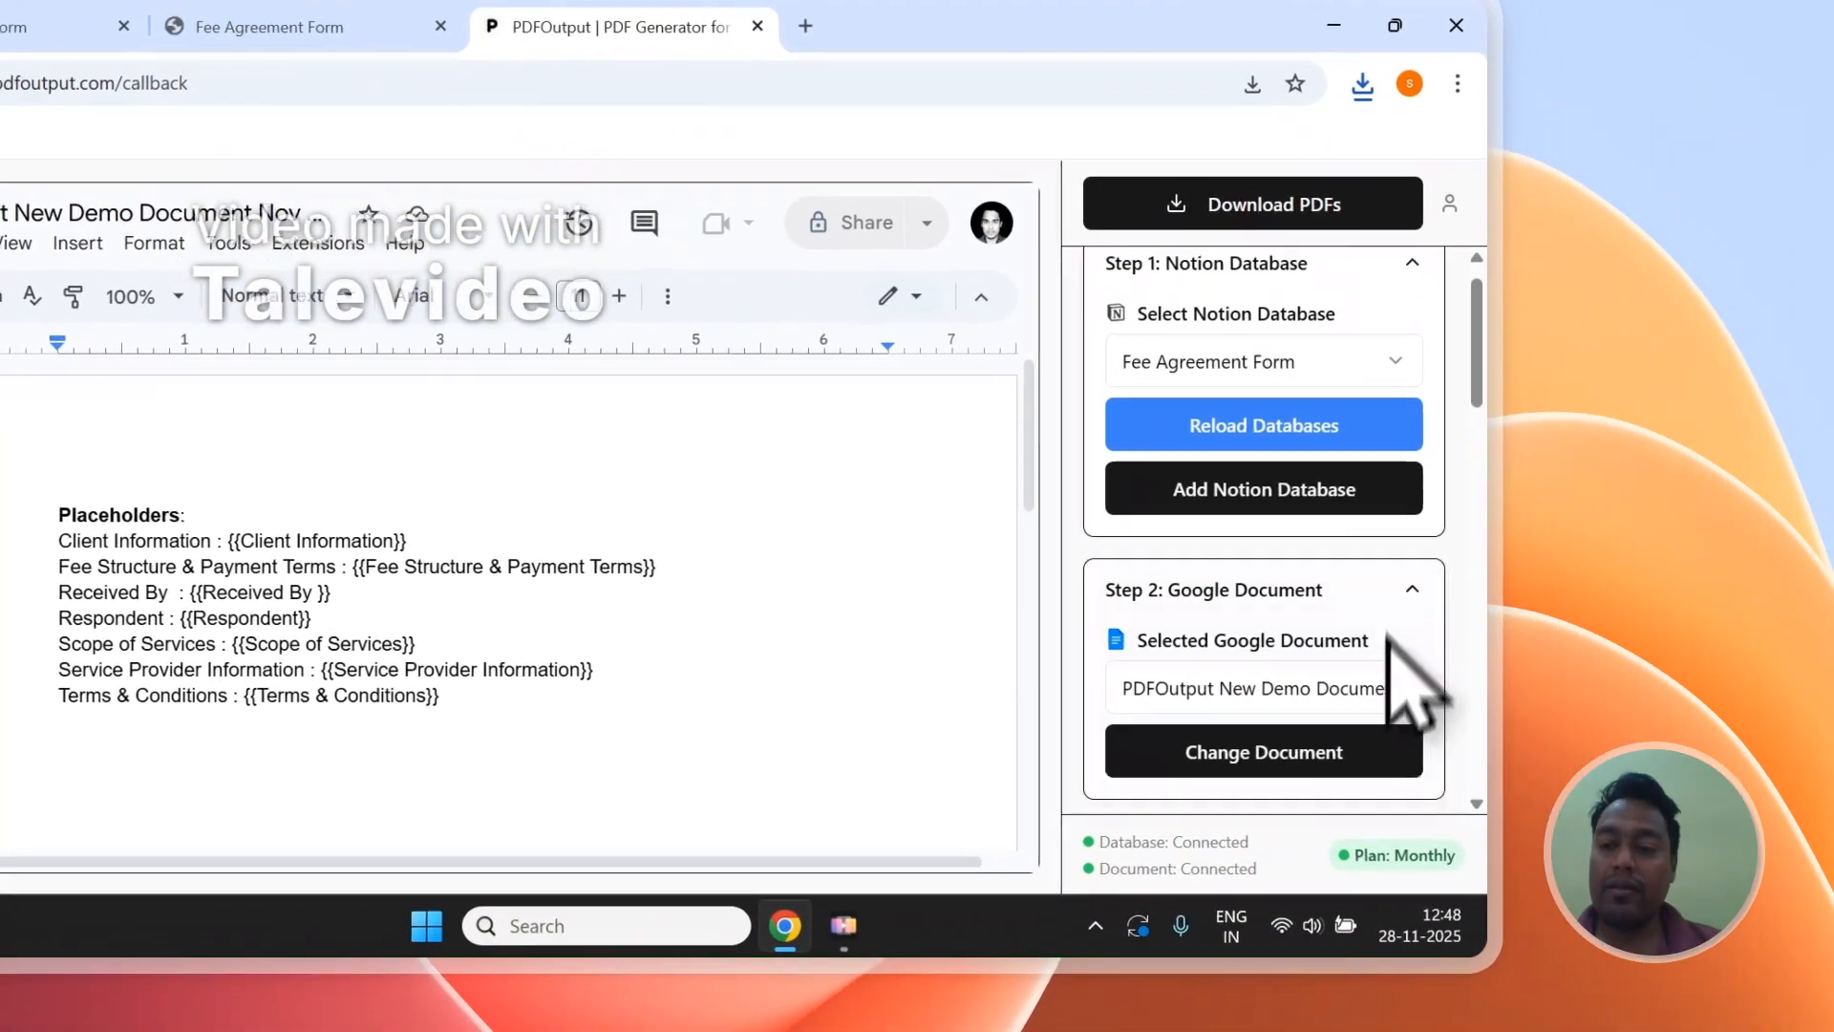
scroll(1390, 650, "down", 4)
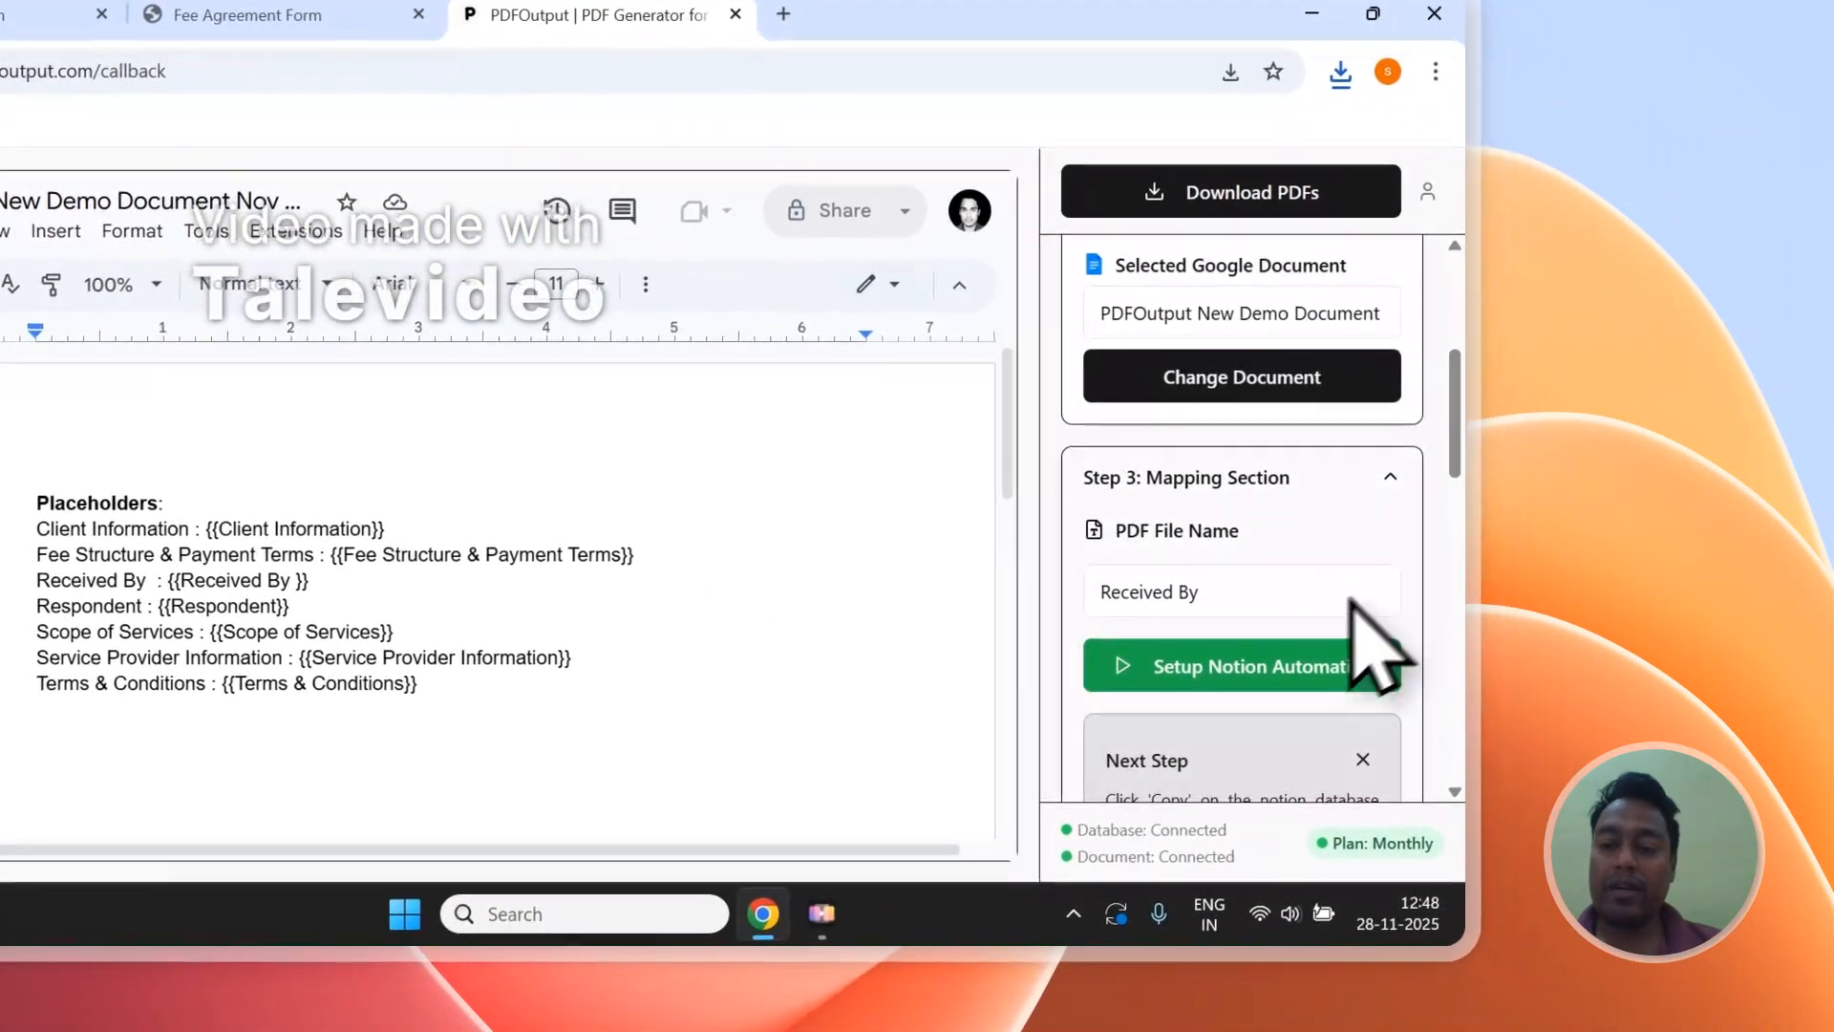
- Check the live Fee Agreement Form, add a blank entry to the Notion responses table, and set its GeneratePDF status to Ready to Generate
scroll(1376, 635, "down", 3)
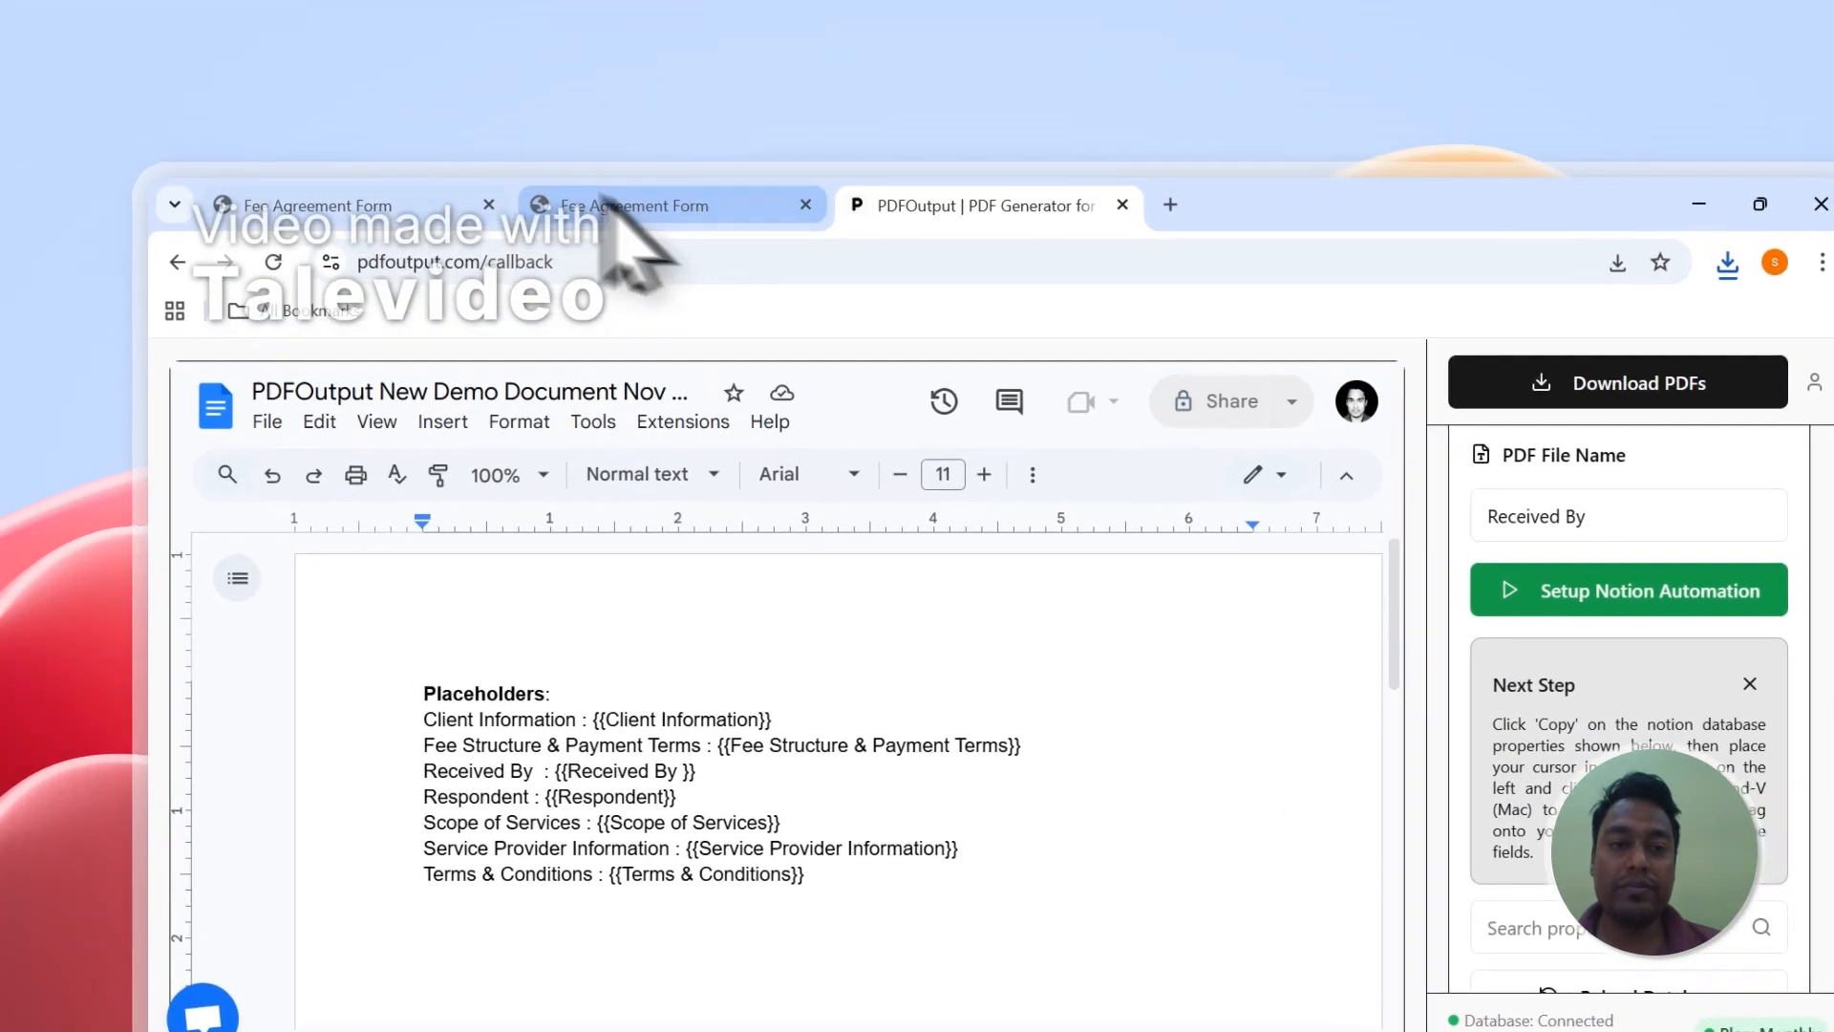
left_click(67, 15)
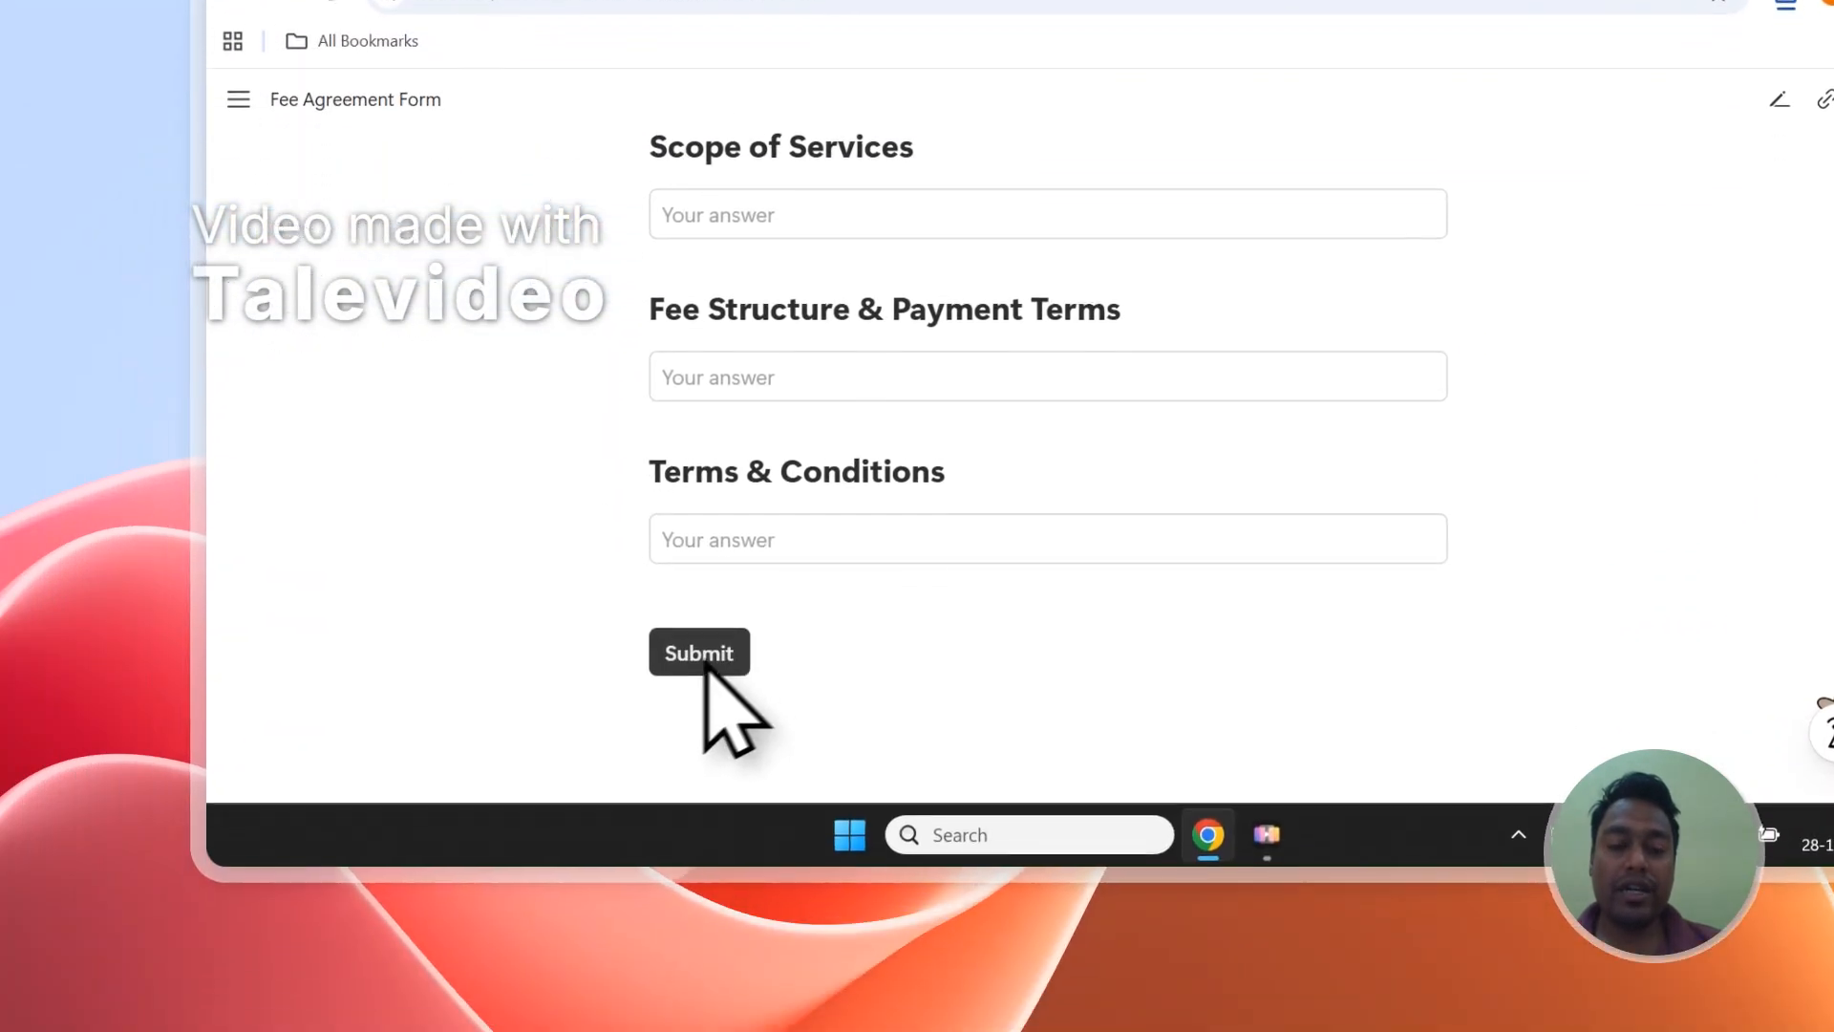
left_click(702, 126)
left_click(434, 677)
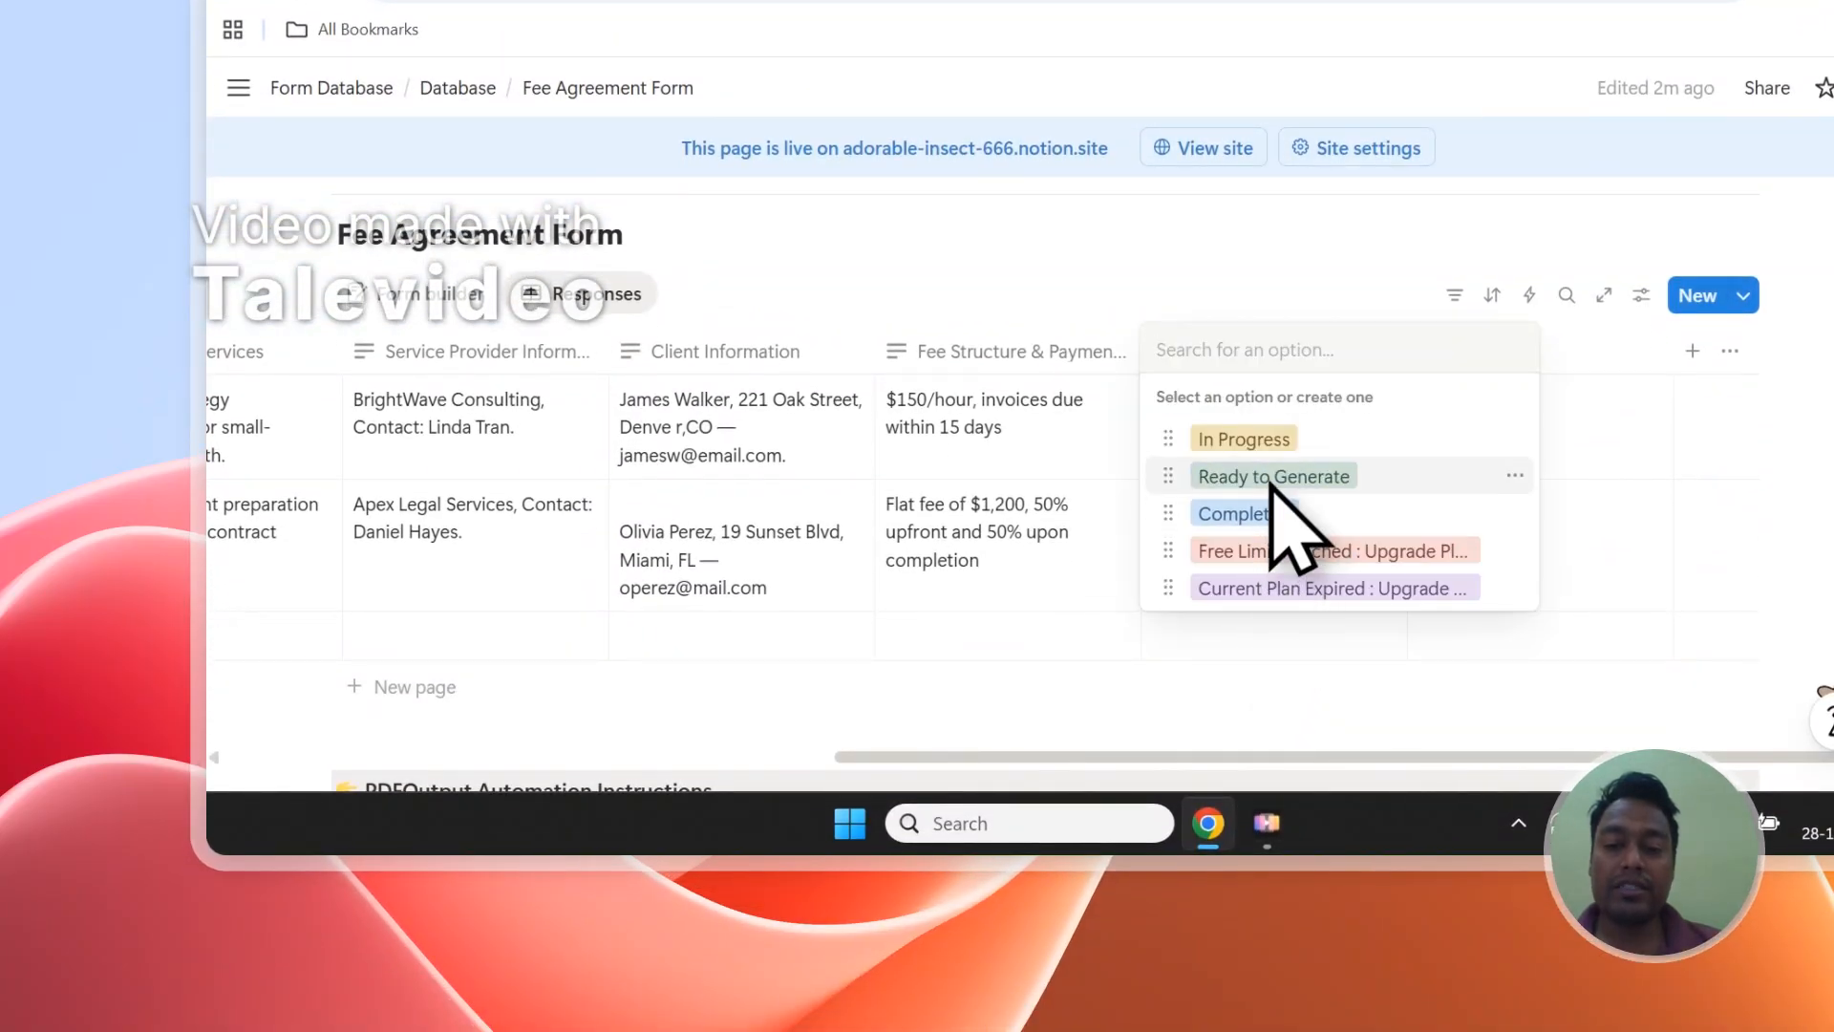
left_click(1274, 475)
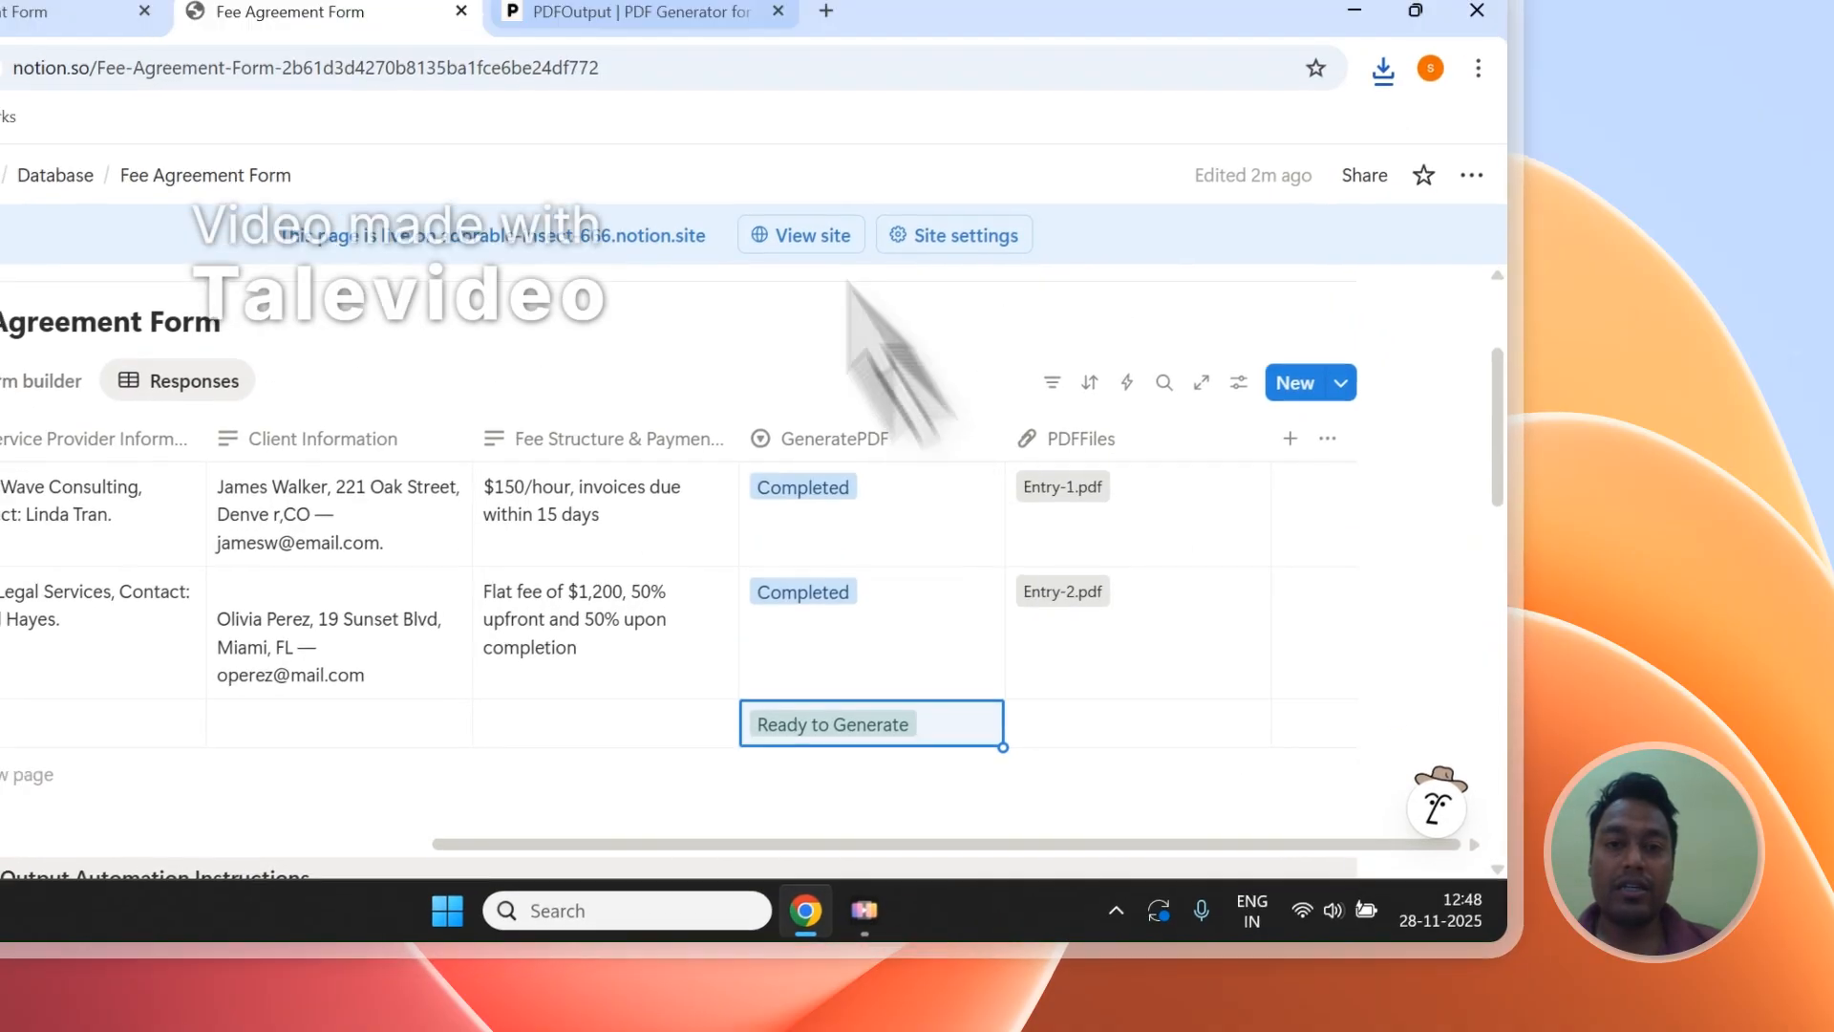
- Review the placeholder template and mapping section in PDFOutput alongside the GeneratePDF and PDFFiles columns of the Notion responses table
left_click(741, 209)
scroll(420, 712, "down", 1)
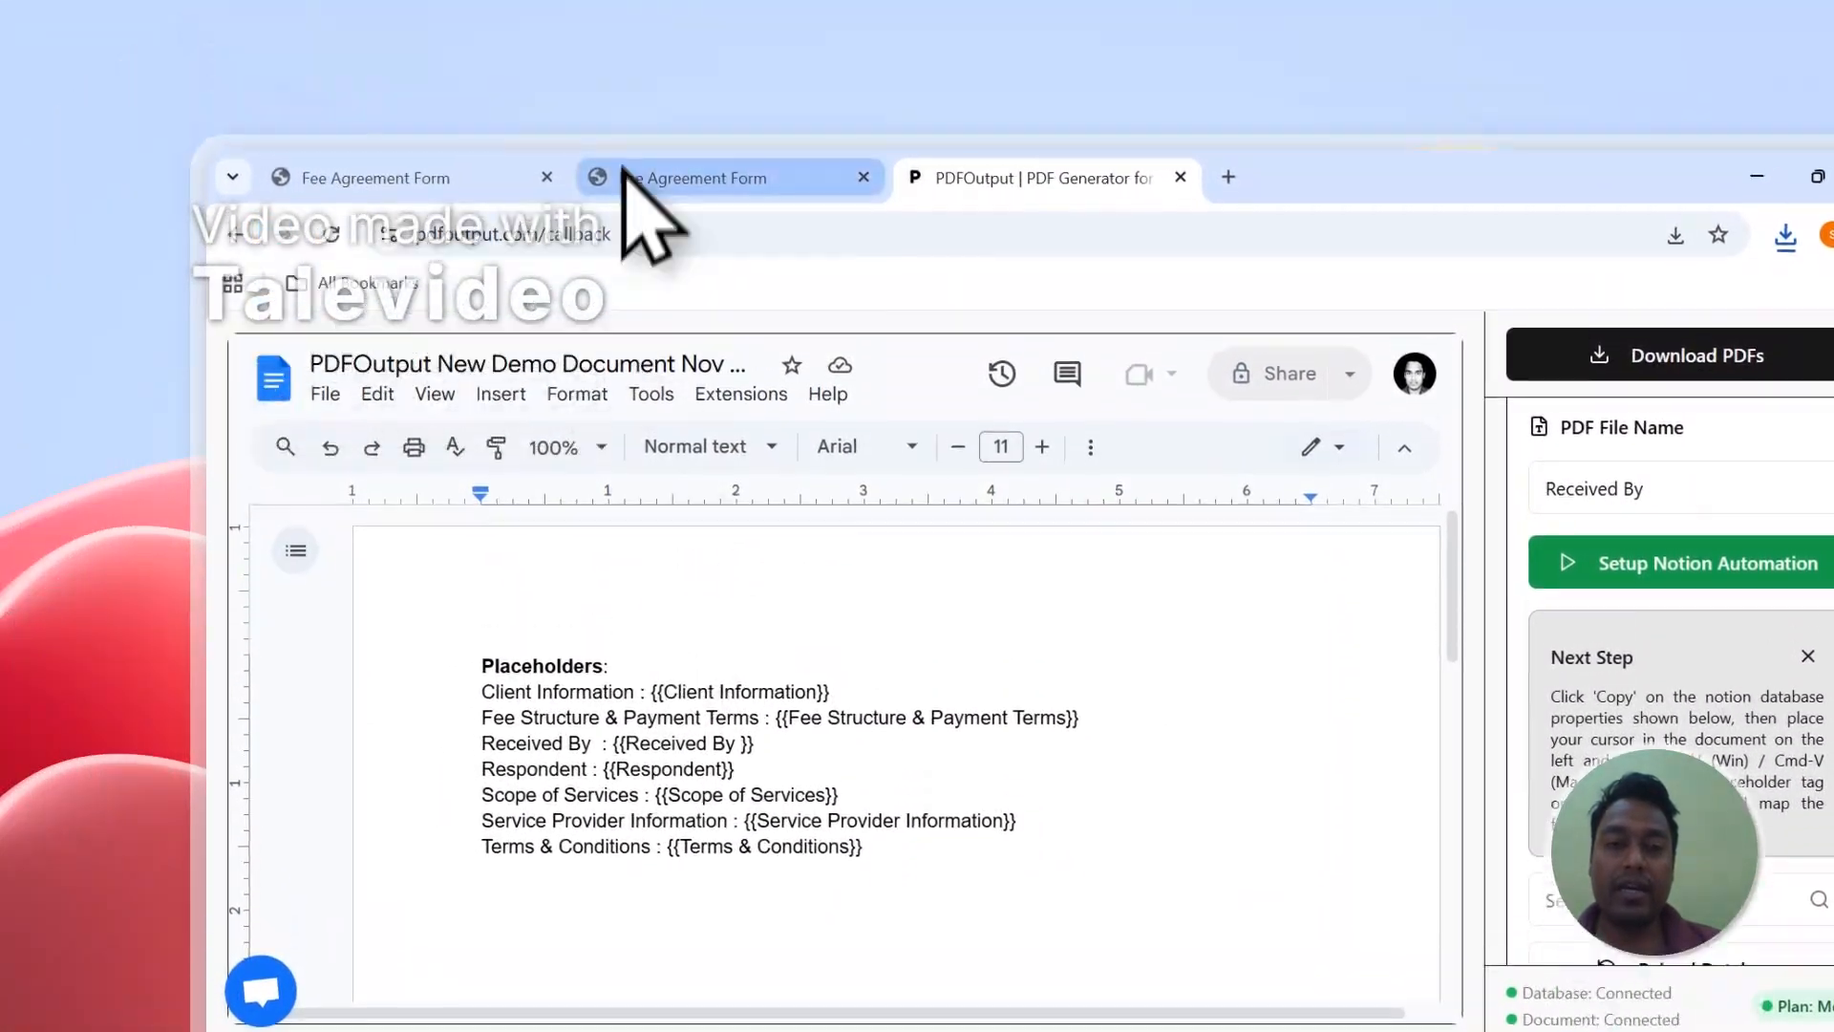
left_click(630, 34)
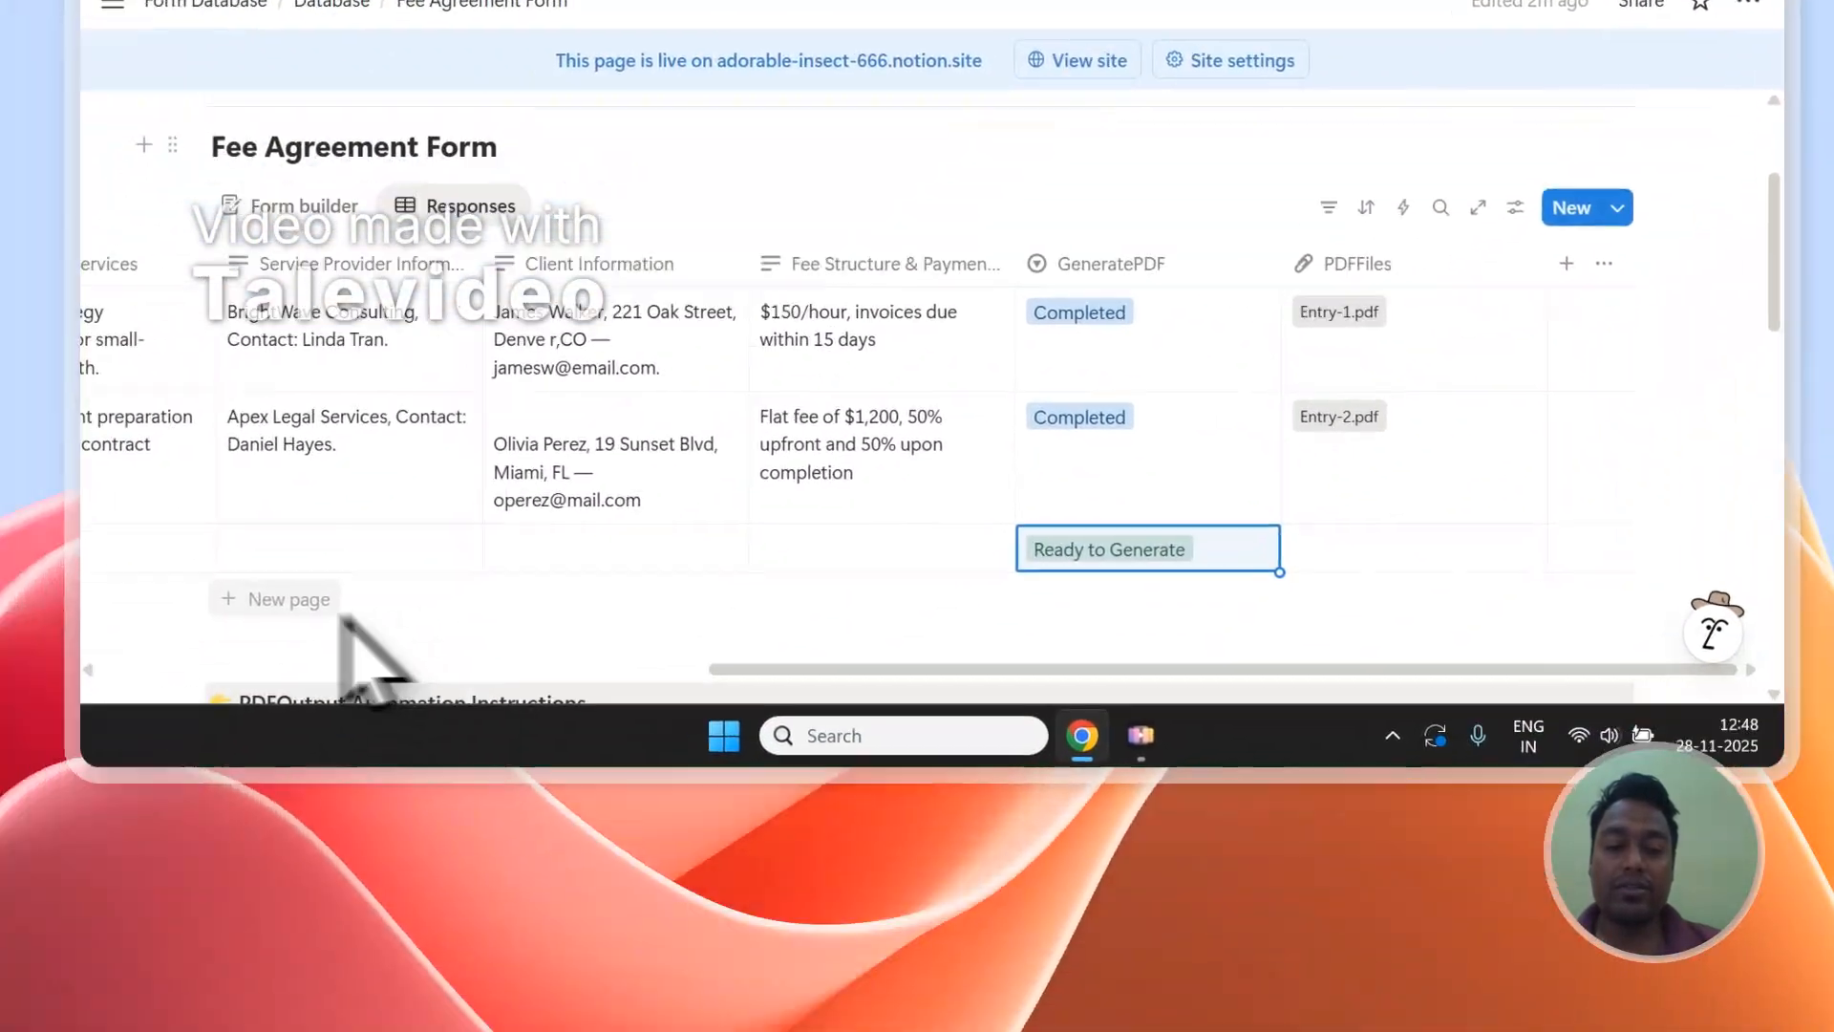
left_click(320, 606)
left_click(838, 881)
left_click(1333, 332)
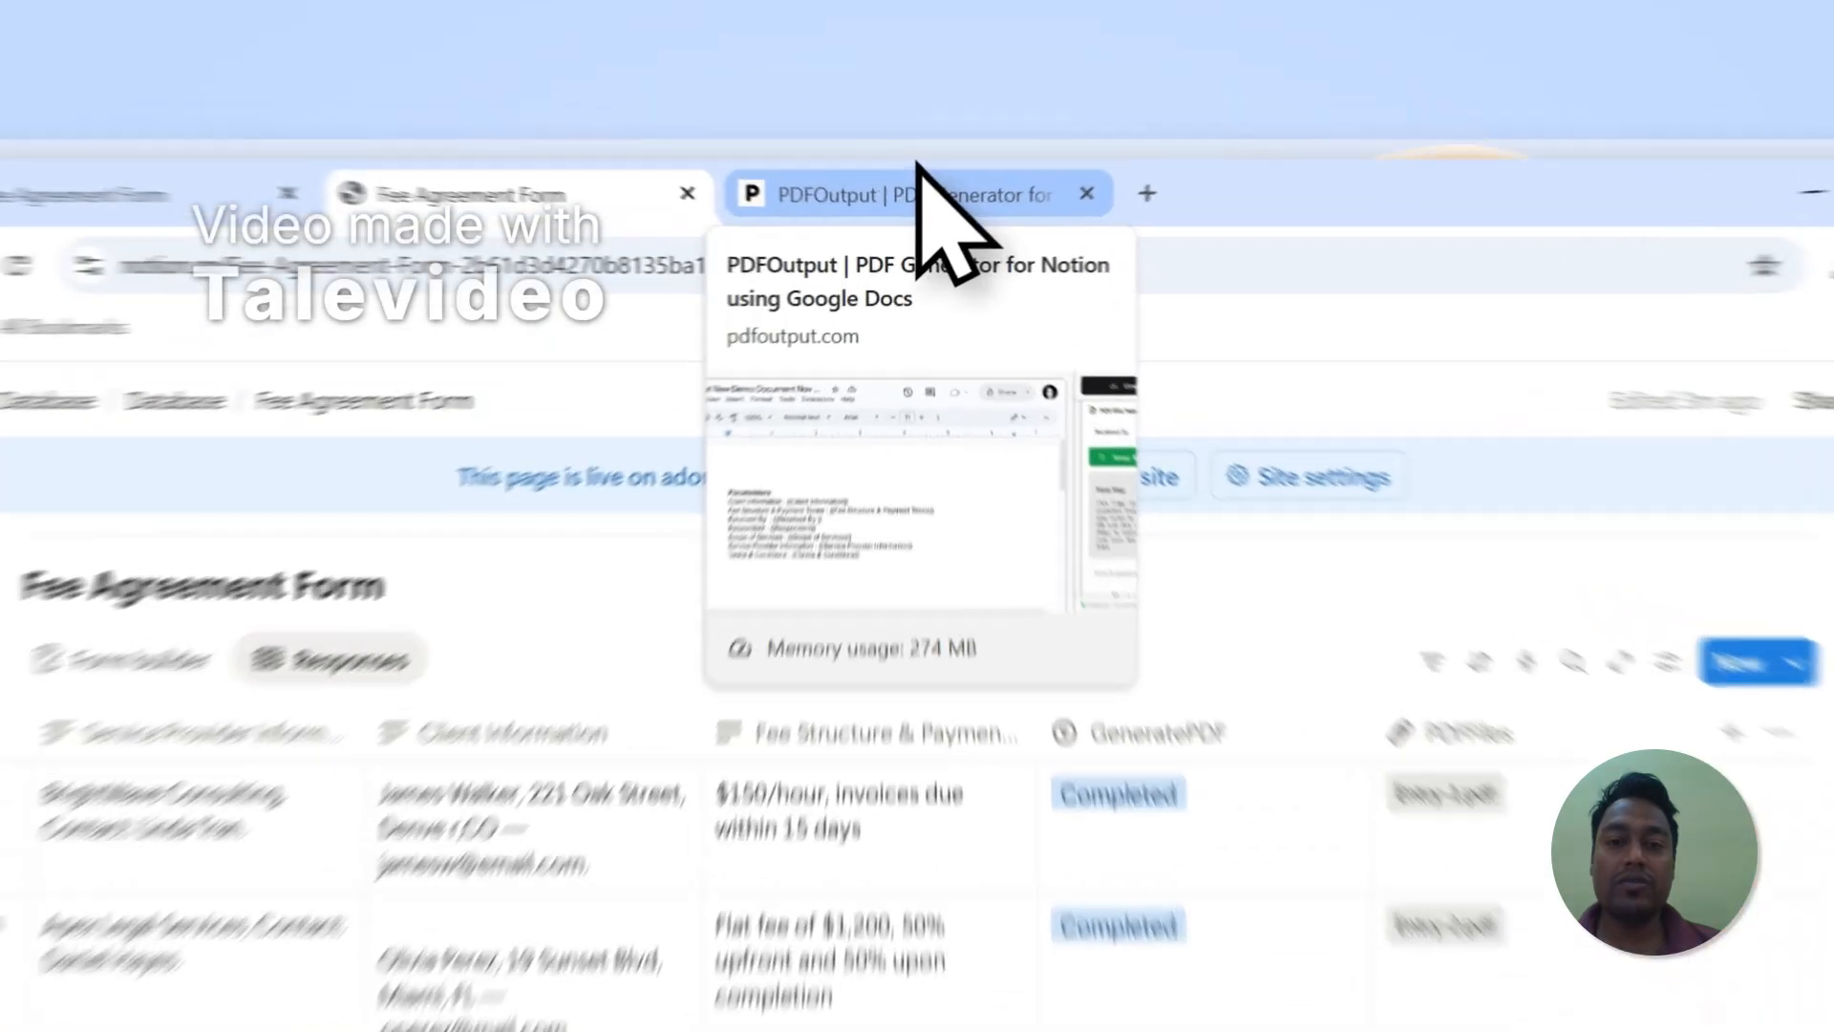
left_click(909, 134)
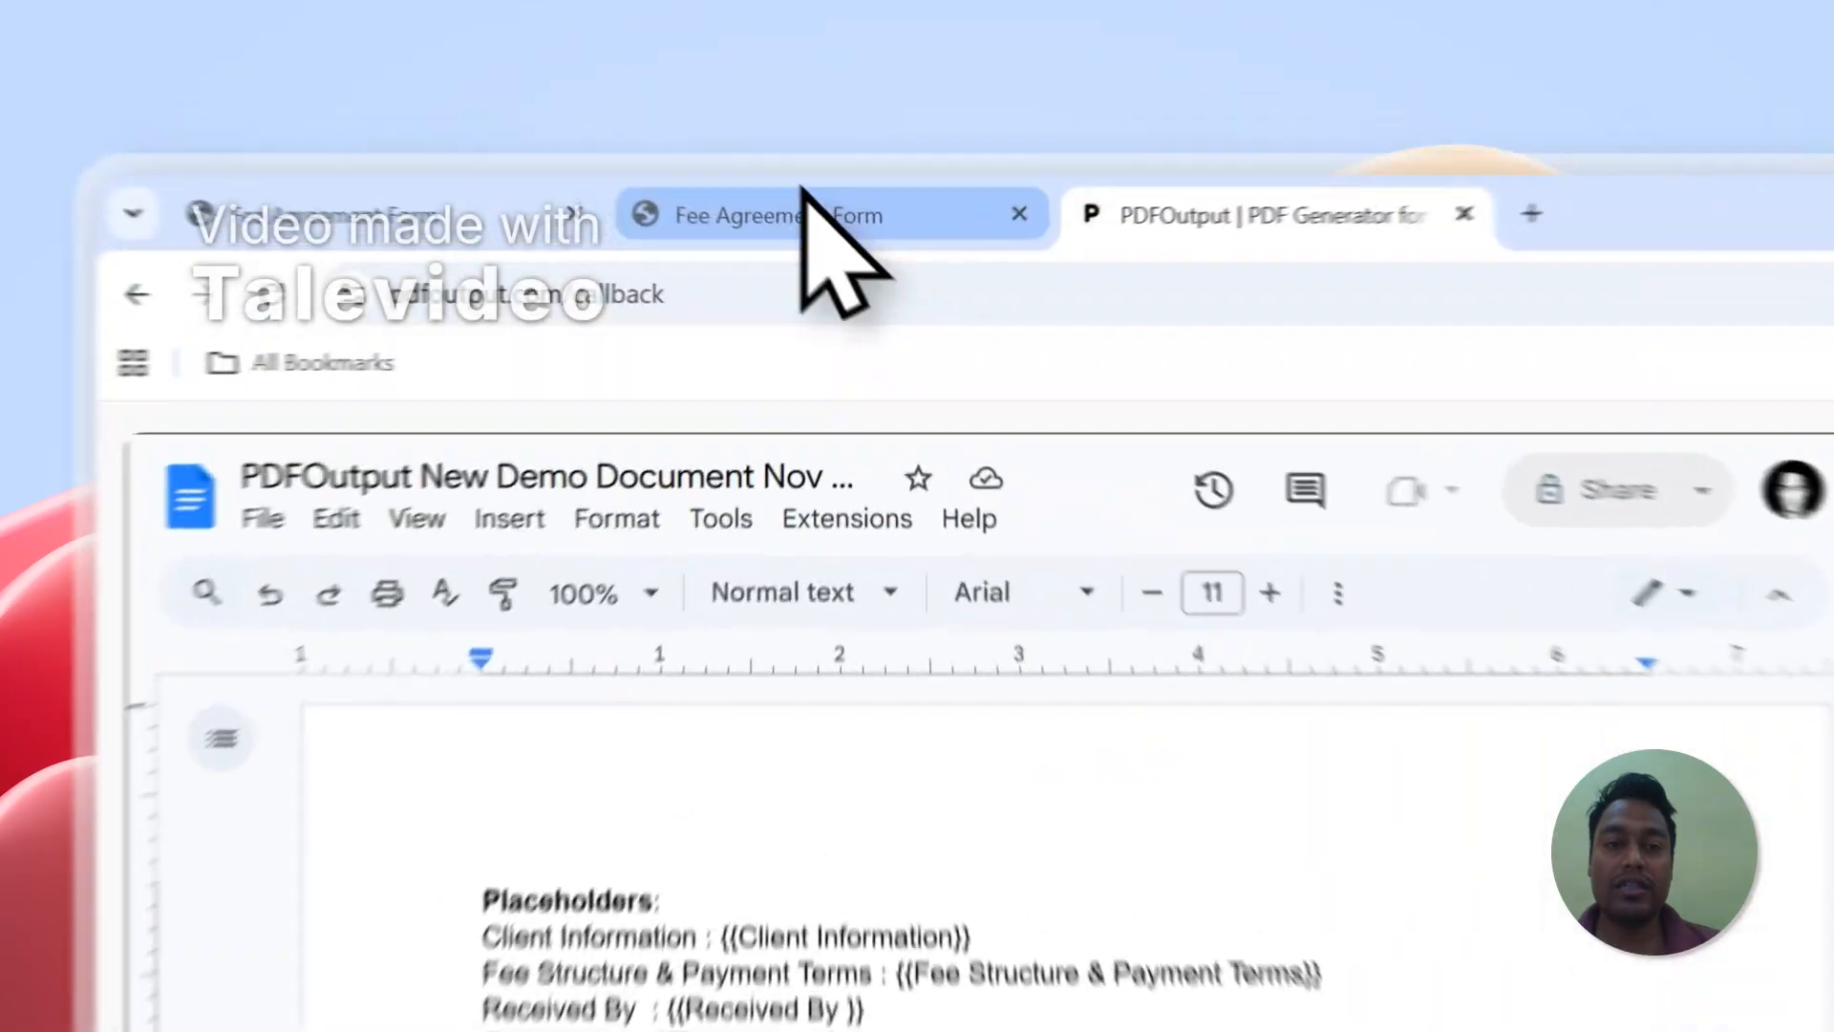
left_click(621, 139)
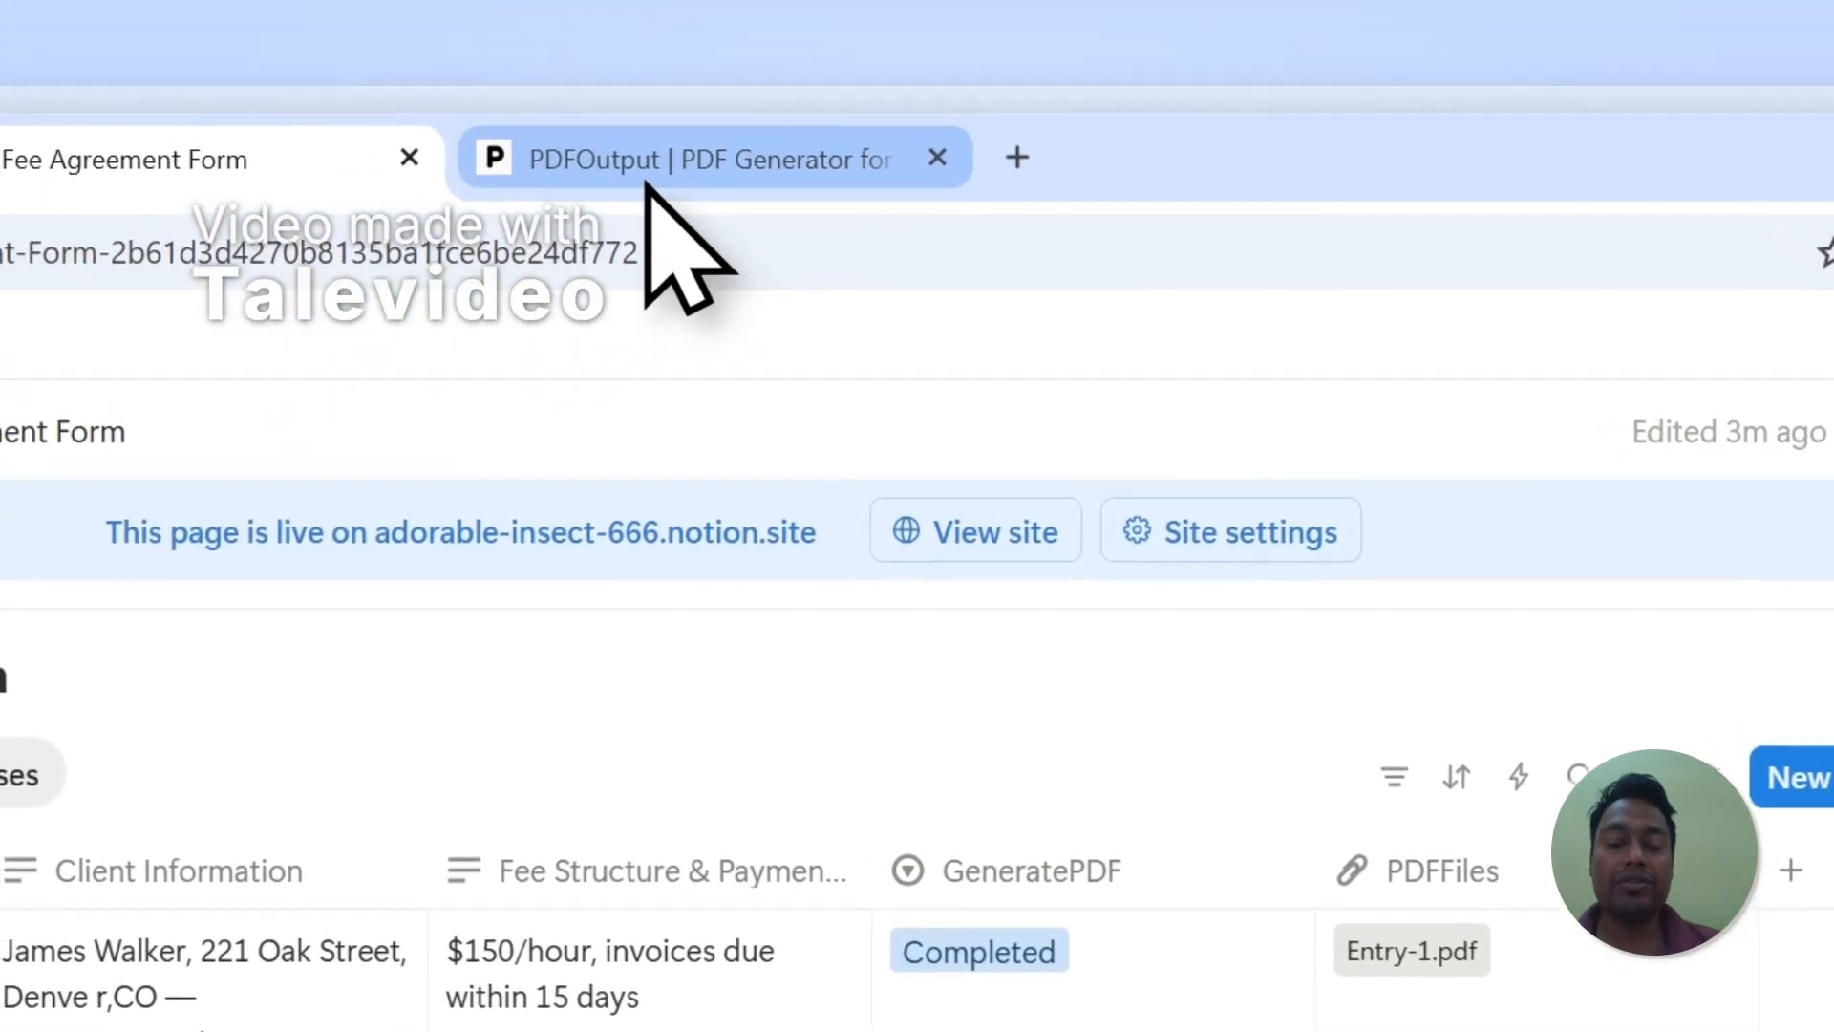
- Return to PDFOutput, open its support chat, and close the chat again
left_click(645, 180)
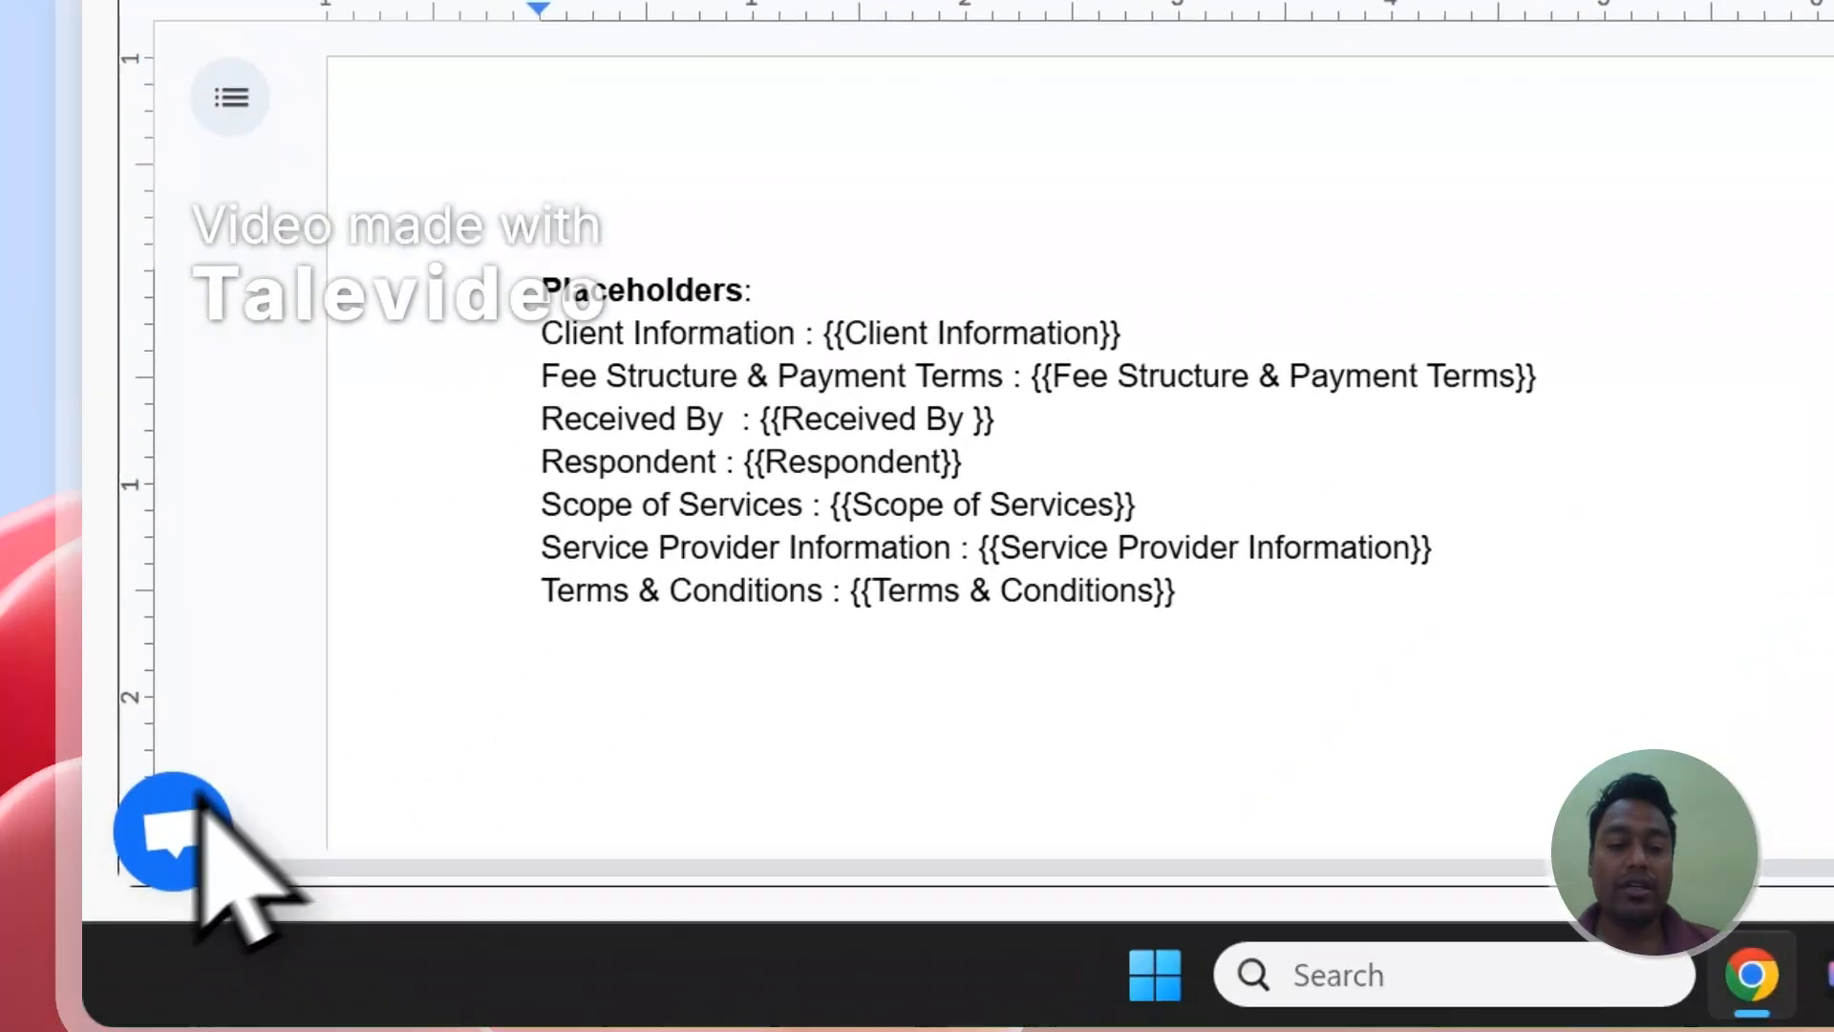
left_click(174, 833)
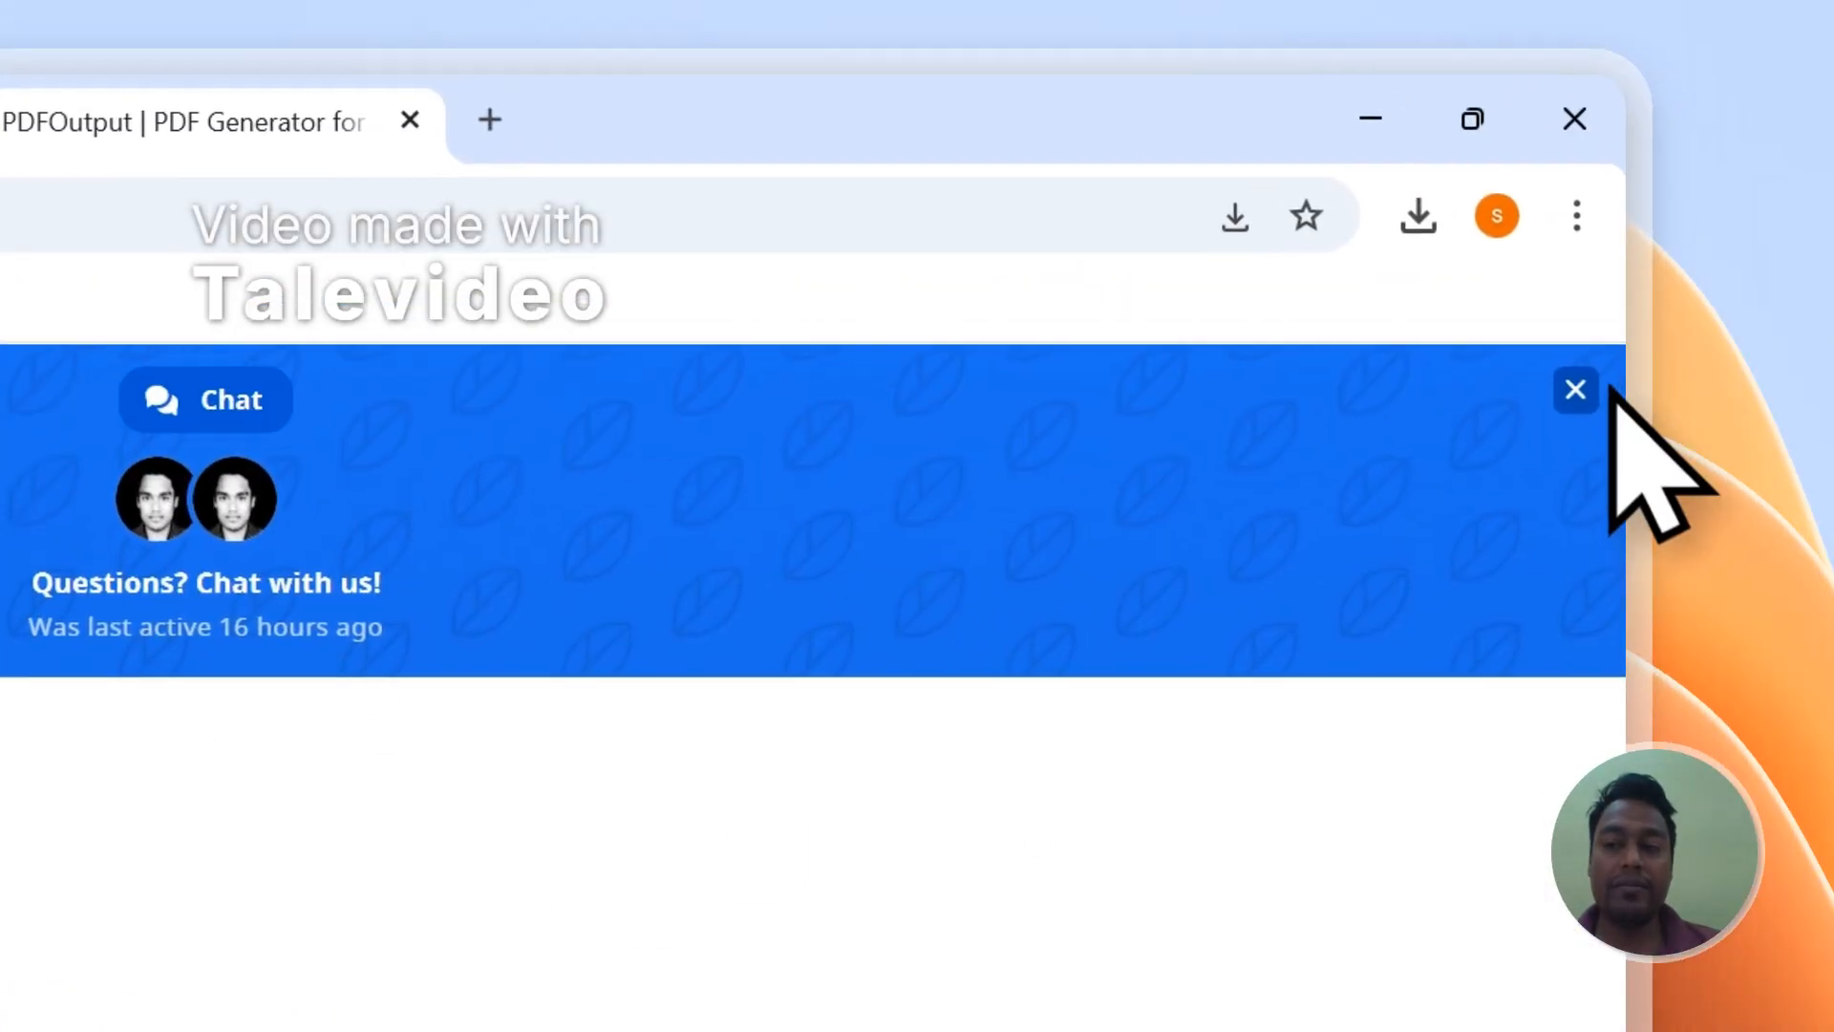
left_click(1576, 389)
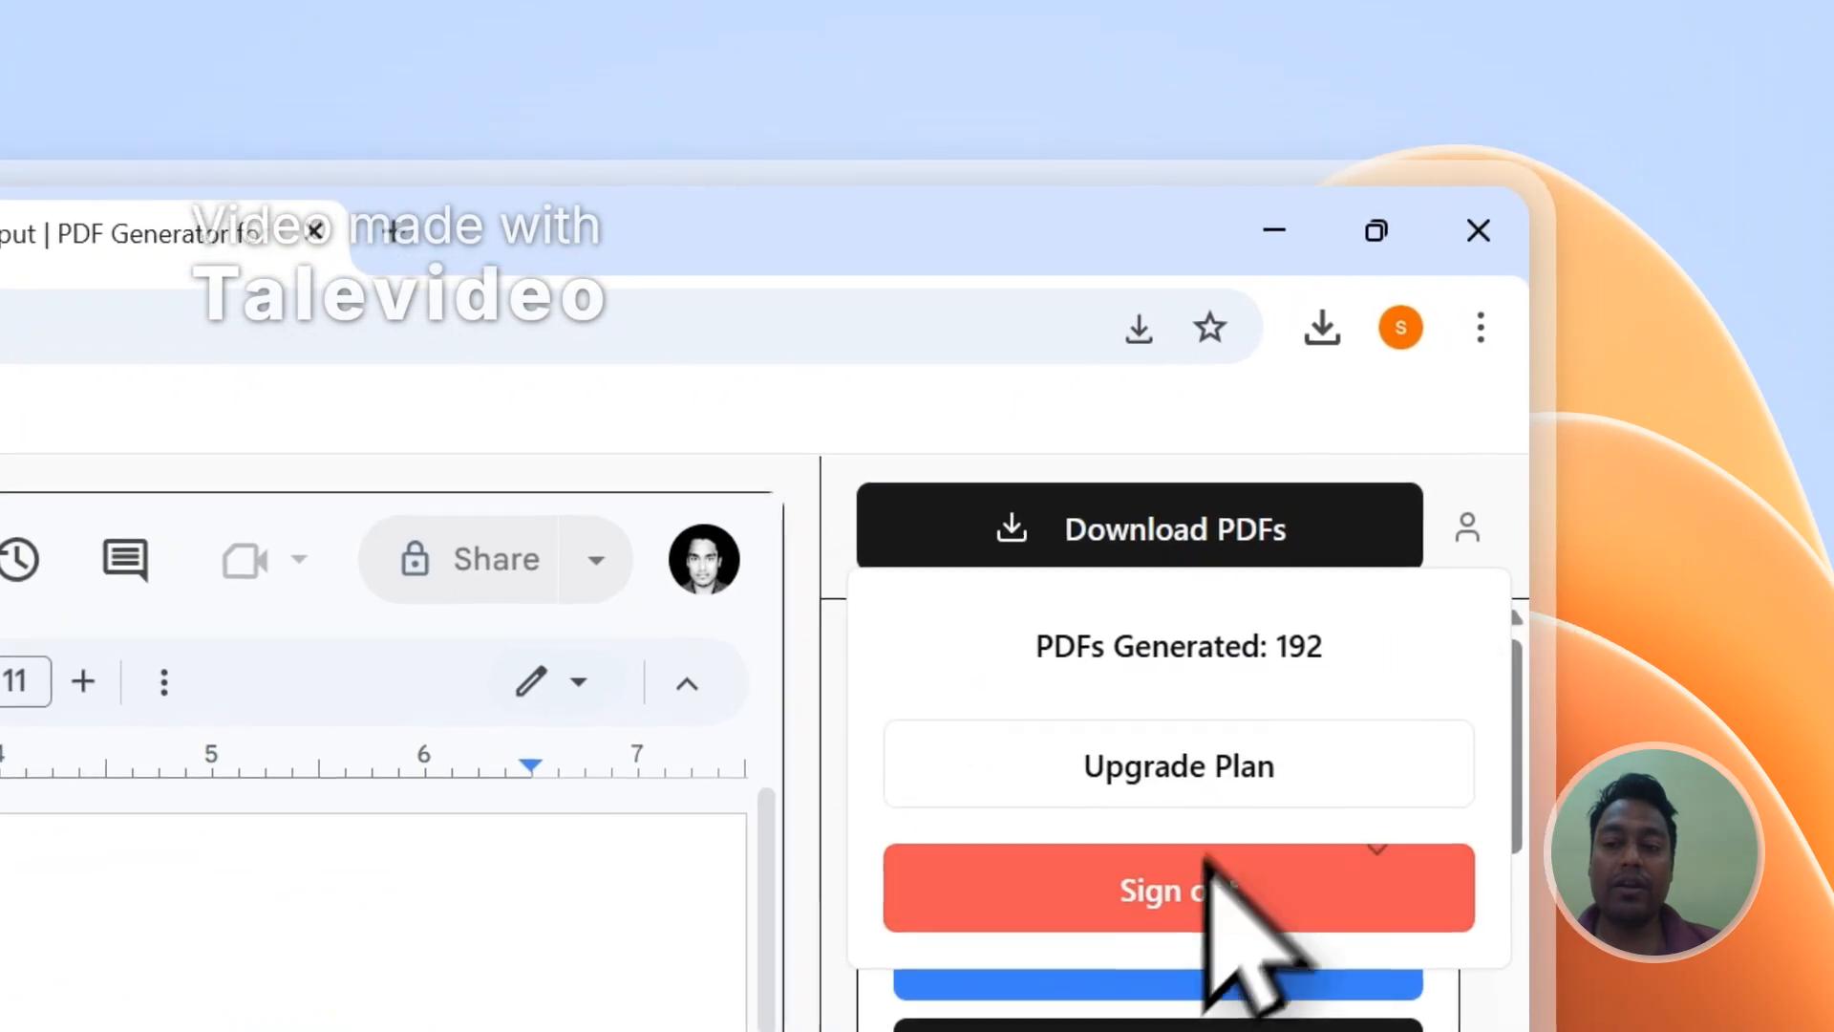
- Sign out of PDFOutput, view the Send Message form on its Contact page, and return to the Notion responses table
left_click(1231, 889)
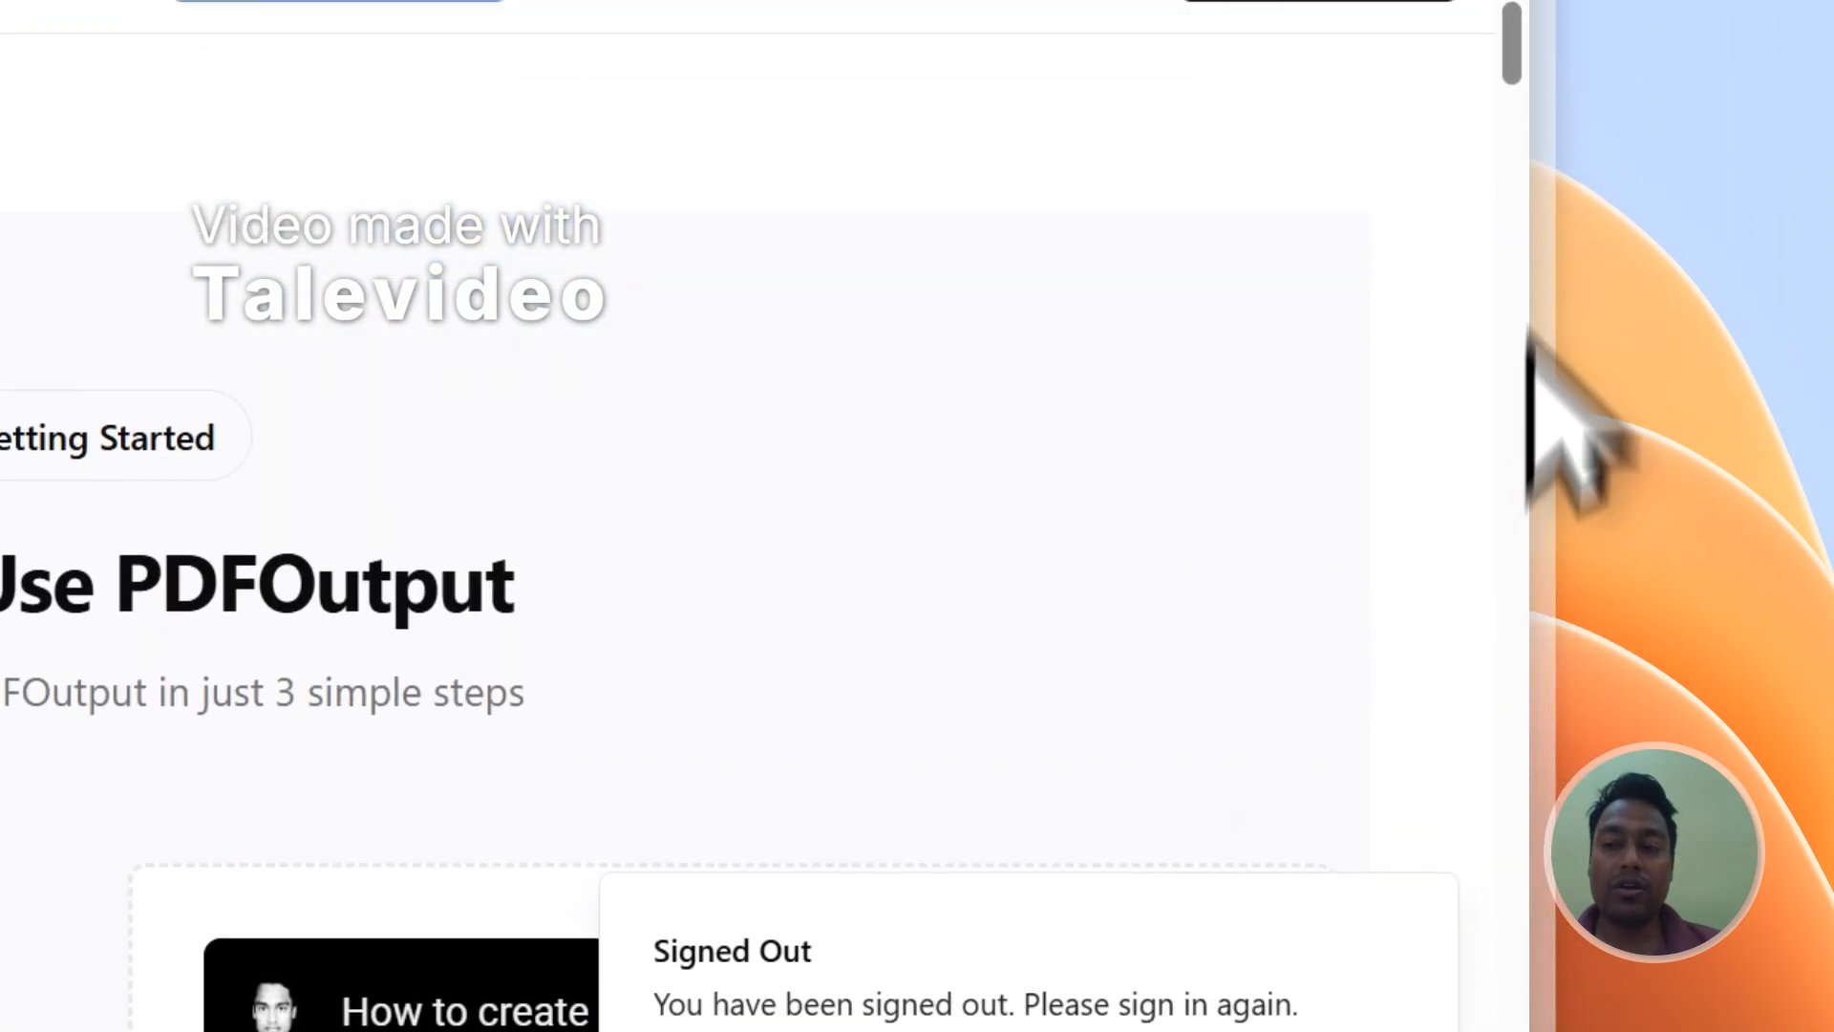
left_click_drag(1534, 160, 1576, 740)
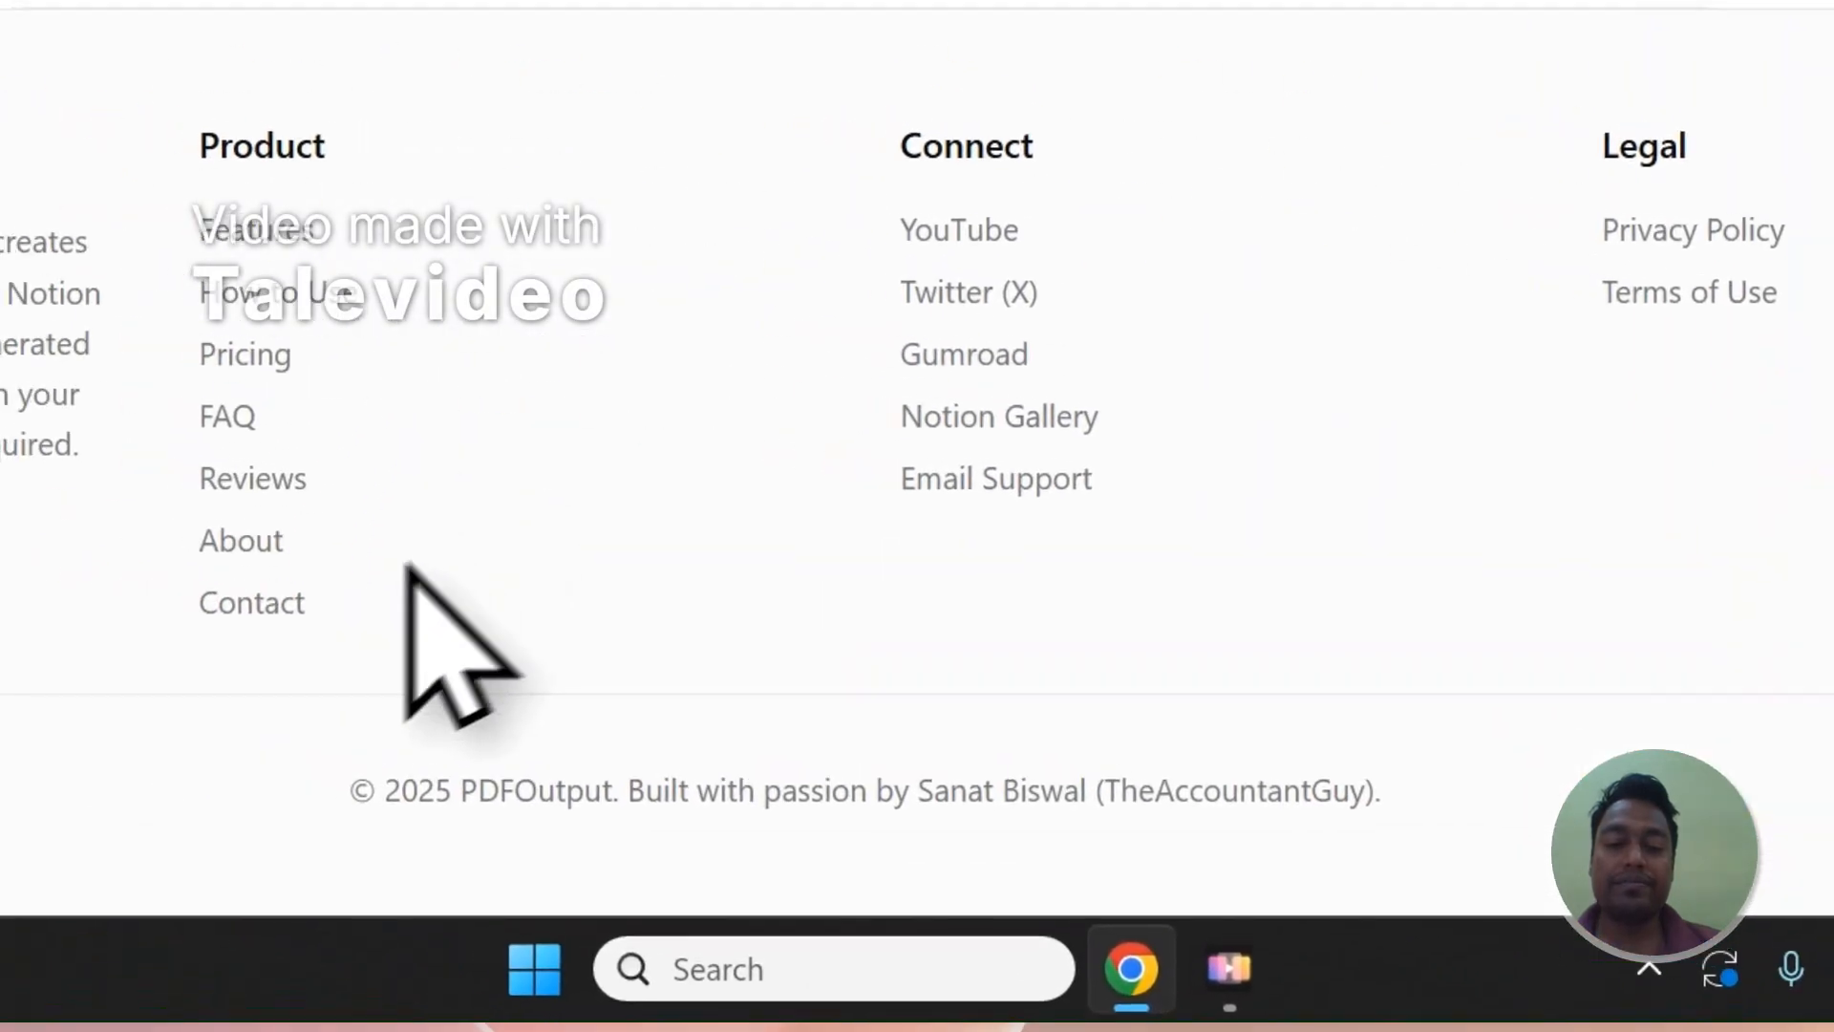
left_click(351, 618)
scroll(819, 360, "down", 3)
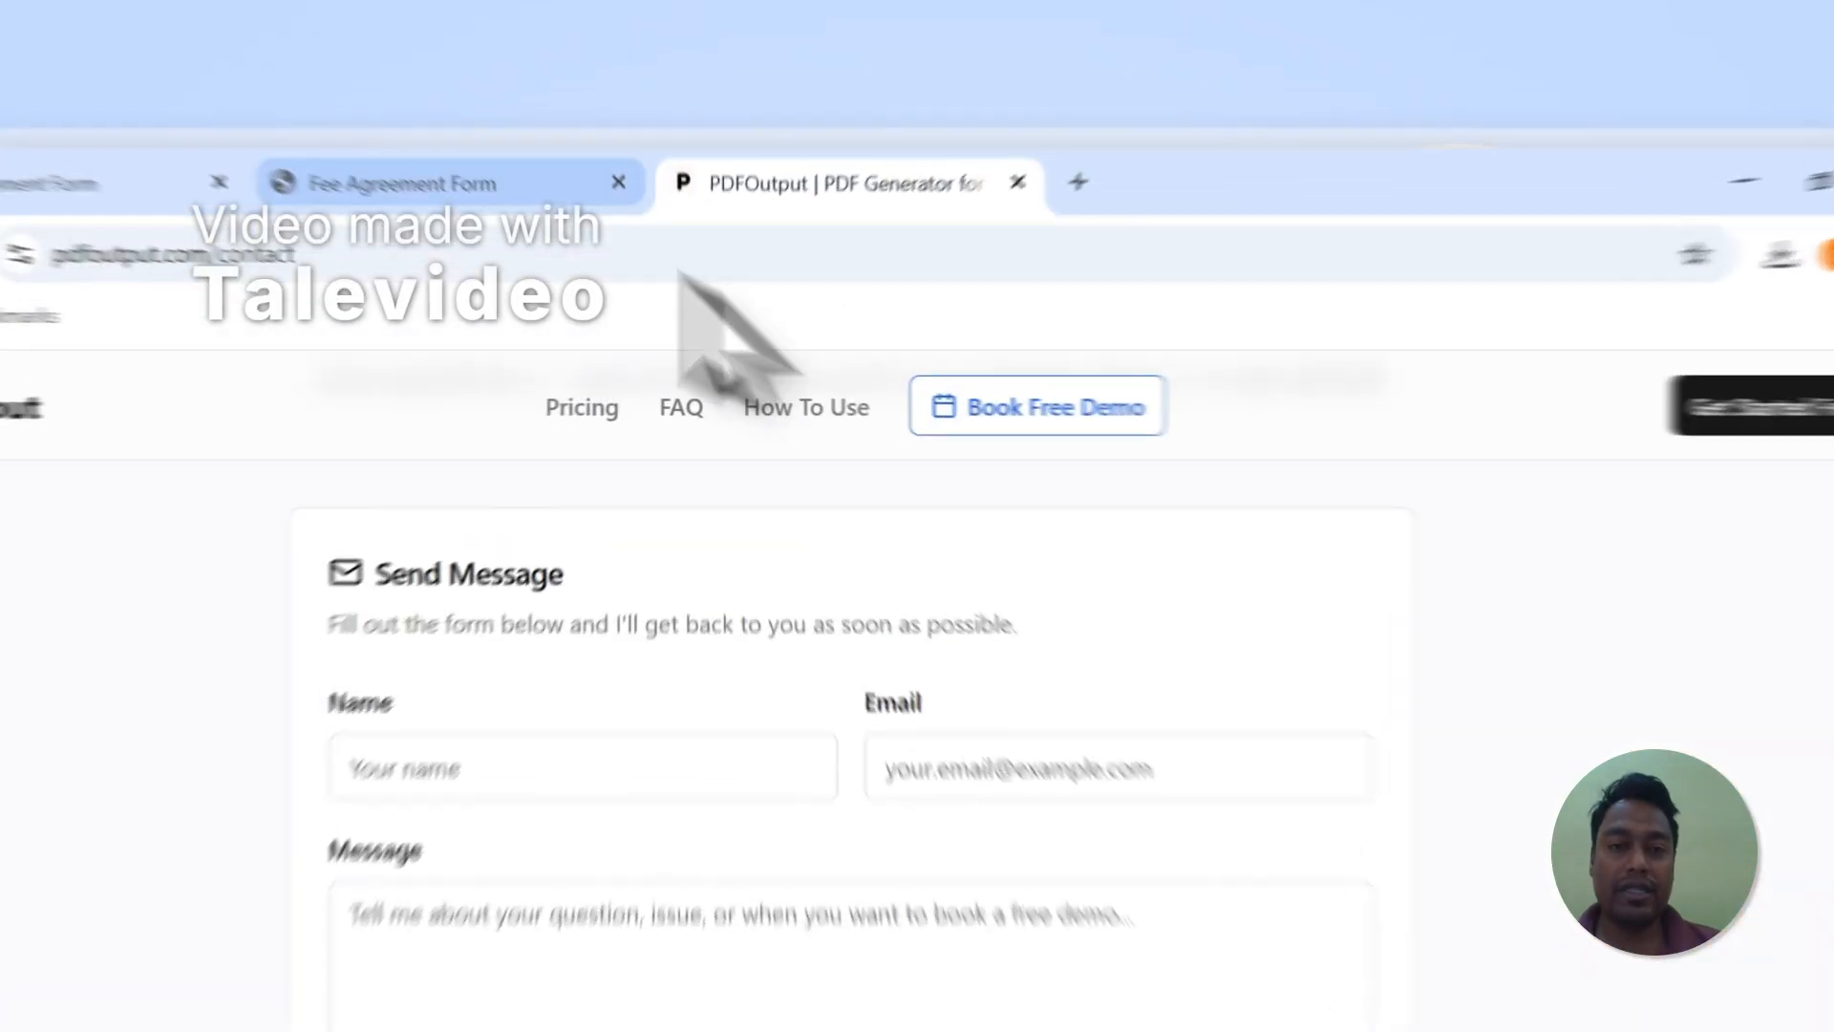
left_click(611, 139)
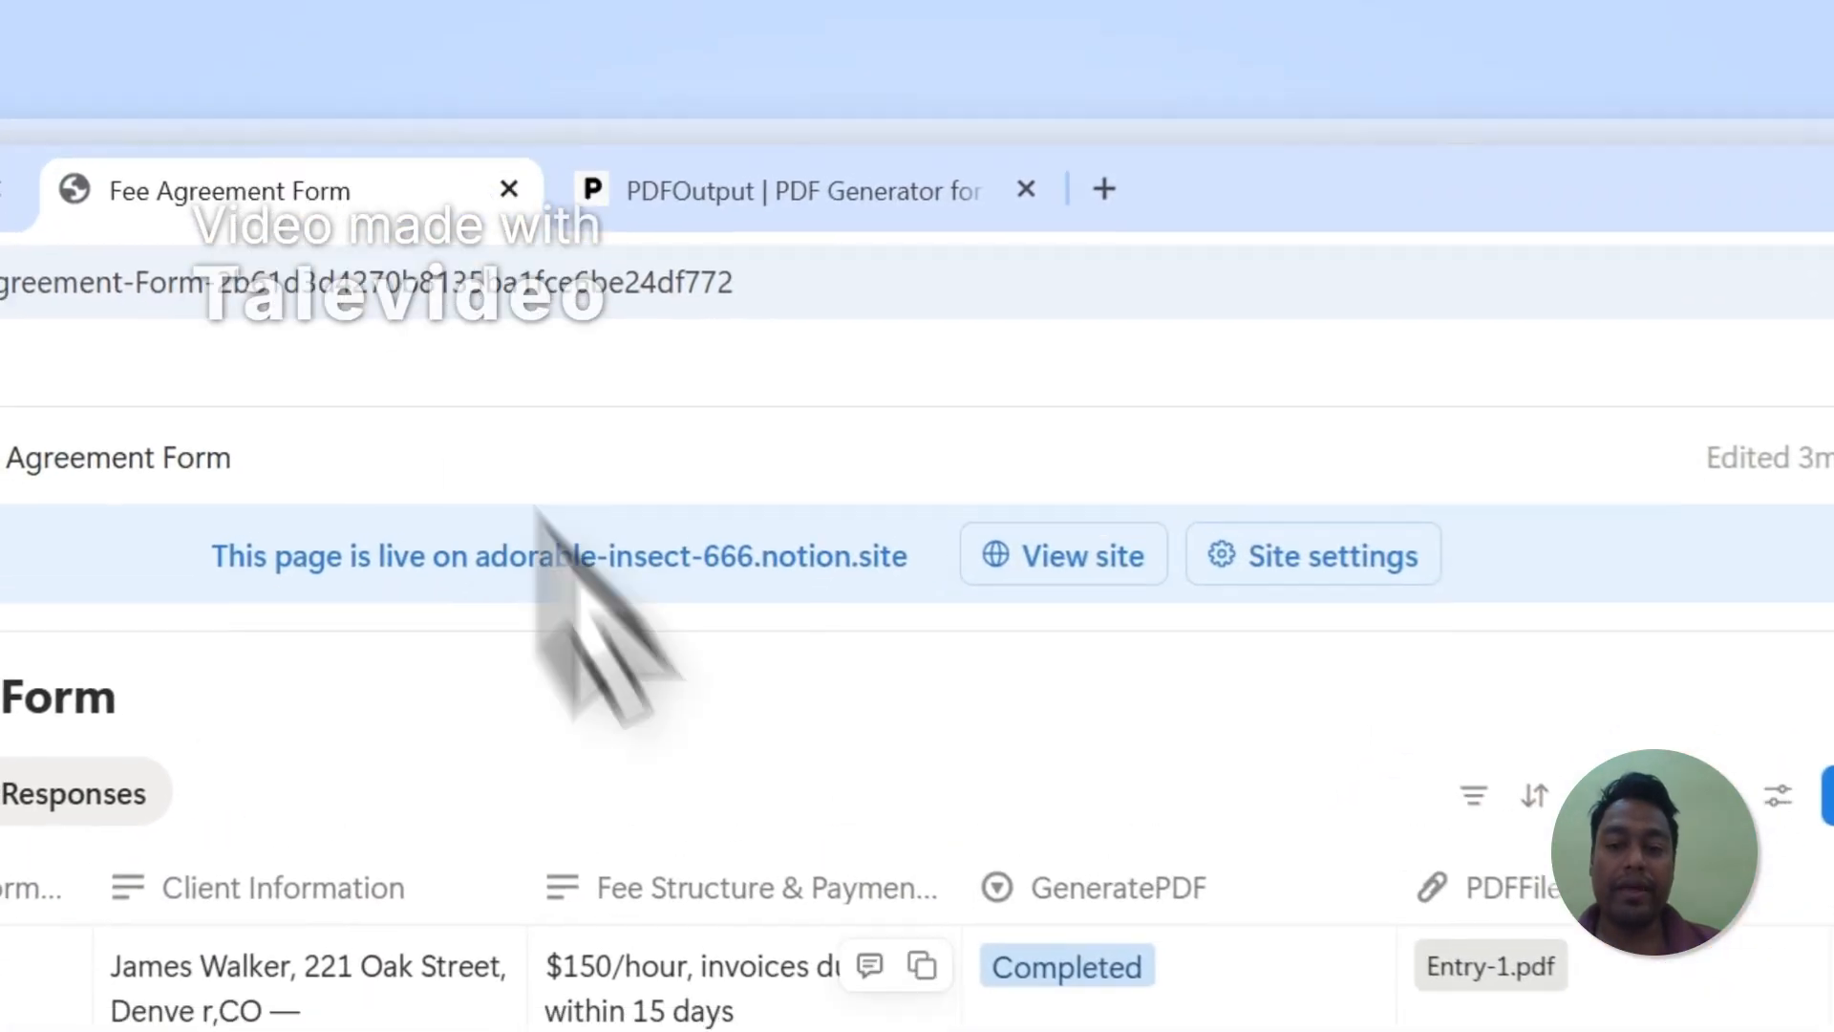